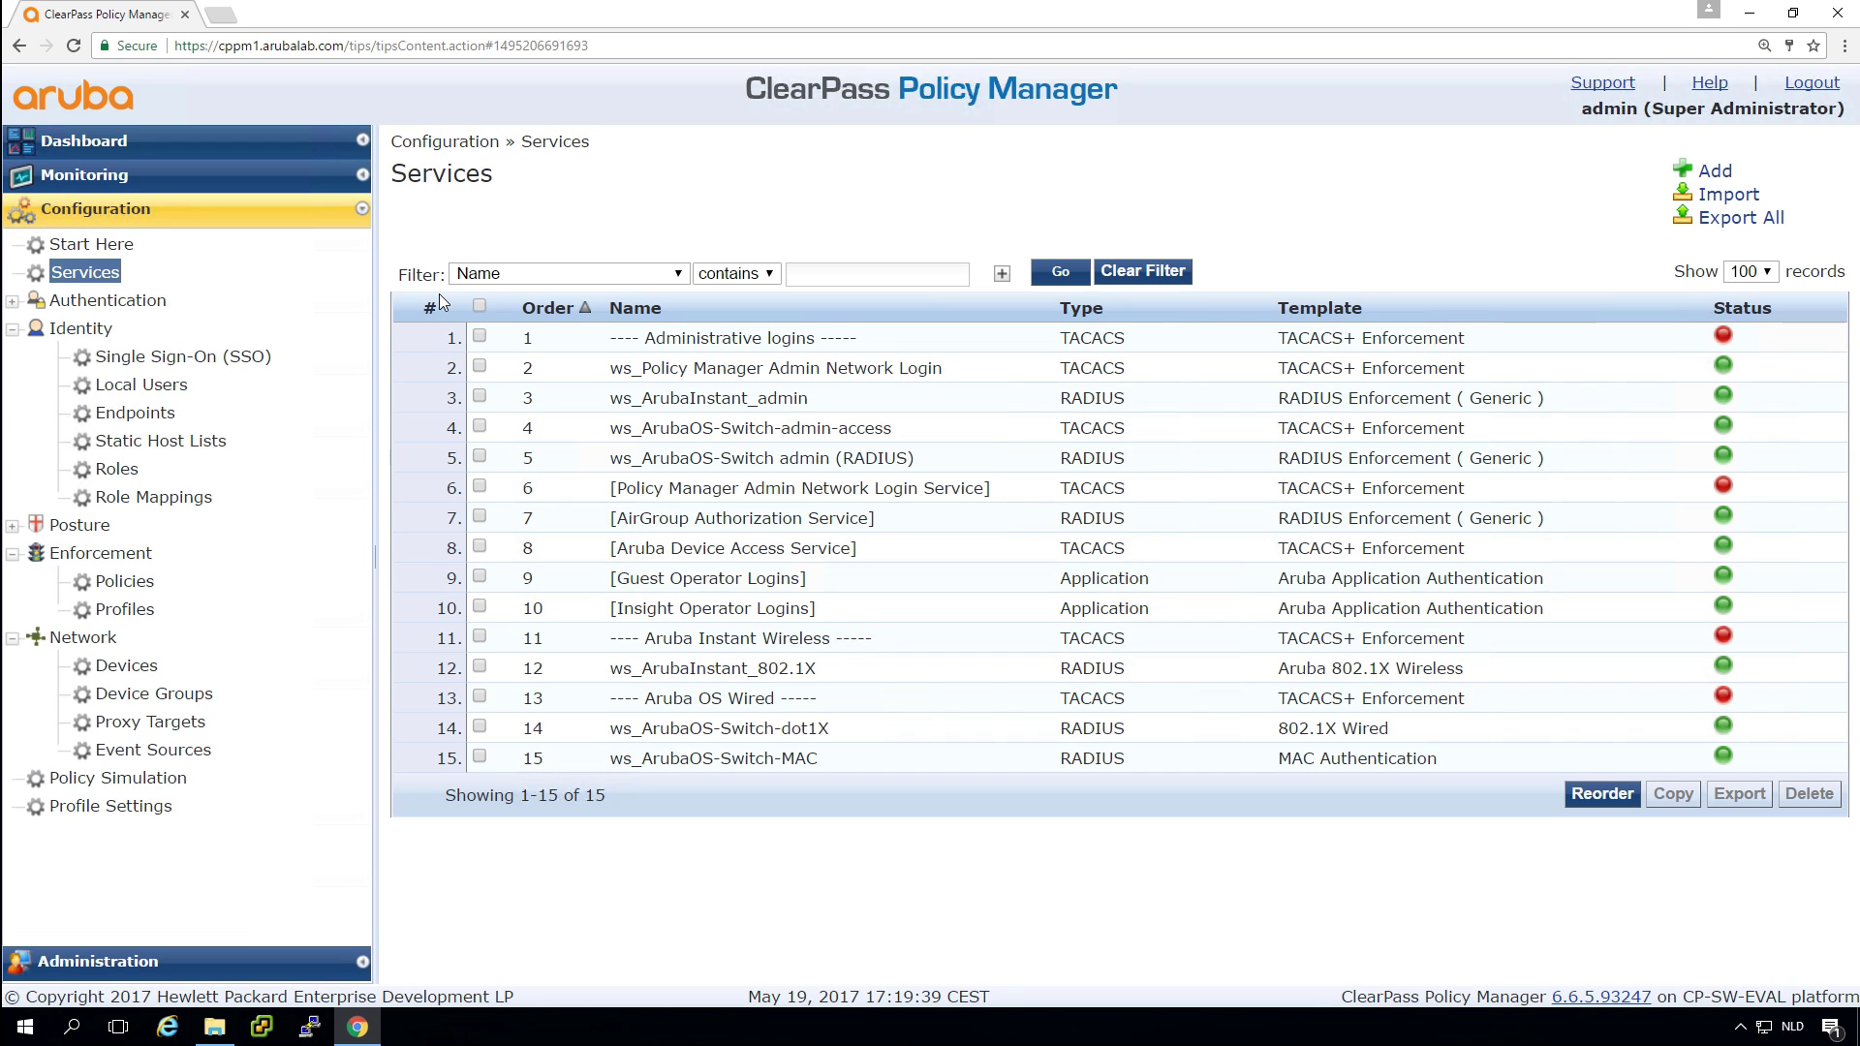
# Open ClearPass Guest in a new tab and go to Configuration > Pages > Guest Self-Registrations.
pyautogui.click(97, 143)
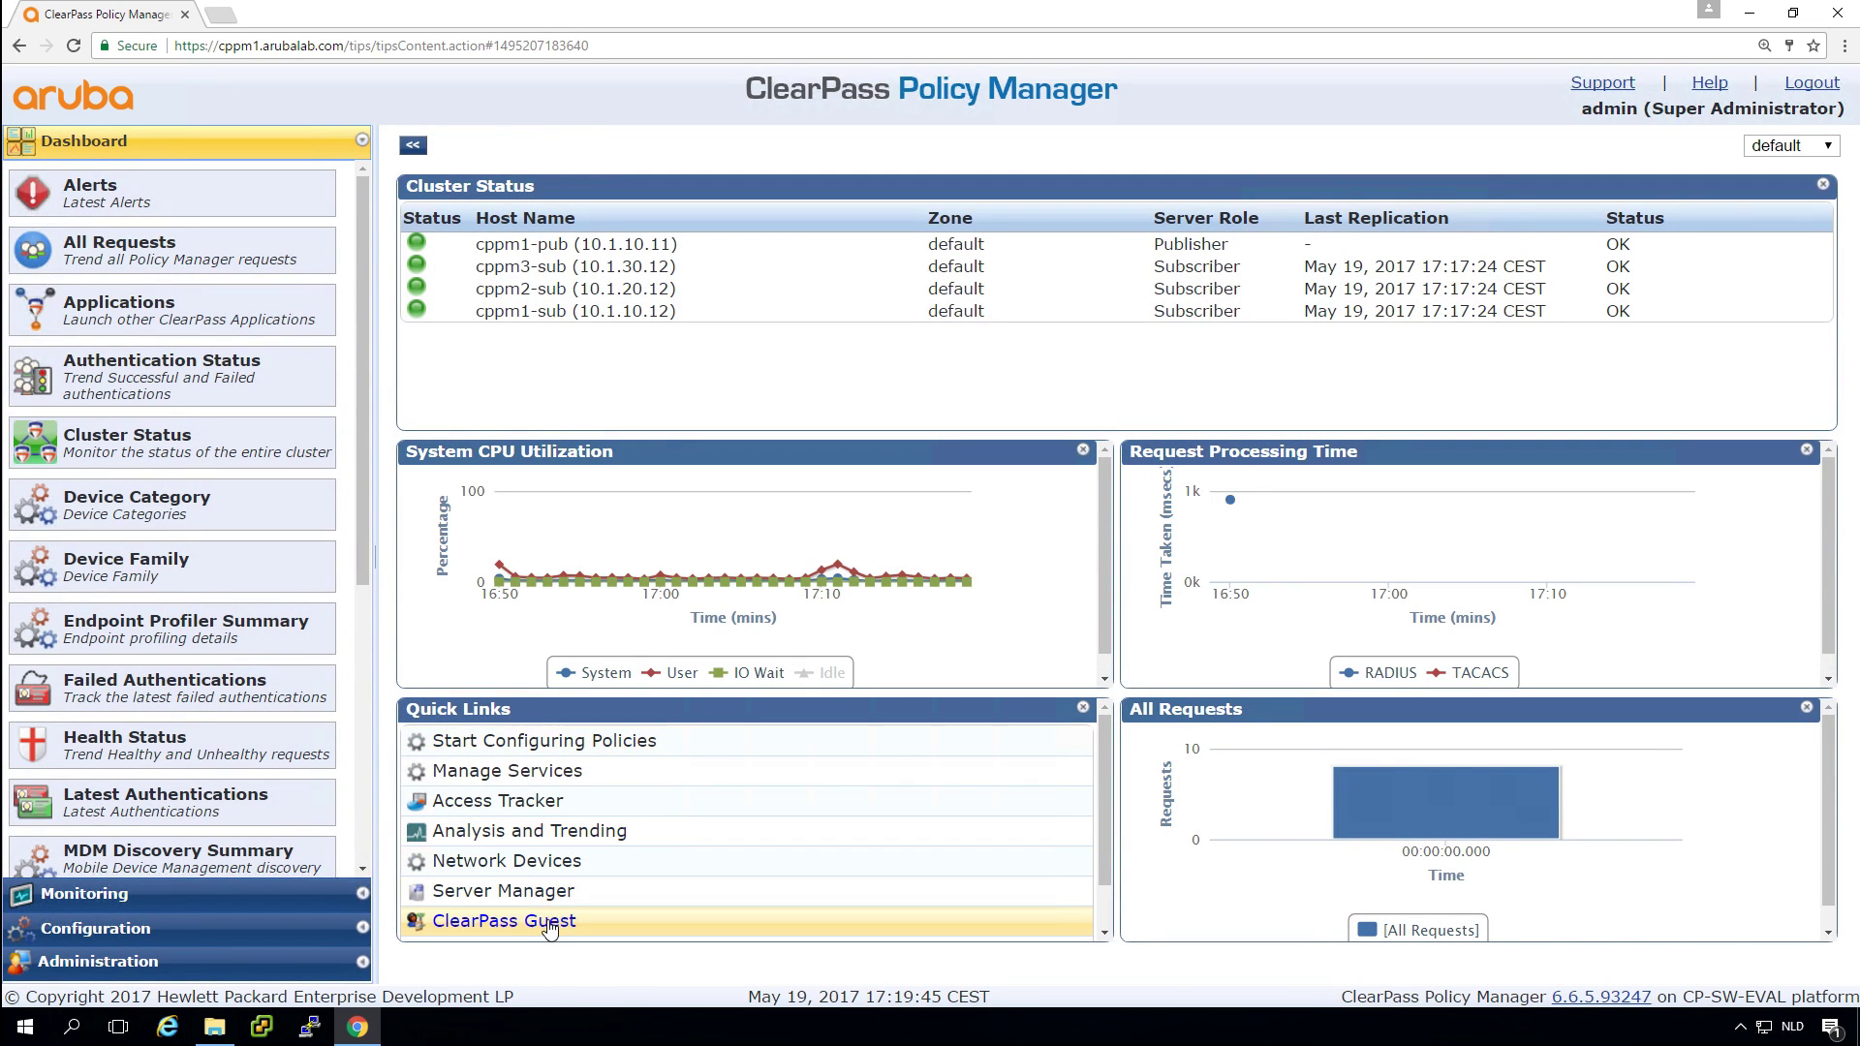
pyautogui.click(582, 928)
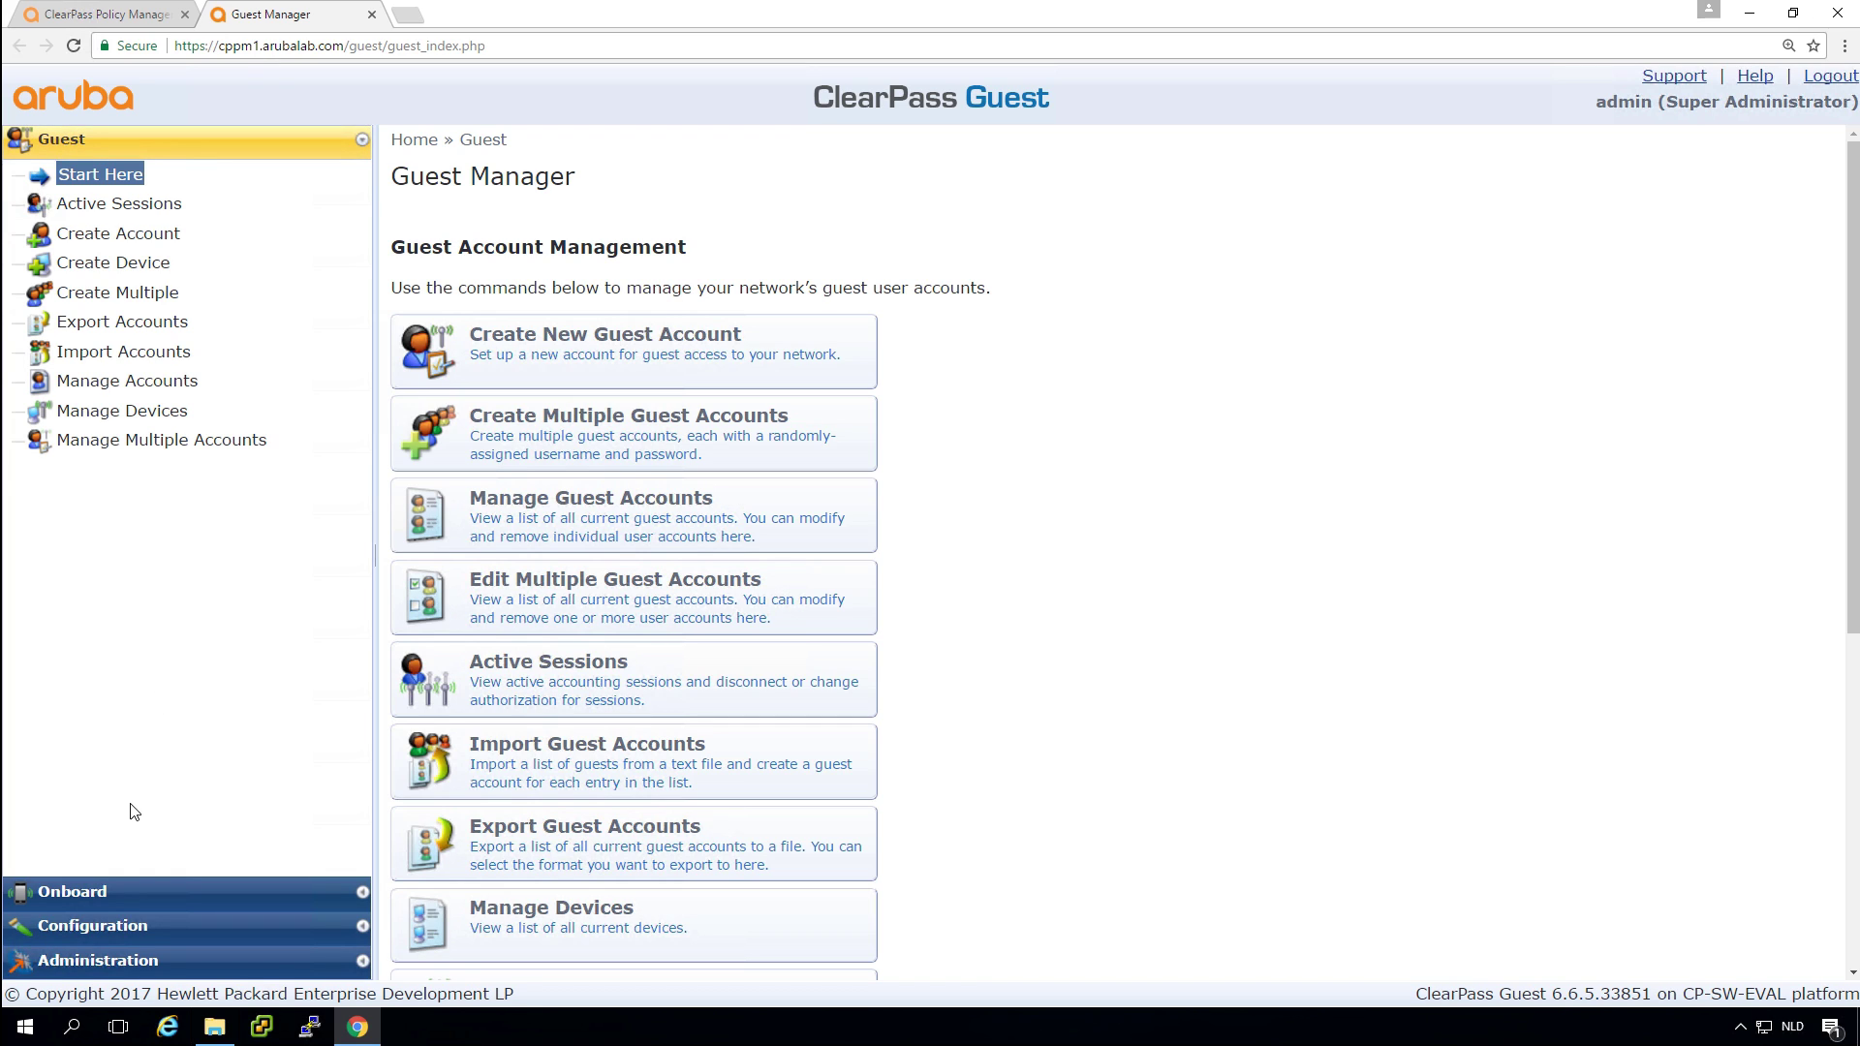
pyautogui.rightClick(158, 925)
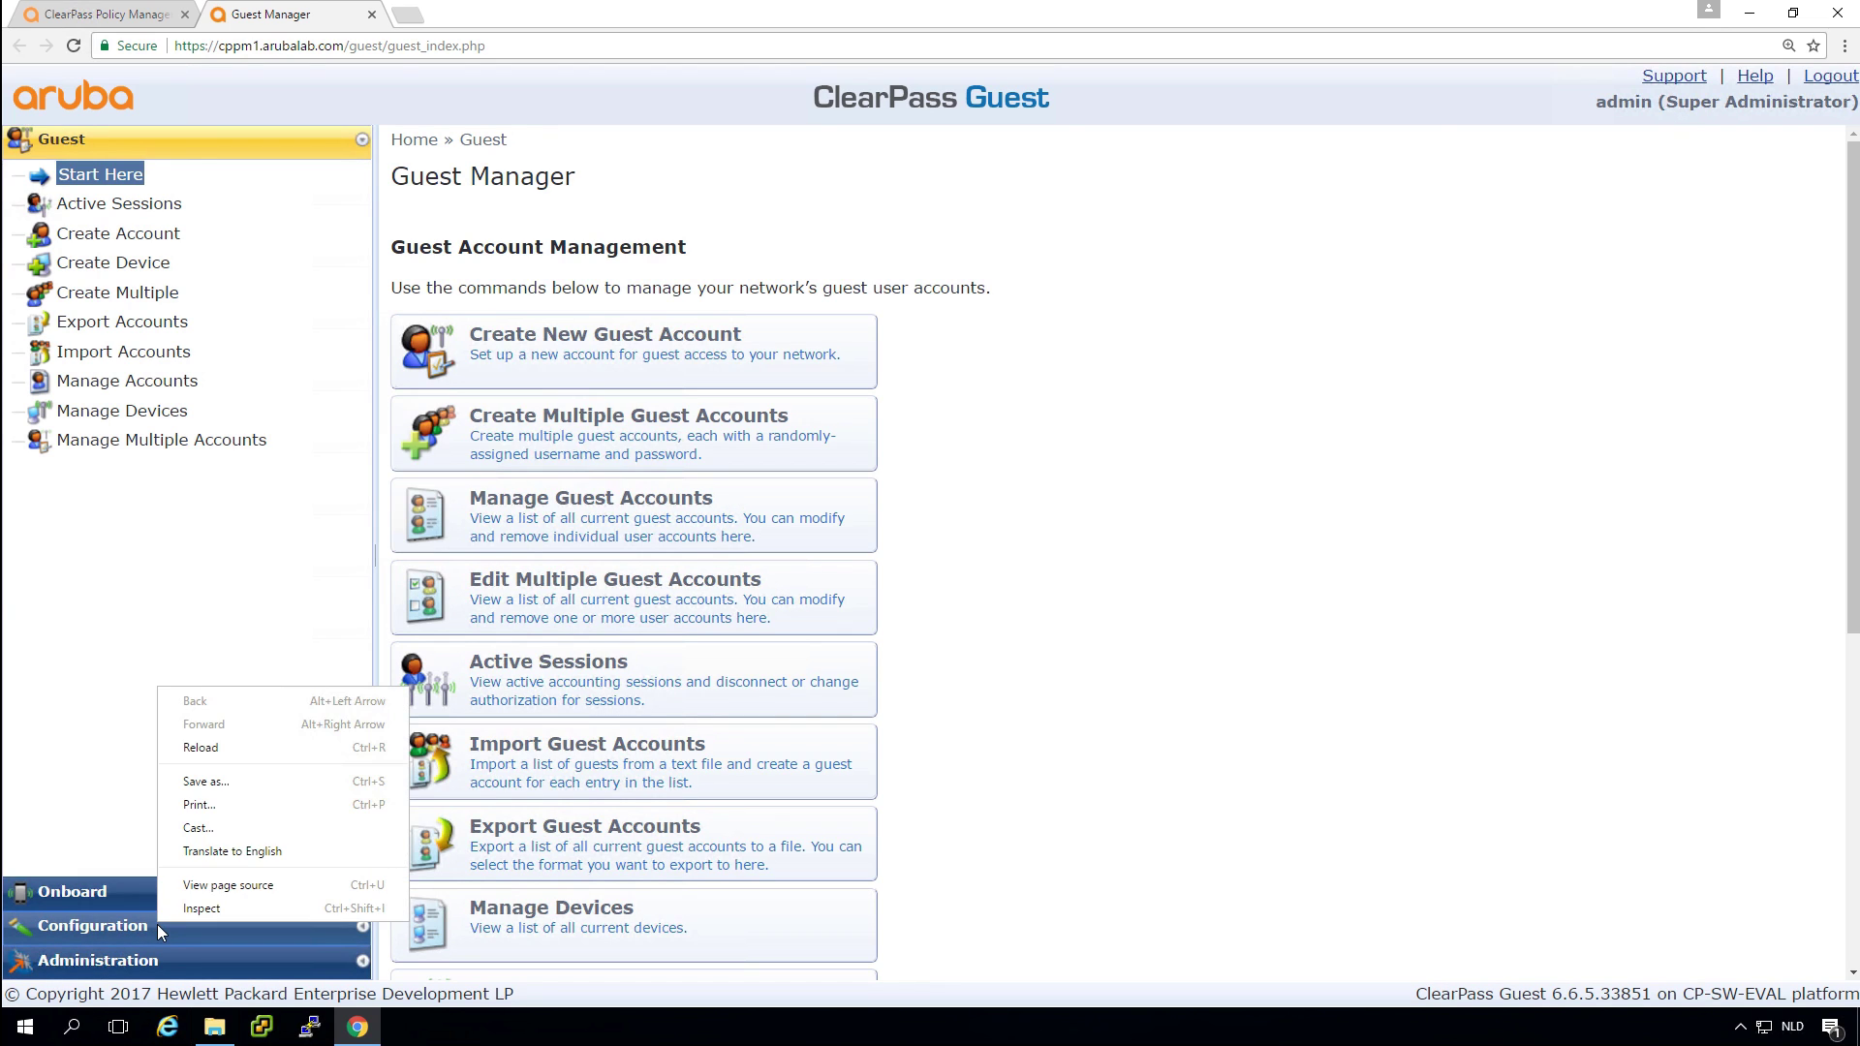
pyautogui.click(157, 925)
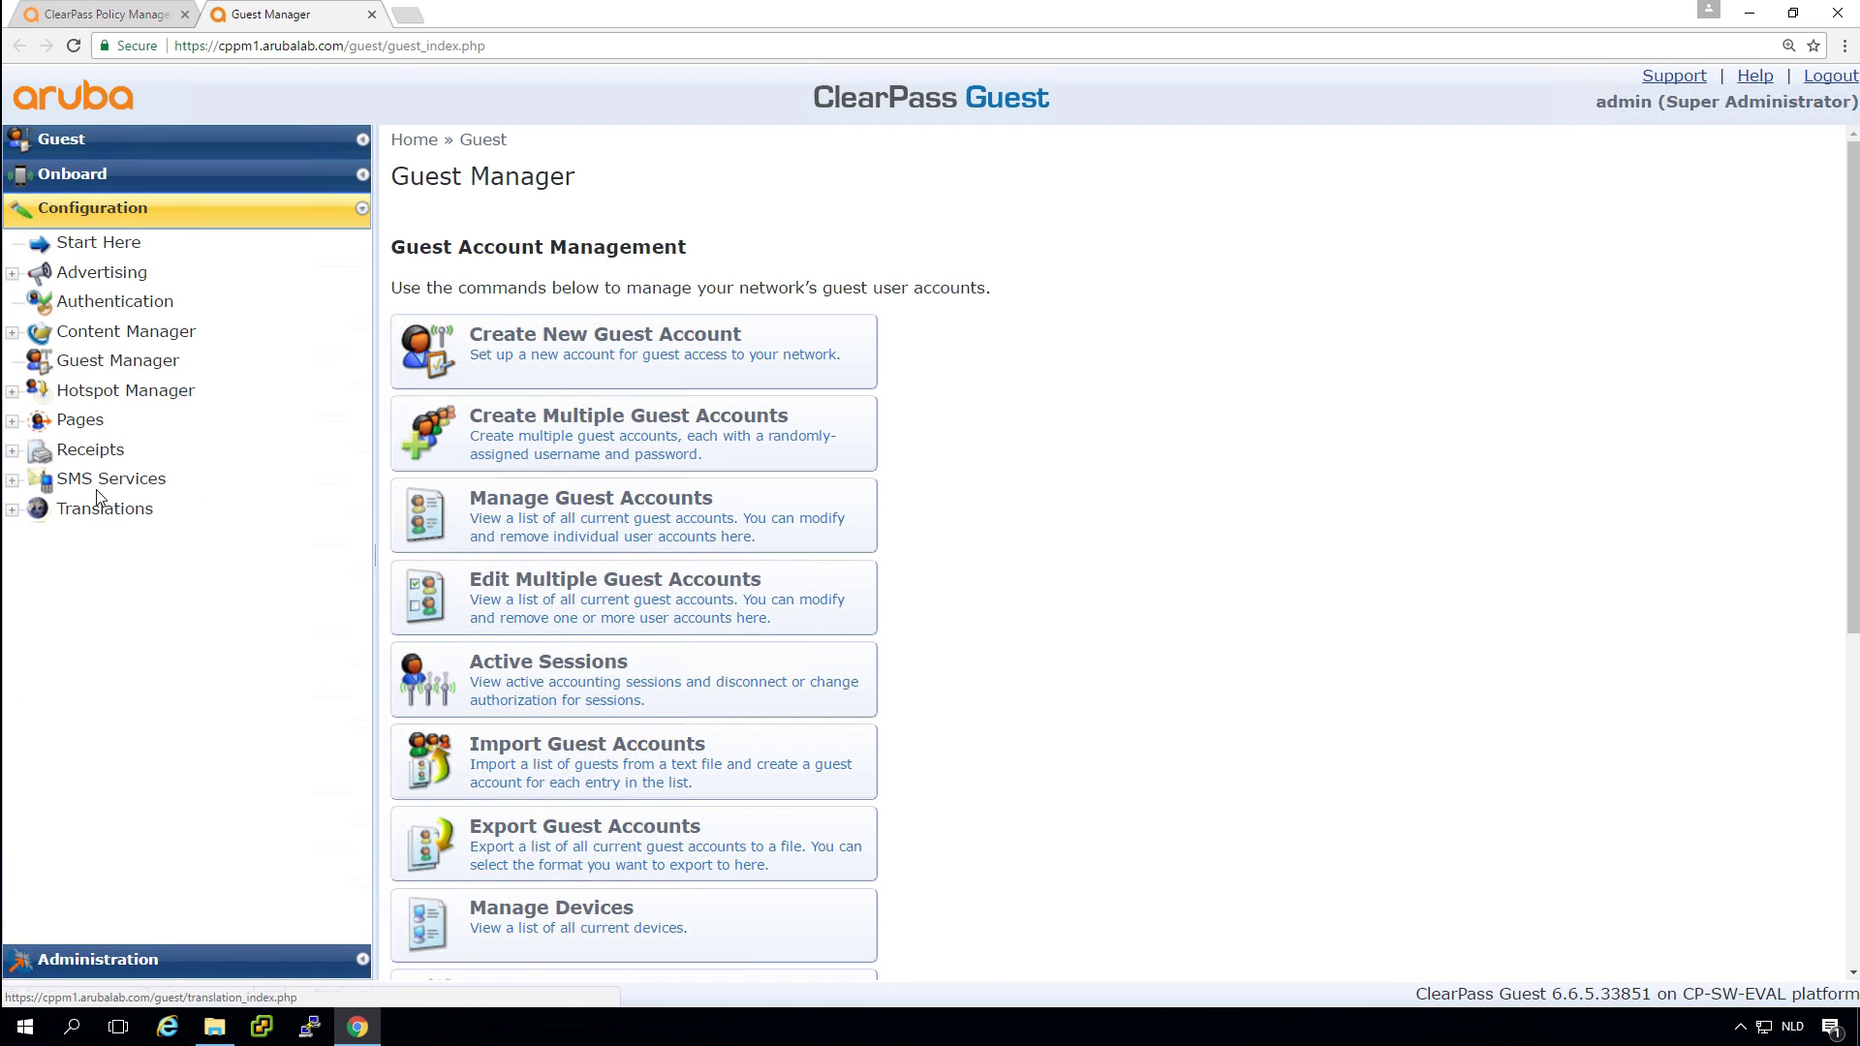
pyautogui.click(12, 422)
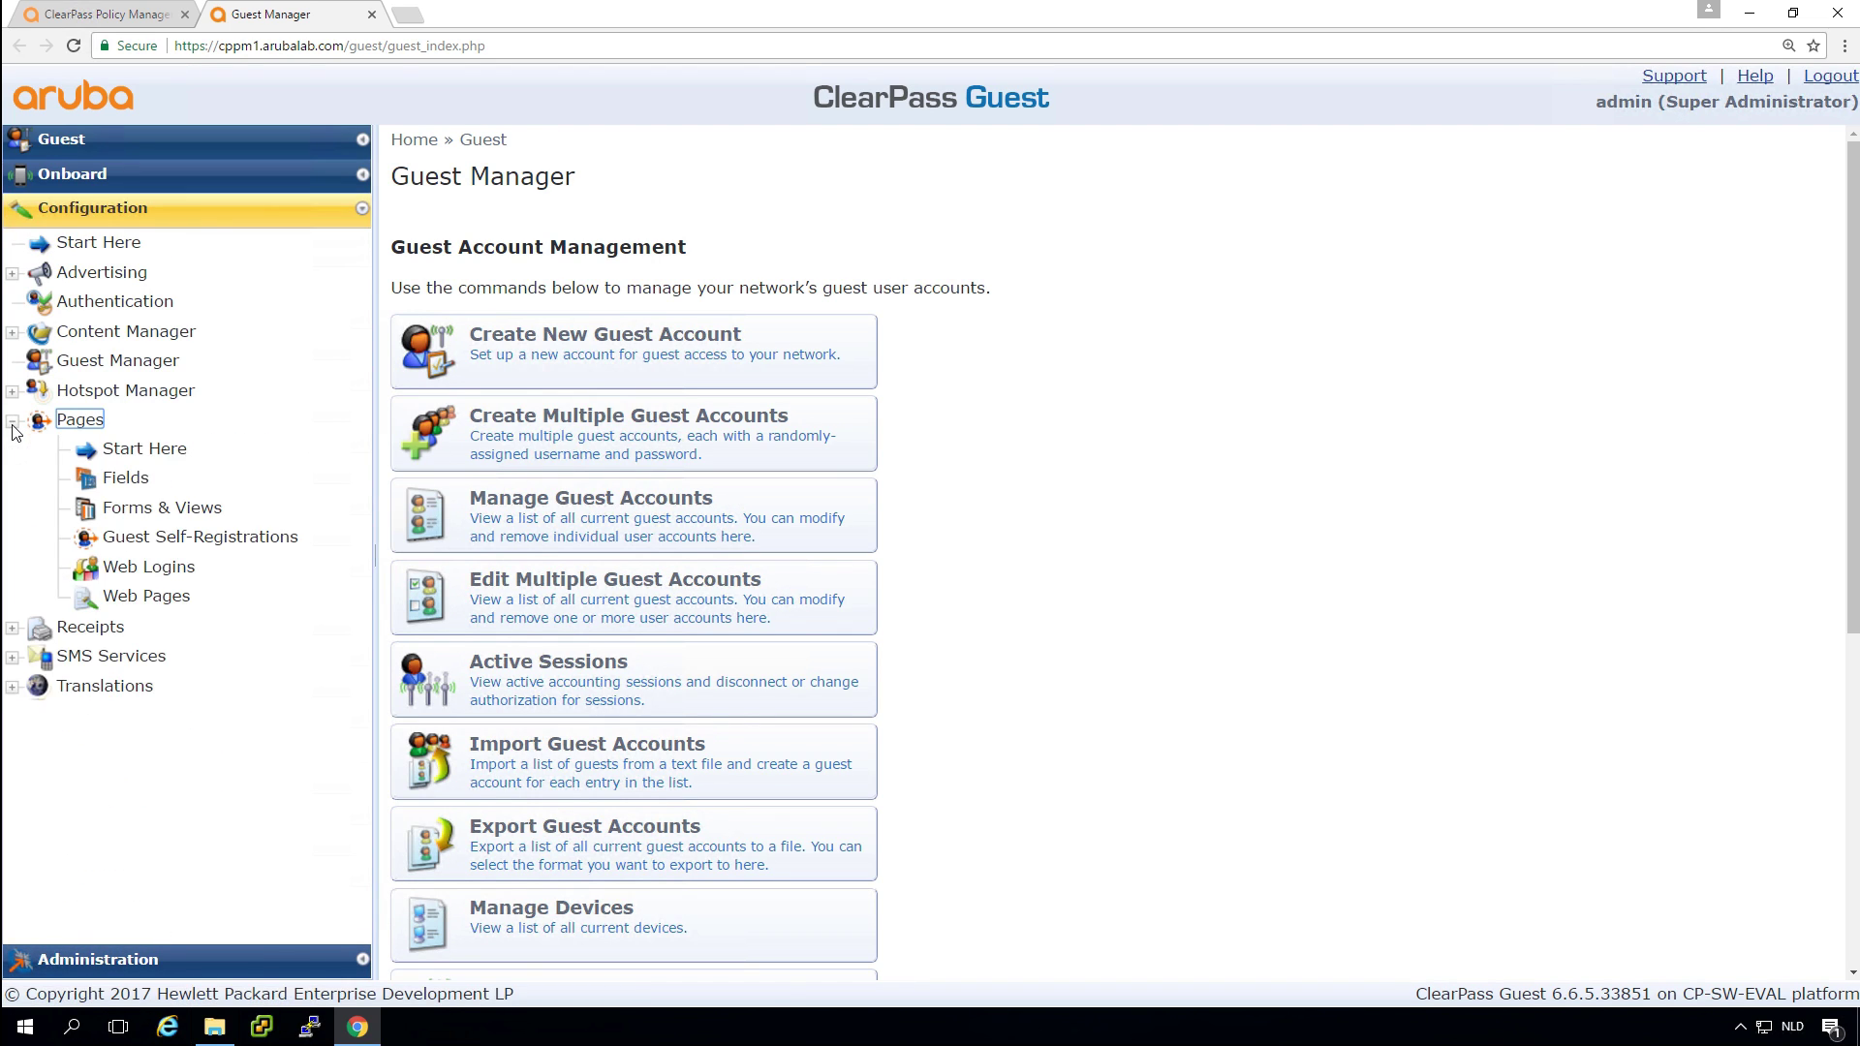
pyautogui.click(189, 538)
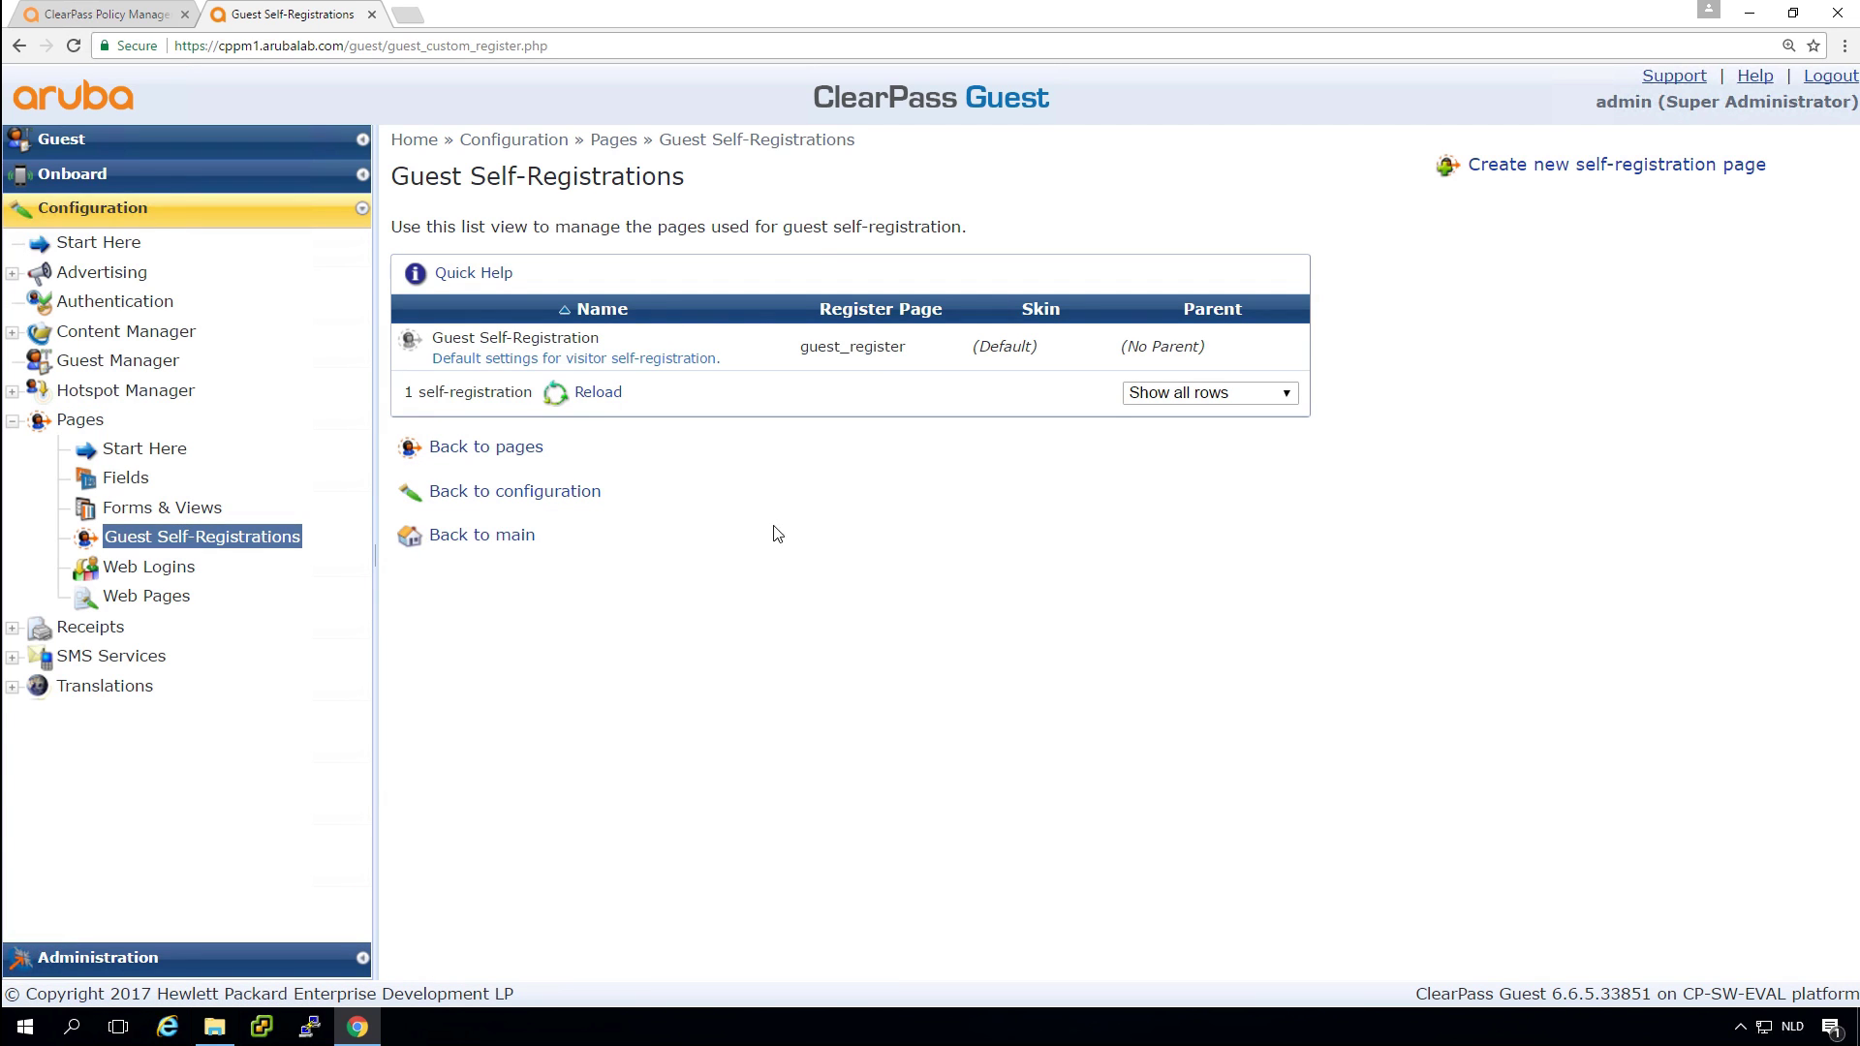
# Create a self-registration page 'Workshop Guest Self Registration' for Workshop guests, with register page workshop_registration.
pyautogui.click(1540, 169)
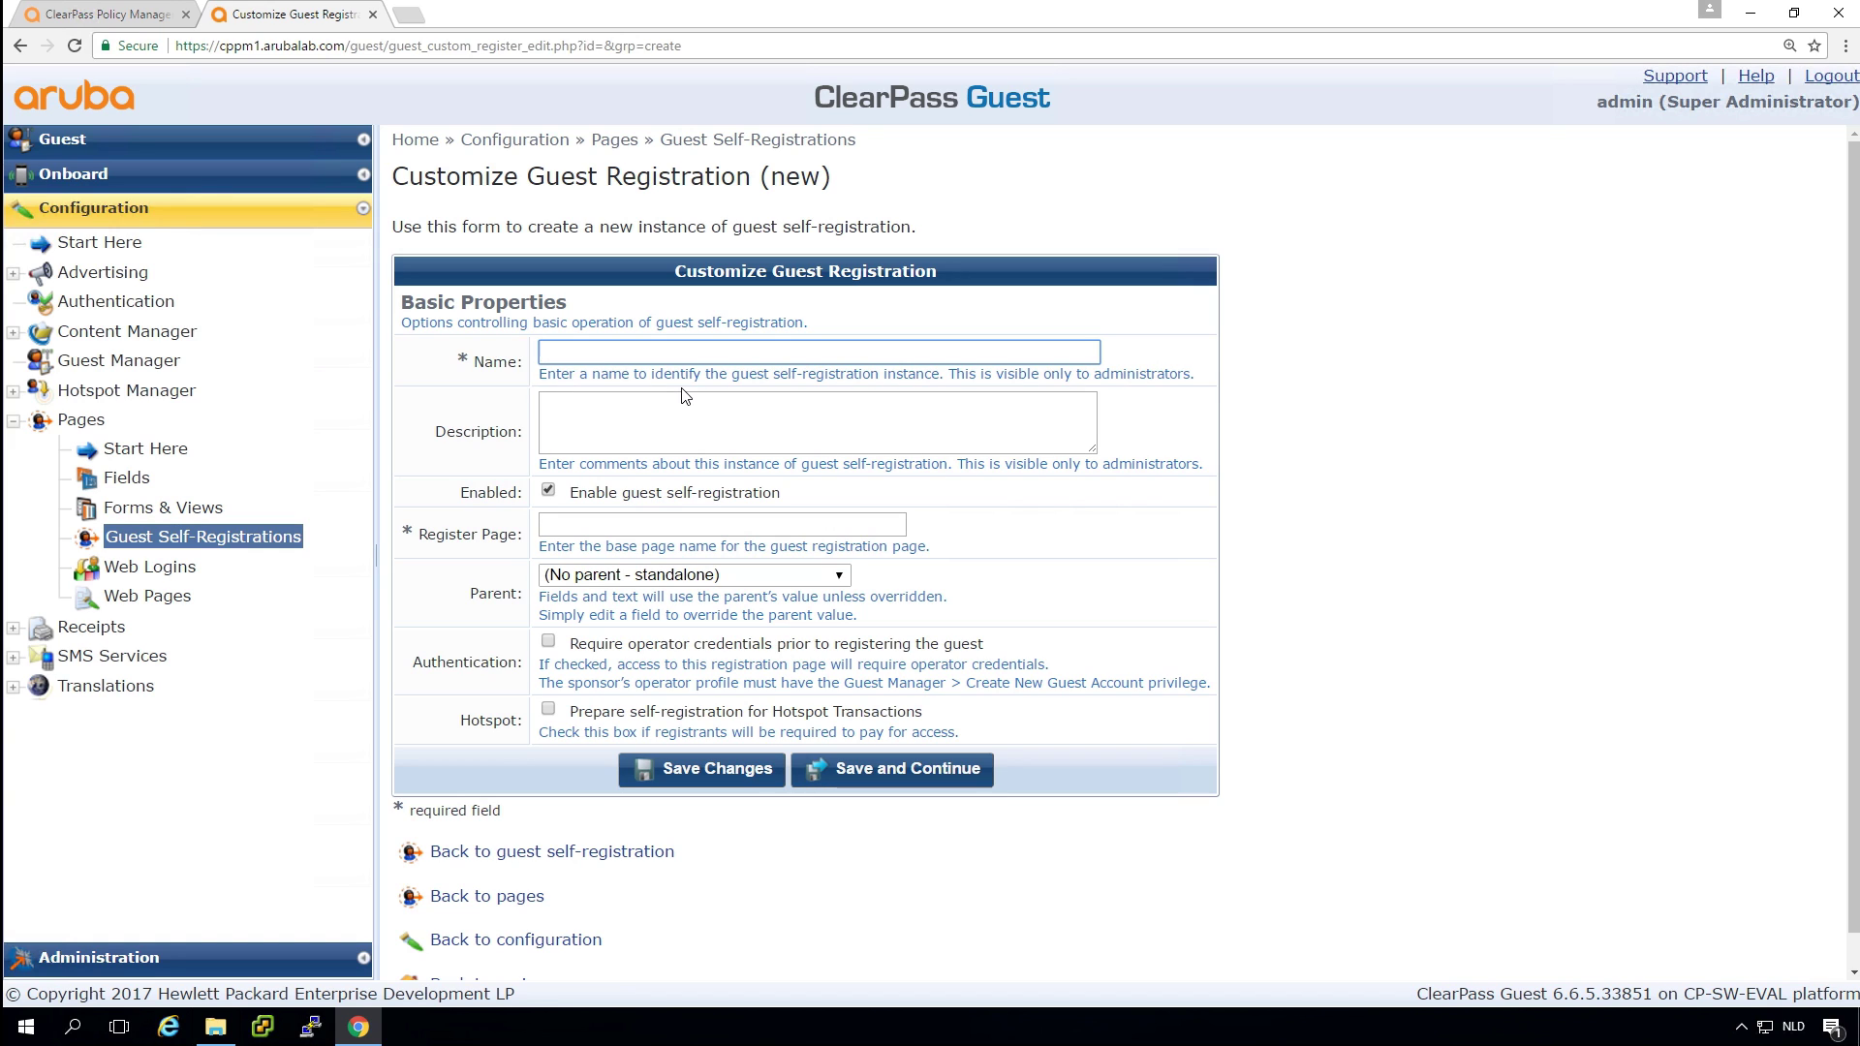
pyautogui.write('Workshop Guest Self Res')
pyautogui.write('istration')
pyautogui.press('Tab')
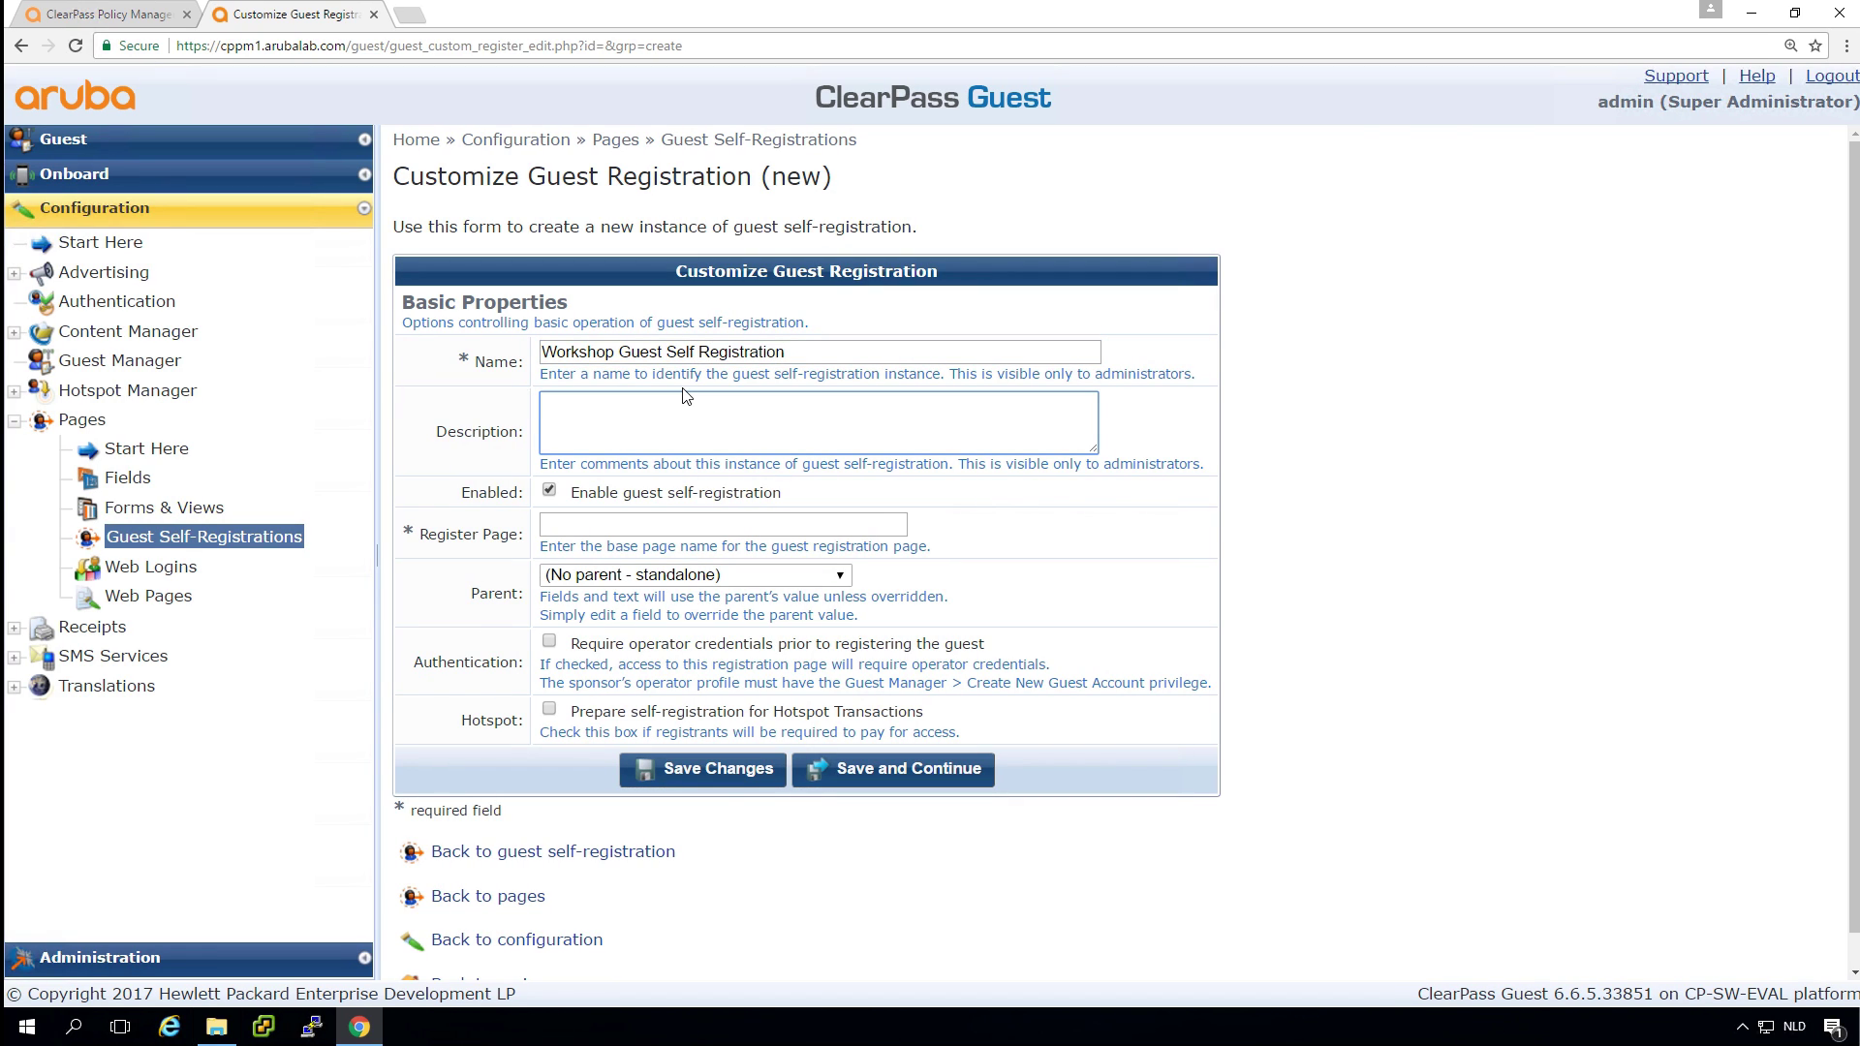
pyautogui.write('Self registration pag')
pyautogui.write('for Workshop guest')
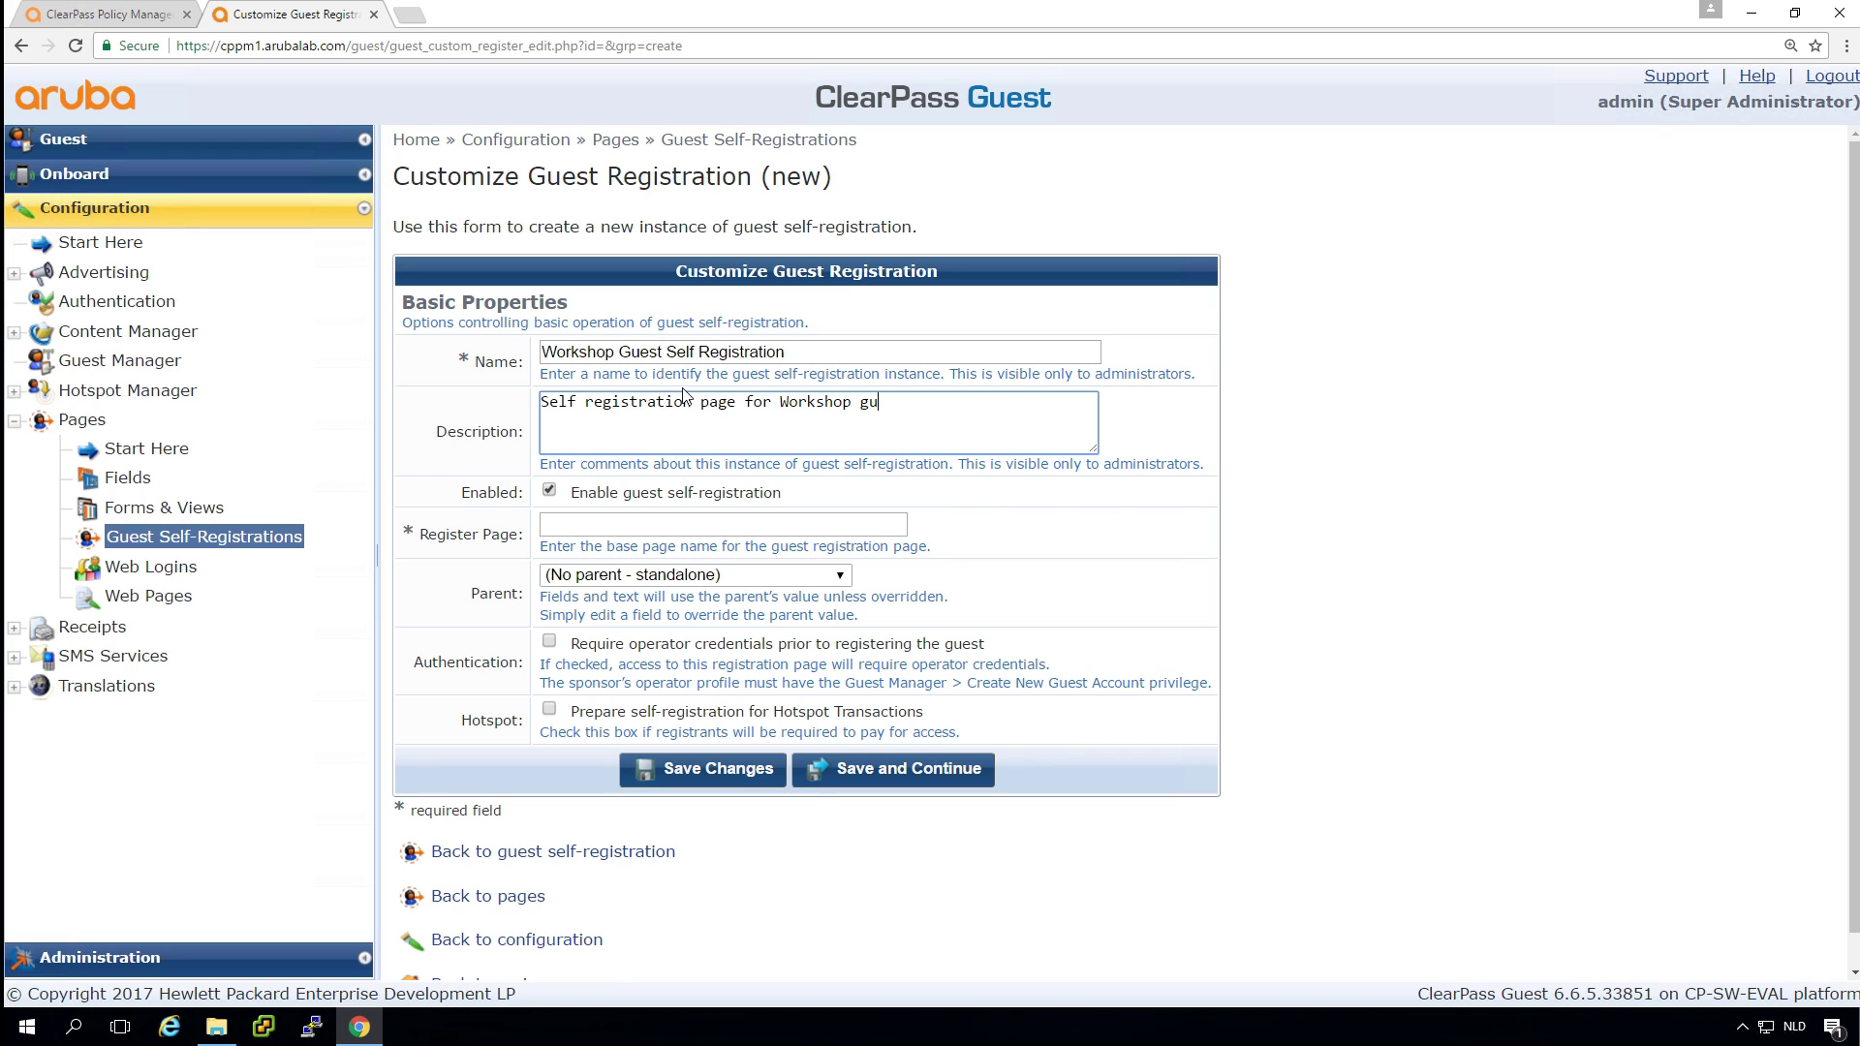
pyautogui.press('Tab')
pyautogui.press('Tab')
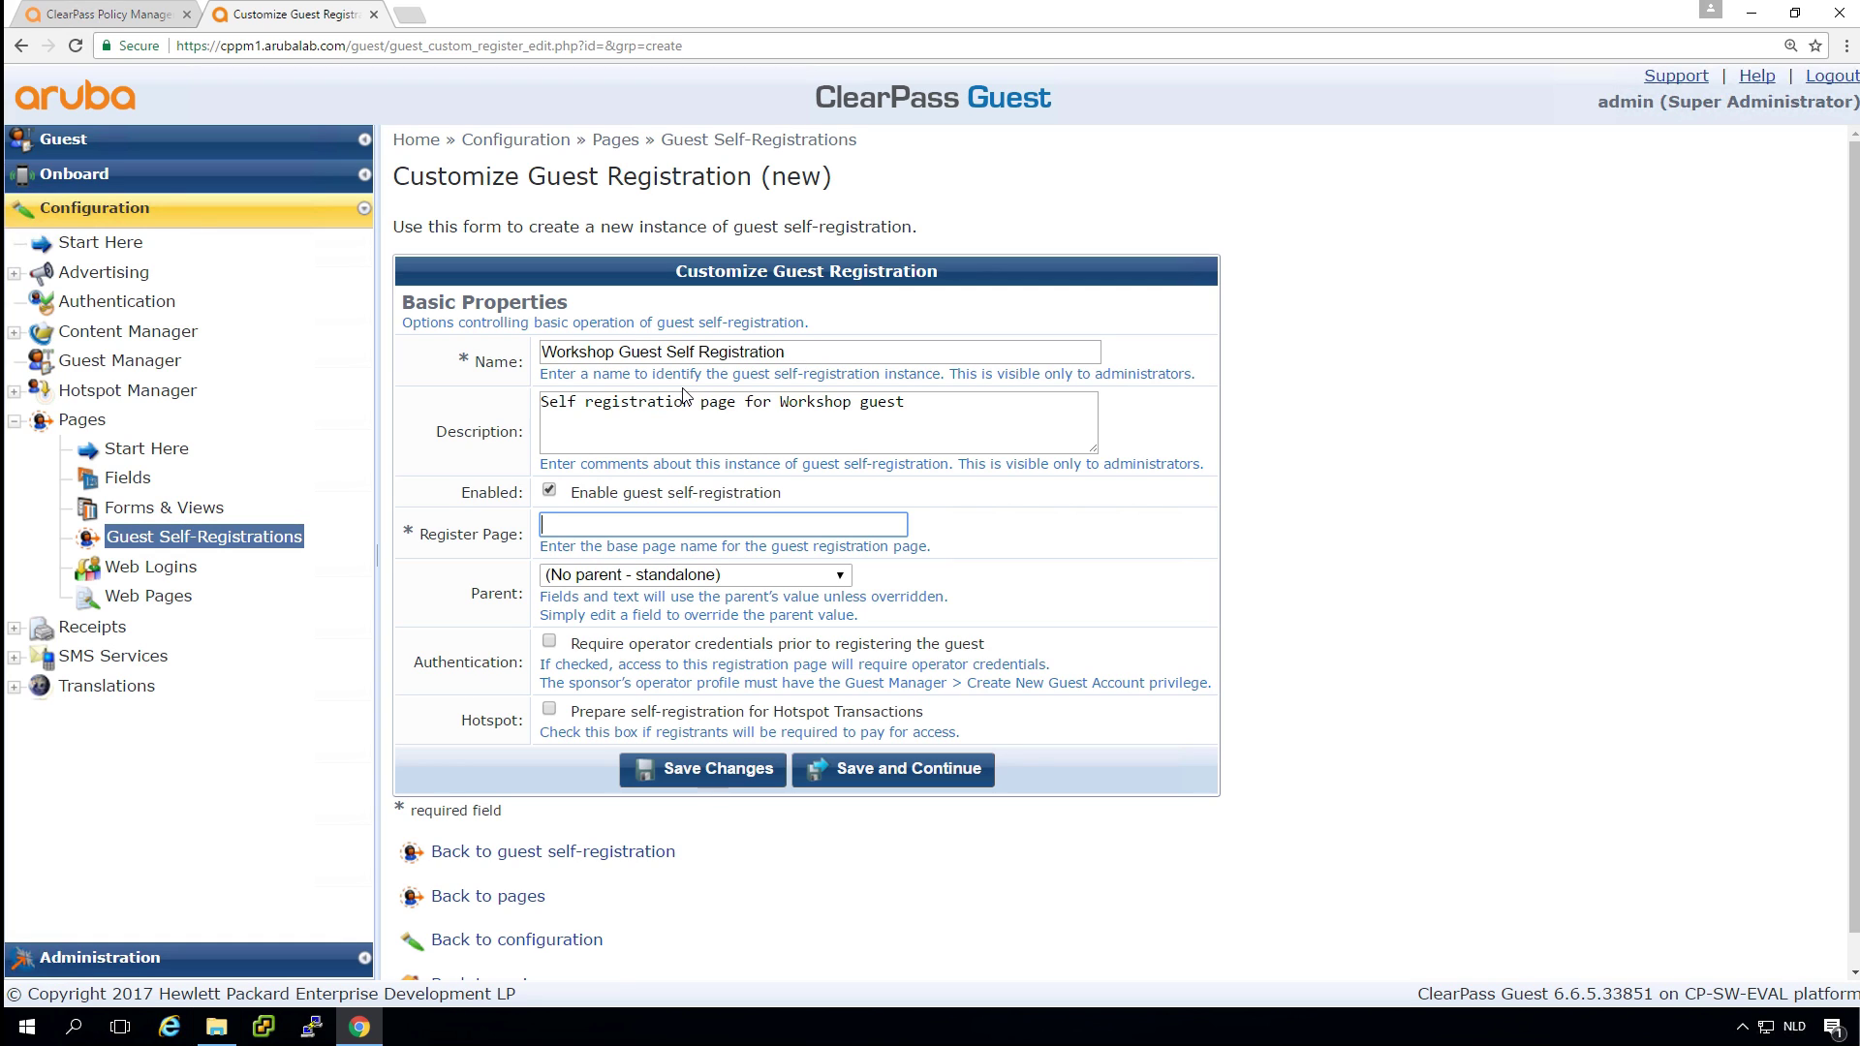
pyautogui.write('workshop_registration')
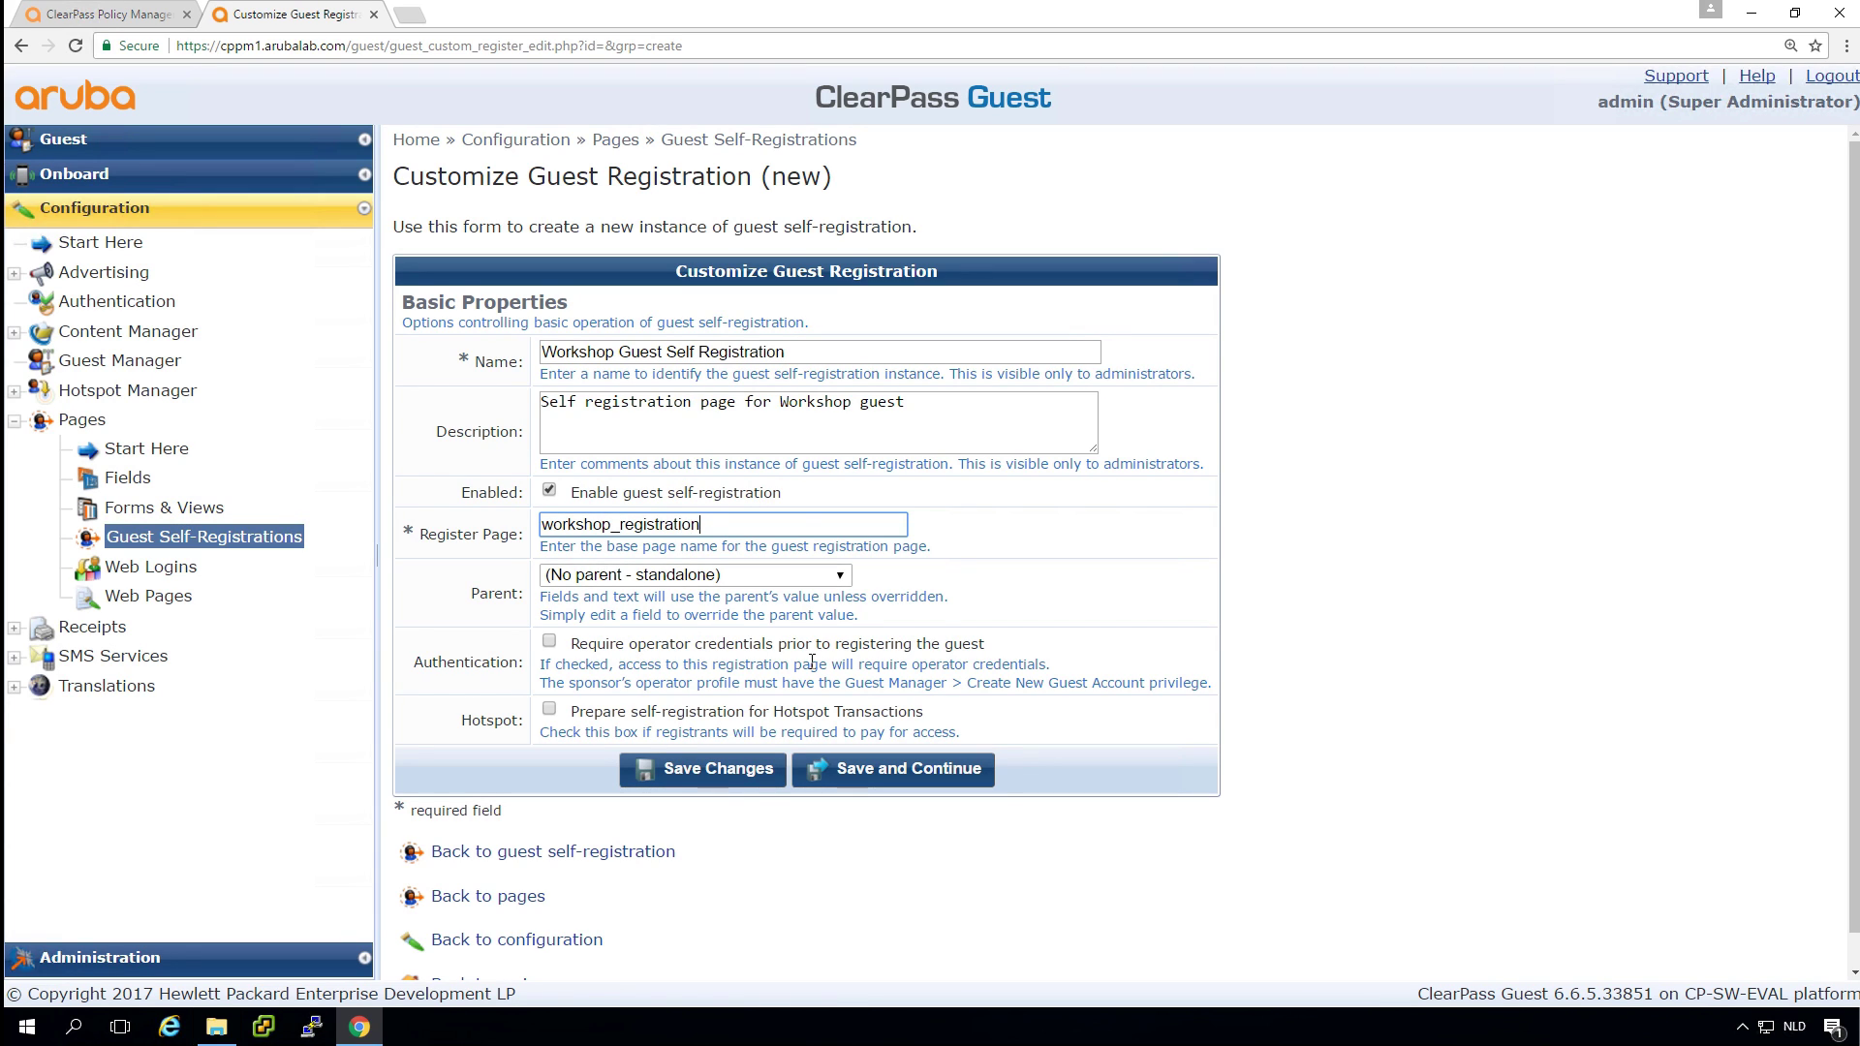
# Save the basic properties of the workshop_registration page and continue to its customization form.
pyautogui.click(920, 775)
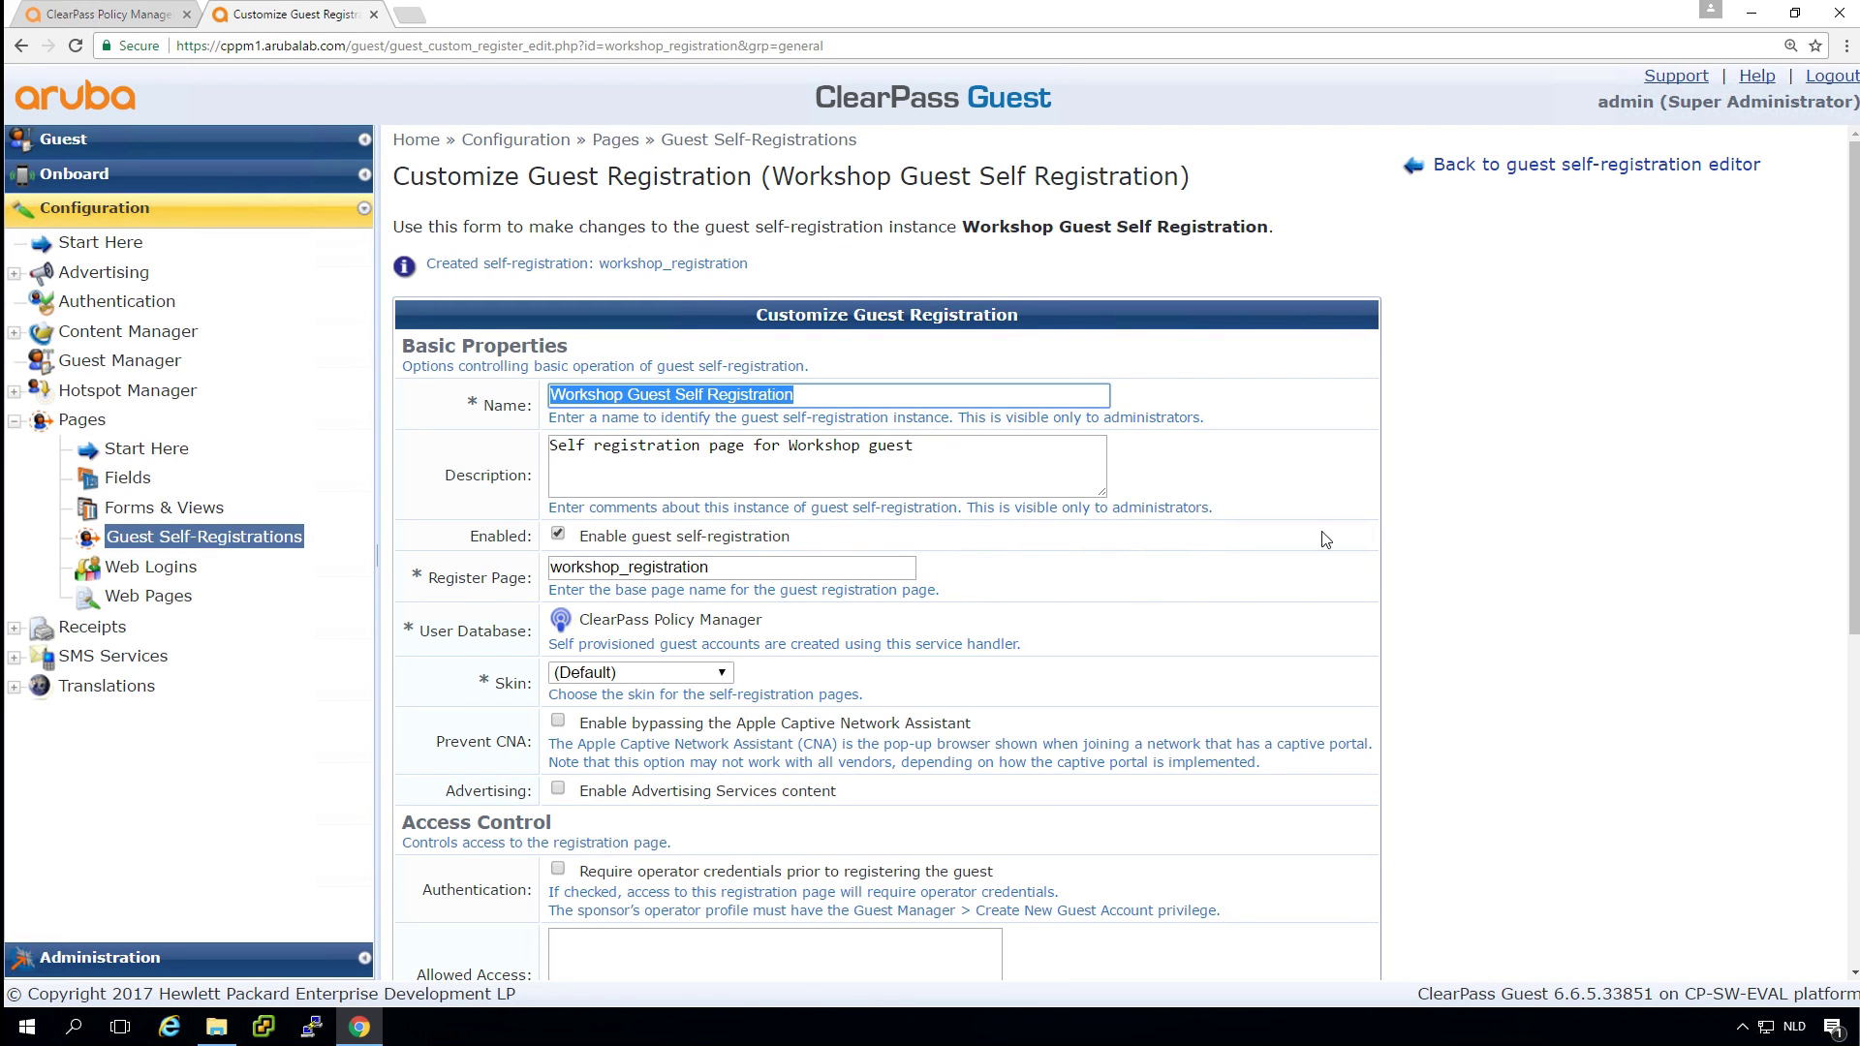
pyautogui.click(1465, 603)
pyautogui.scroll(-6, 1467, 606)
pyautogui.scroll(5, 1467, 605)
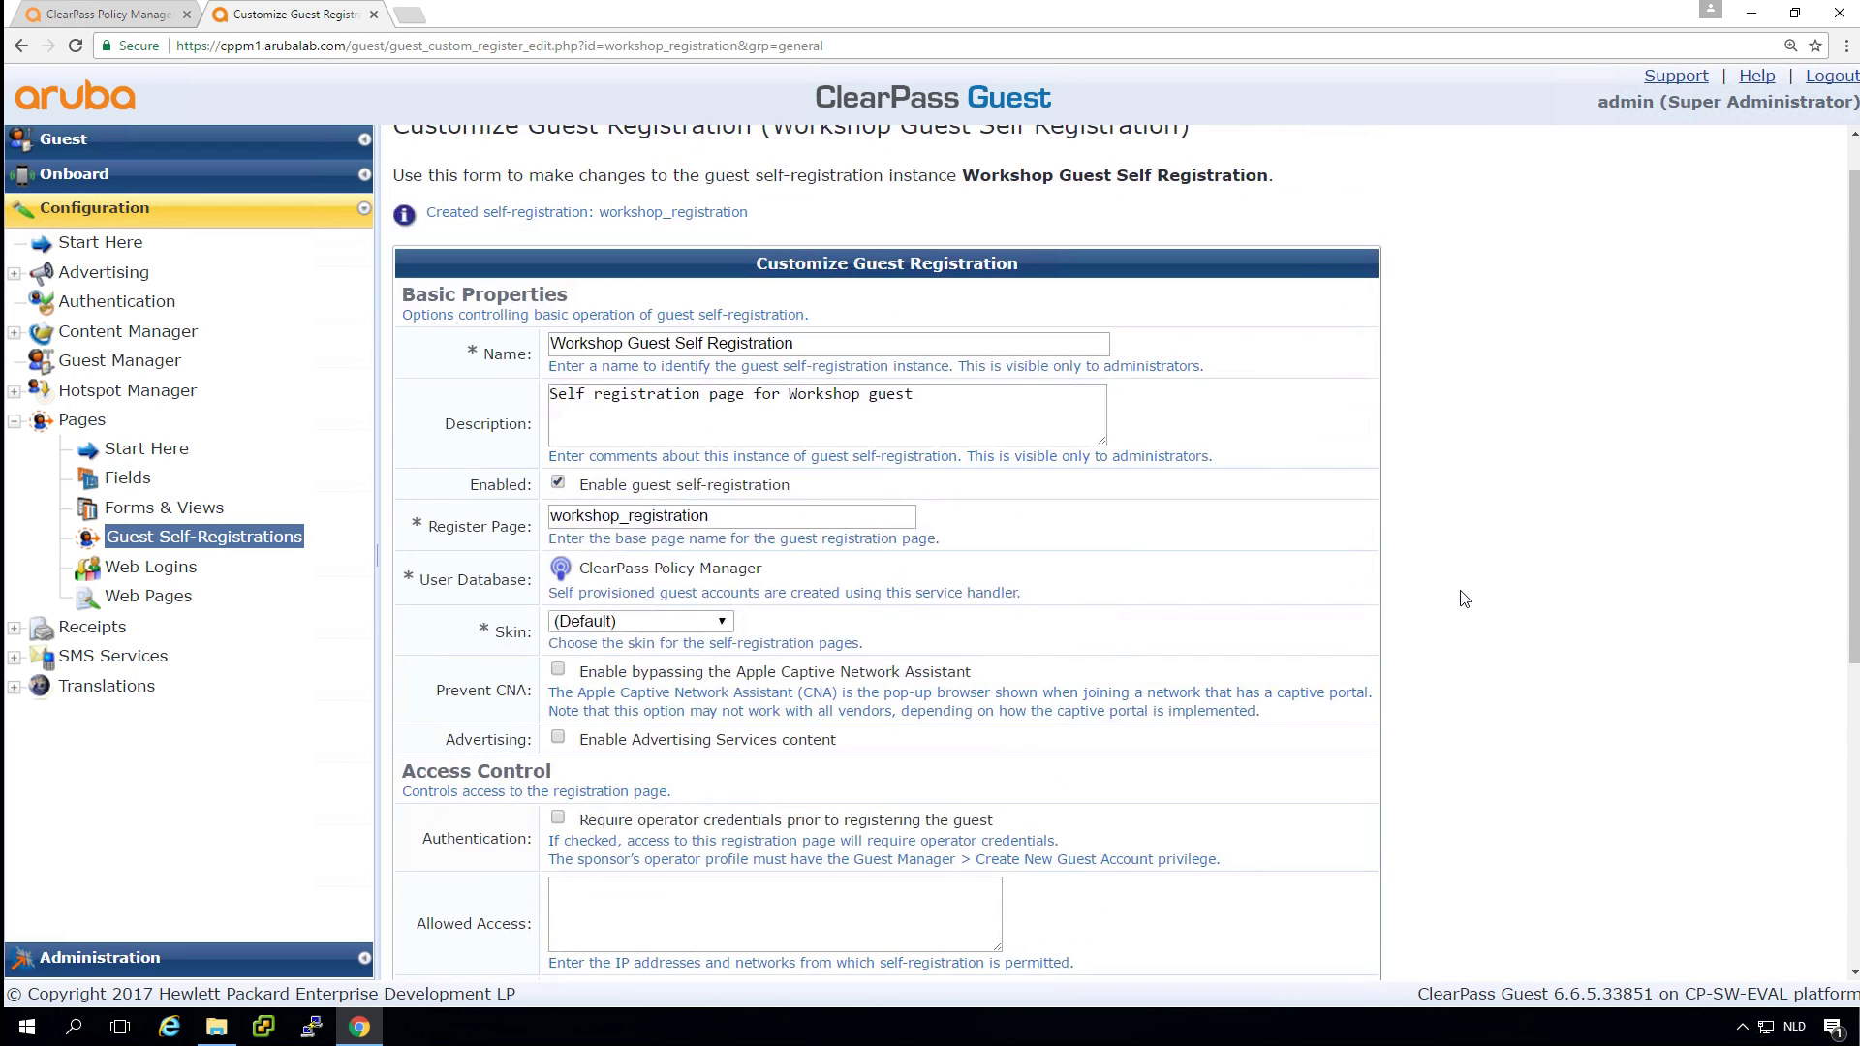
# Choose Galleria Skin as the skin for the registration pages.
pyautogui.click(678, 624)
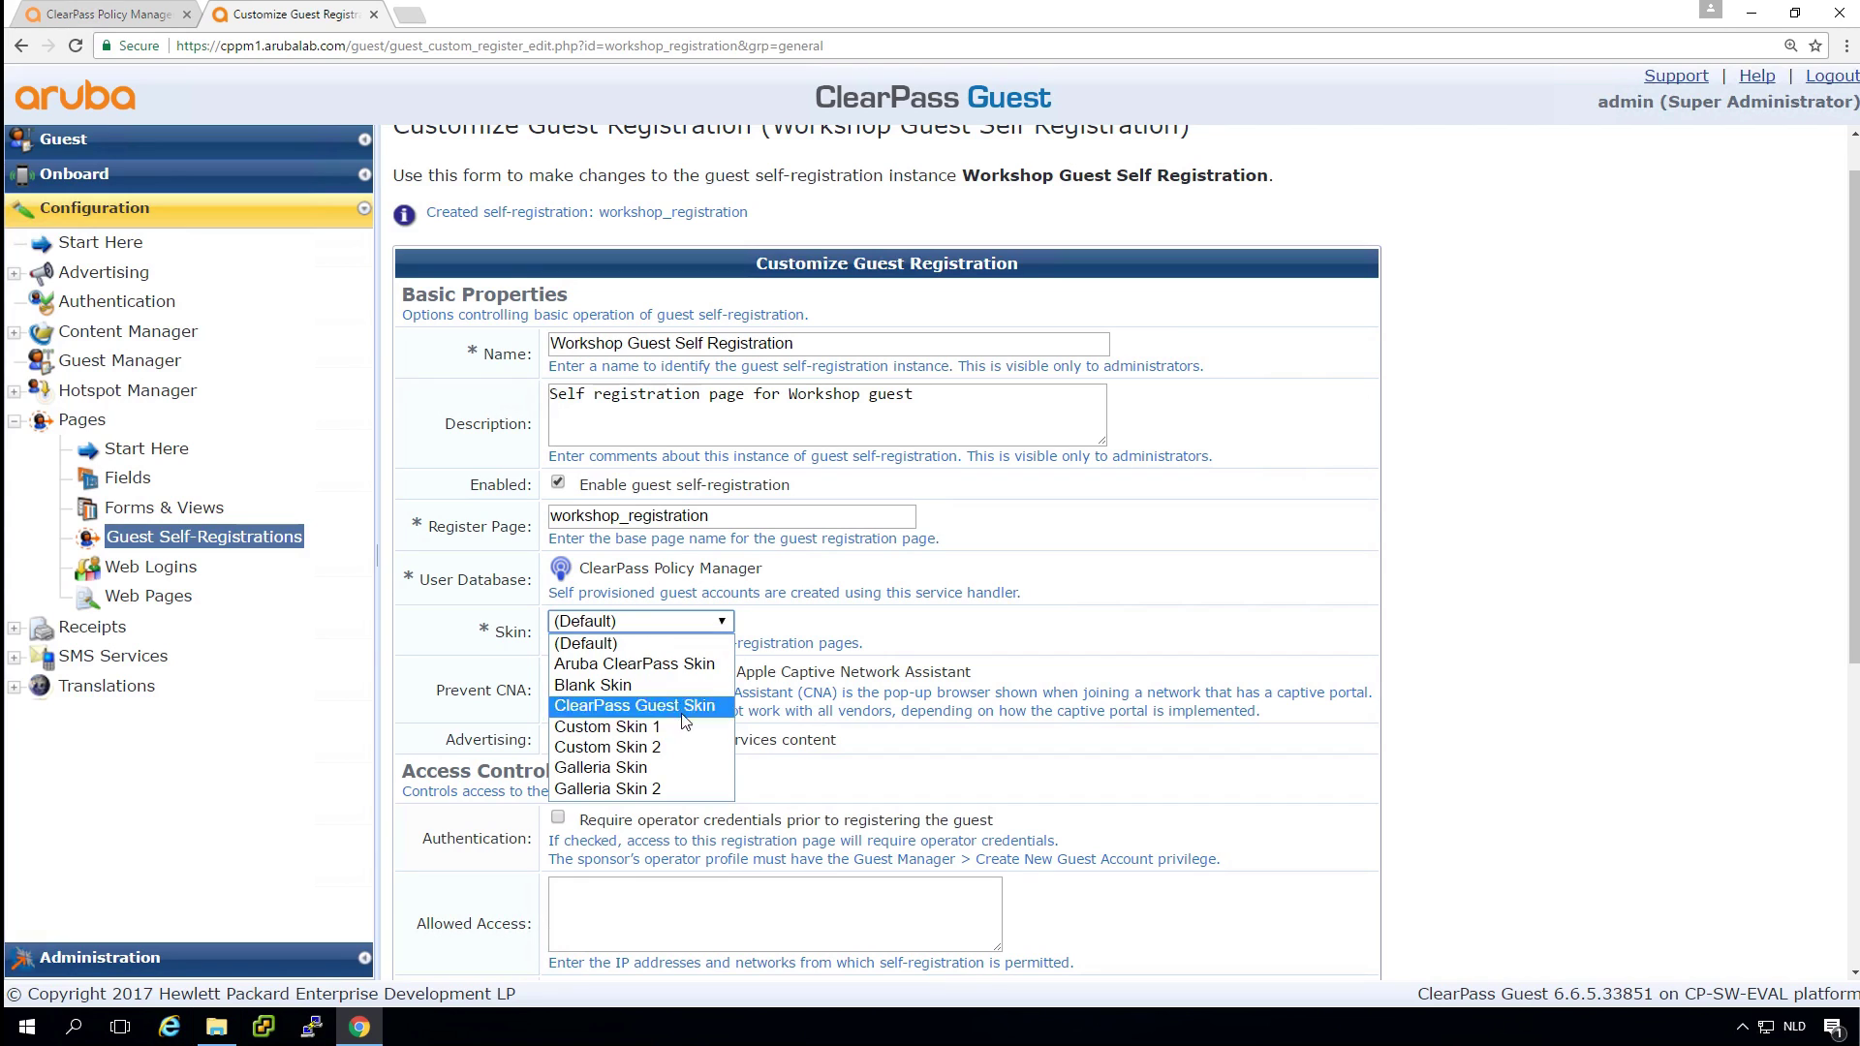
pyautogui.click(684, 767)
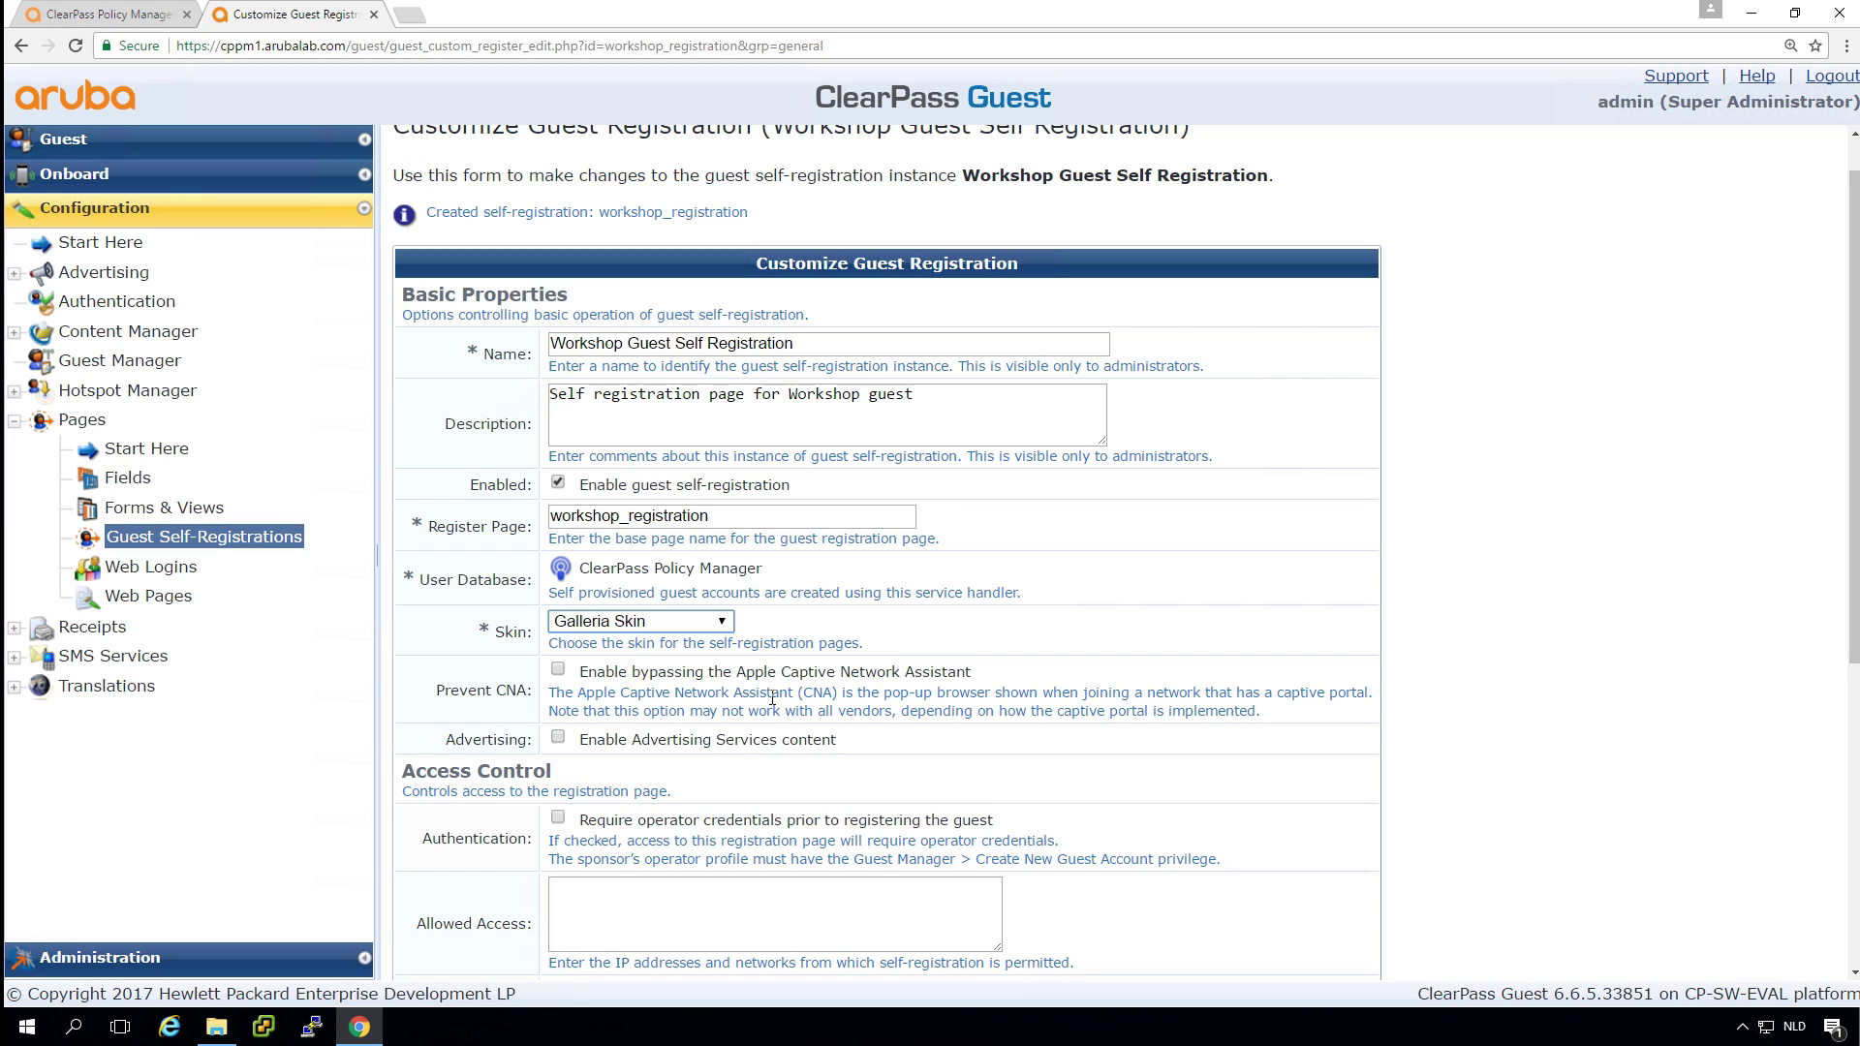
pyautogui.click(1467, 712)
pyautogui.moveTo(1845, 441); pyautogui.dragTo(1846, 689)
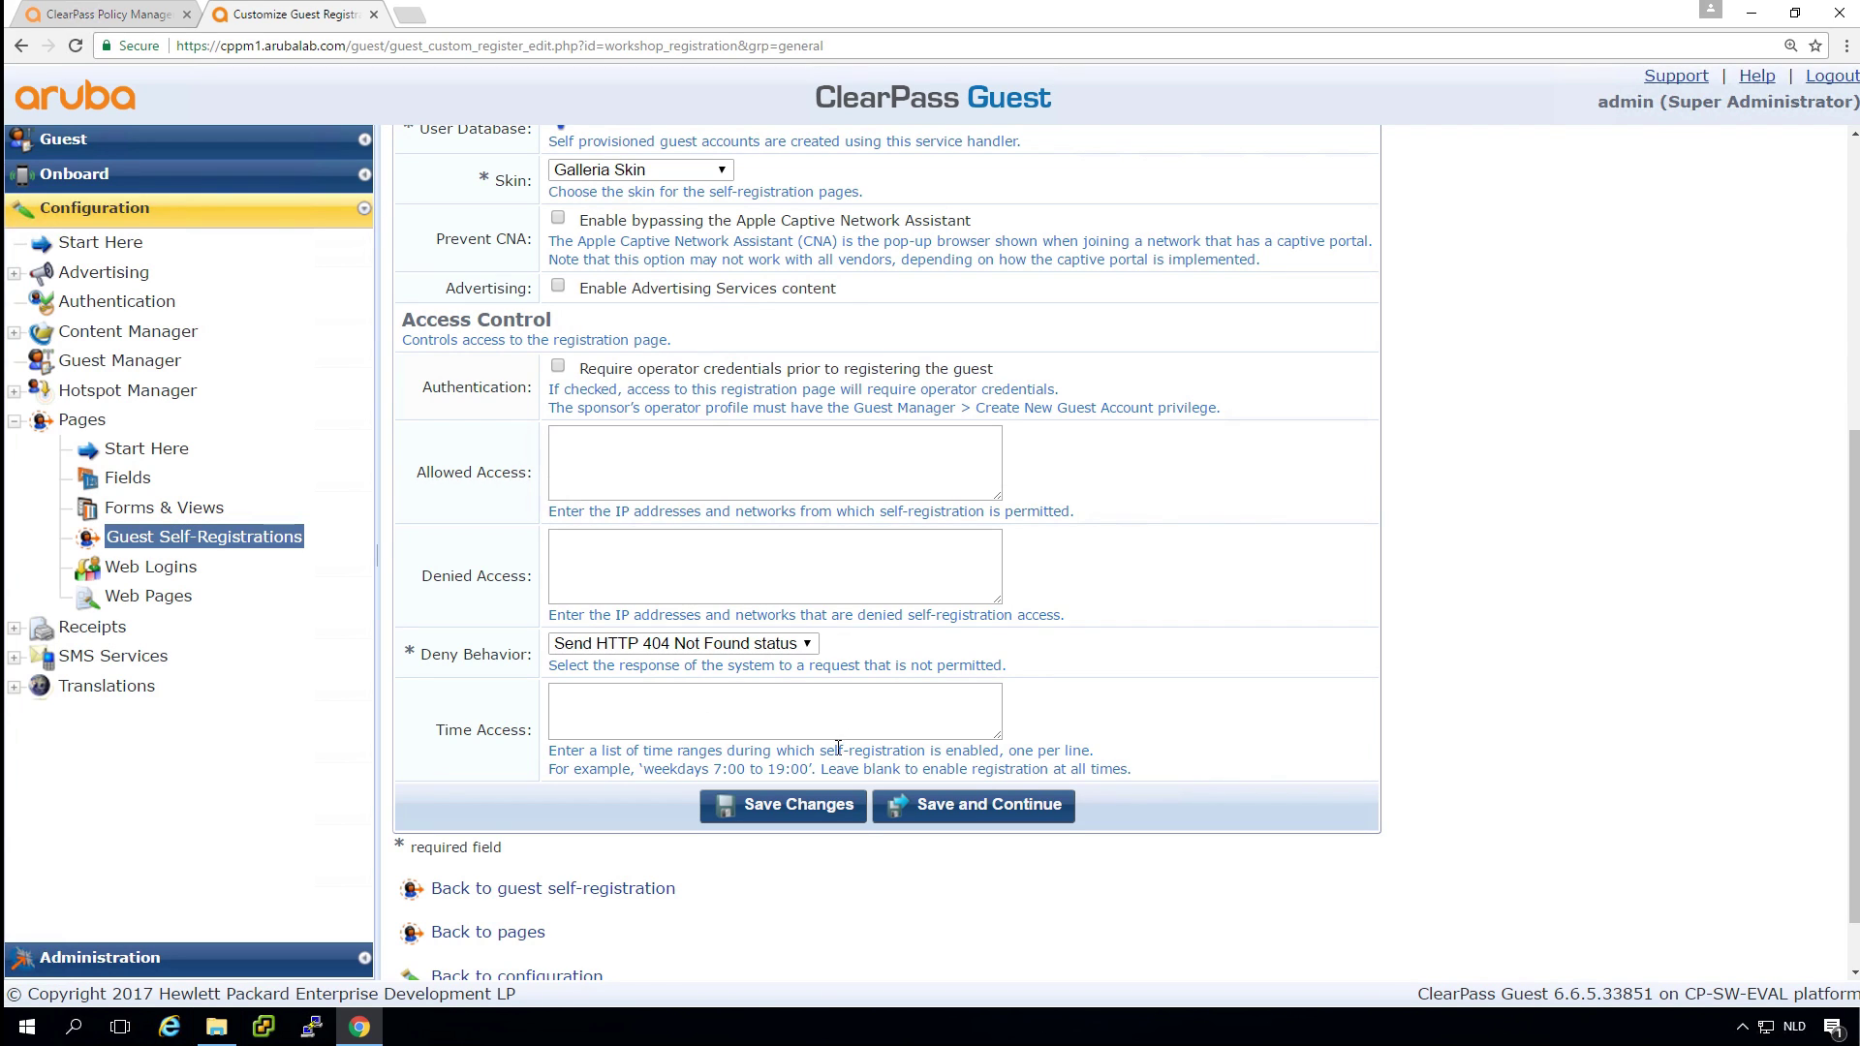
# Save the skin, then accept the Register Page UI and Receipt Page UI forms unchanged.
pyautogui.click(974, 810)
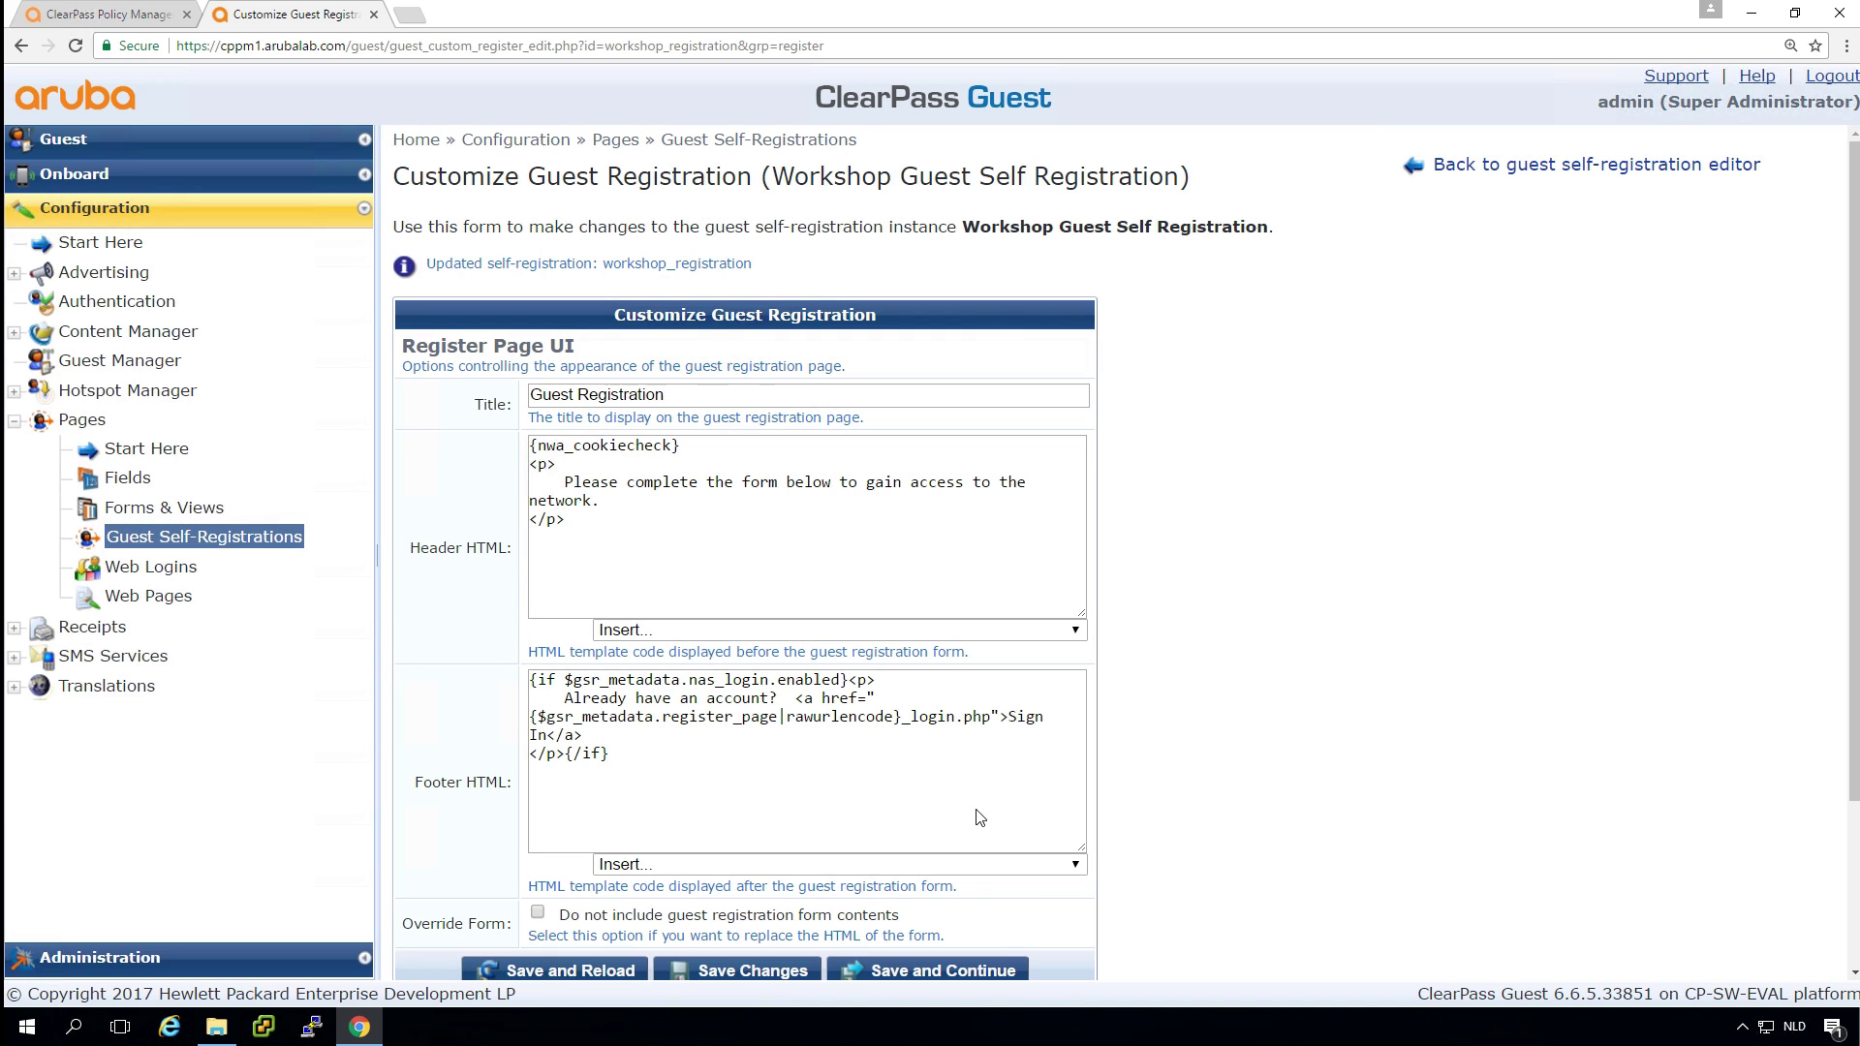
pyautogui.scroll(-3, 1359, 703)
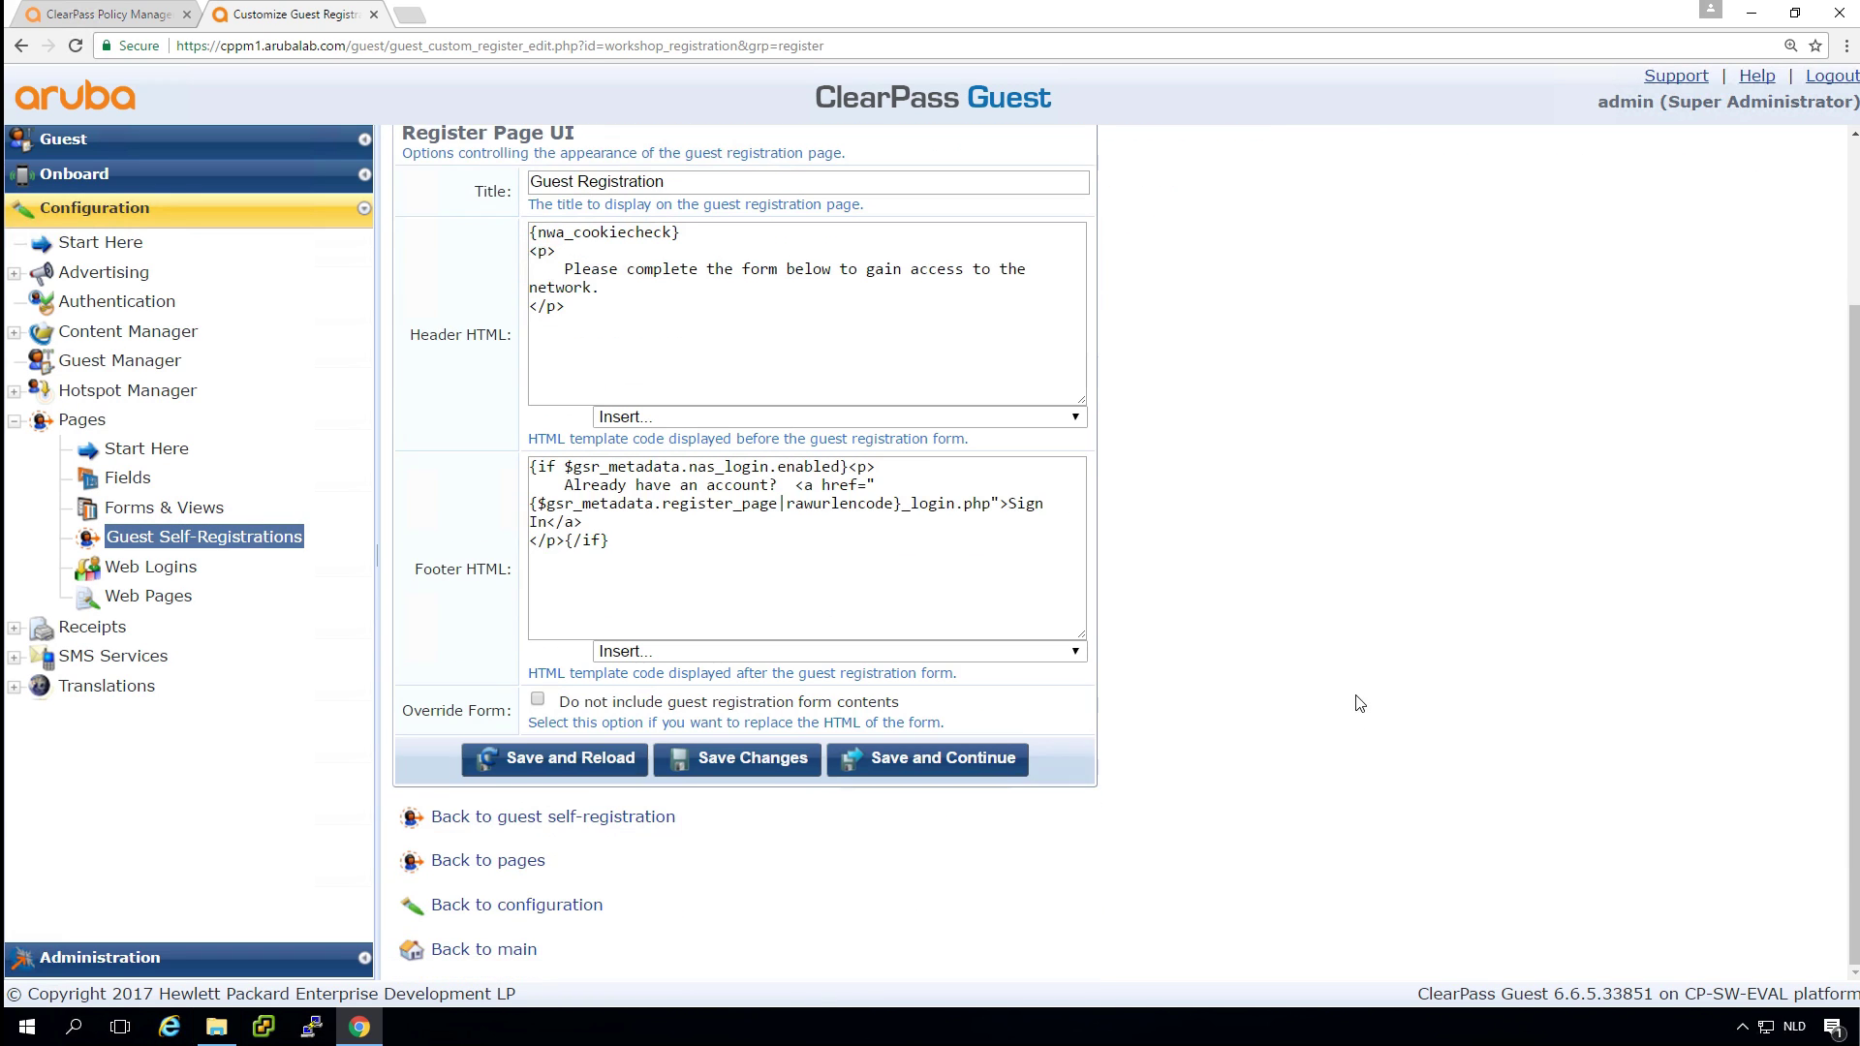
pyautogui.click(936, 757)
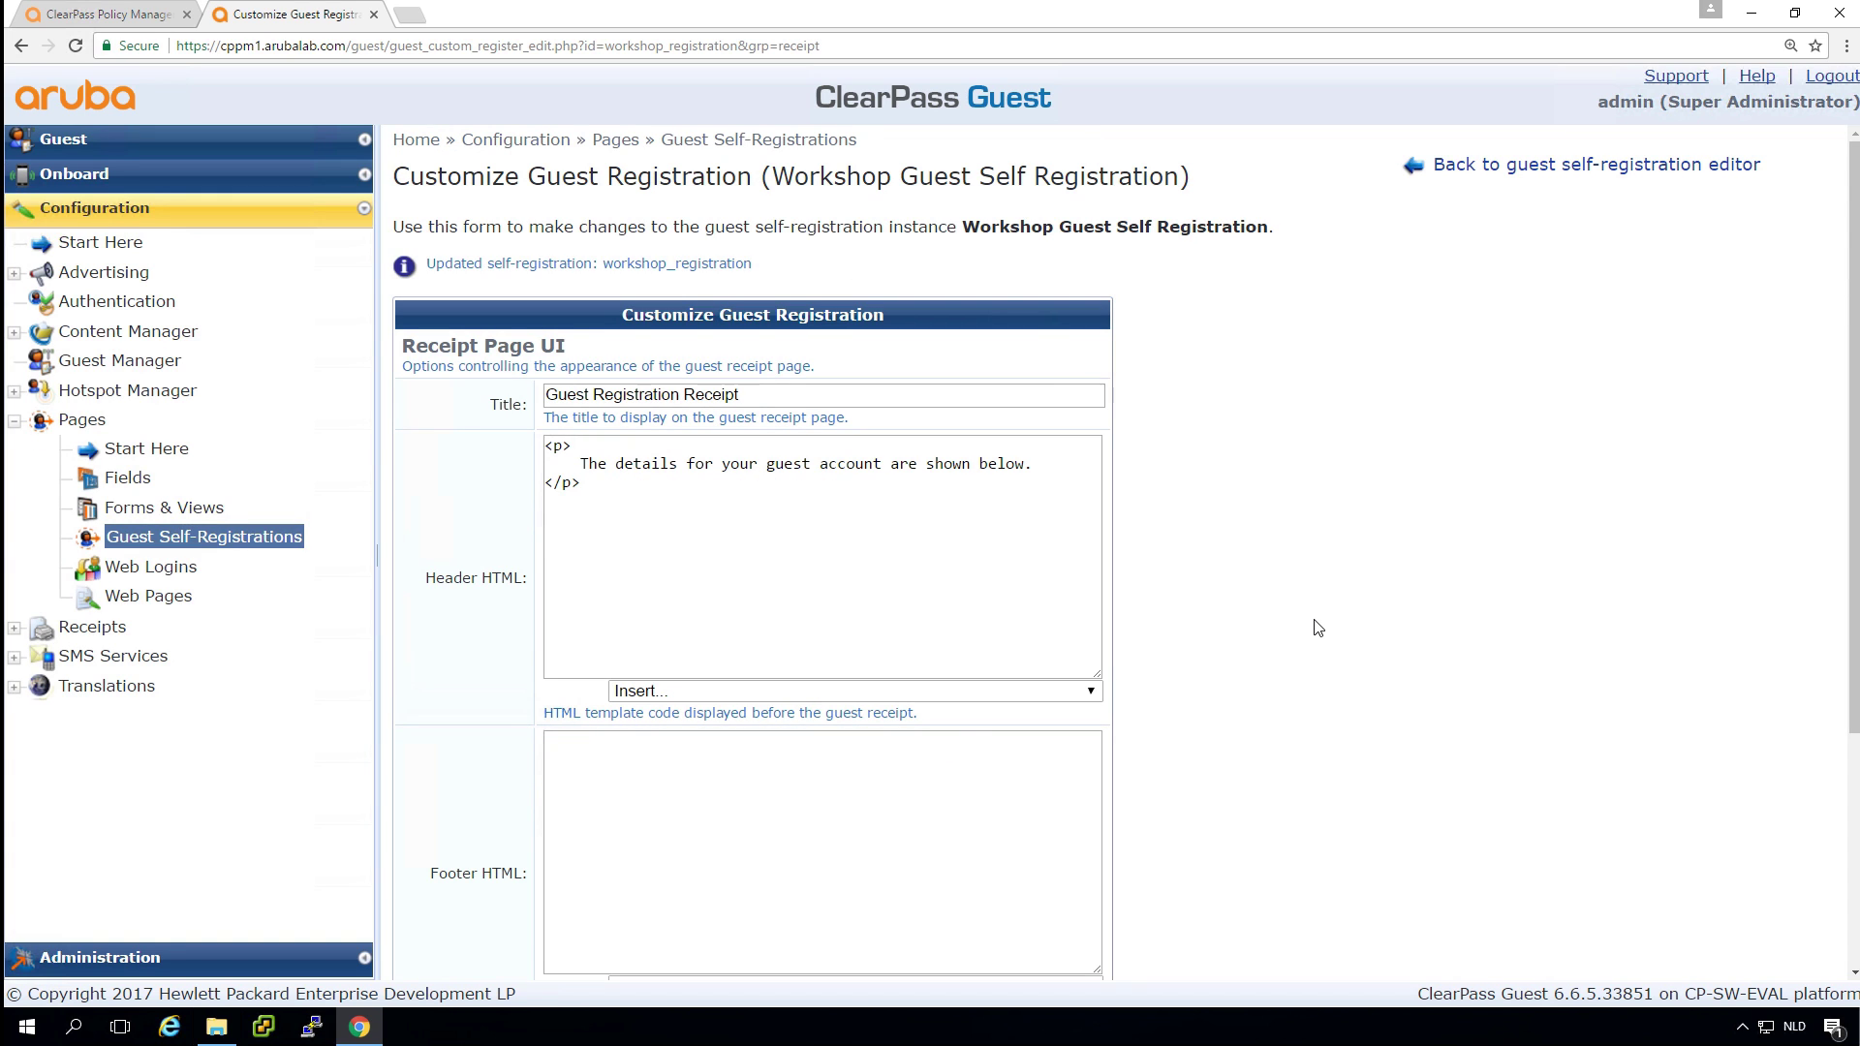
pyautogui.scroll(-3, 1317, 627)
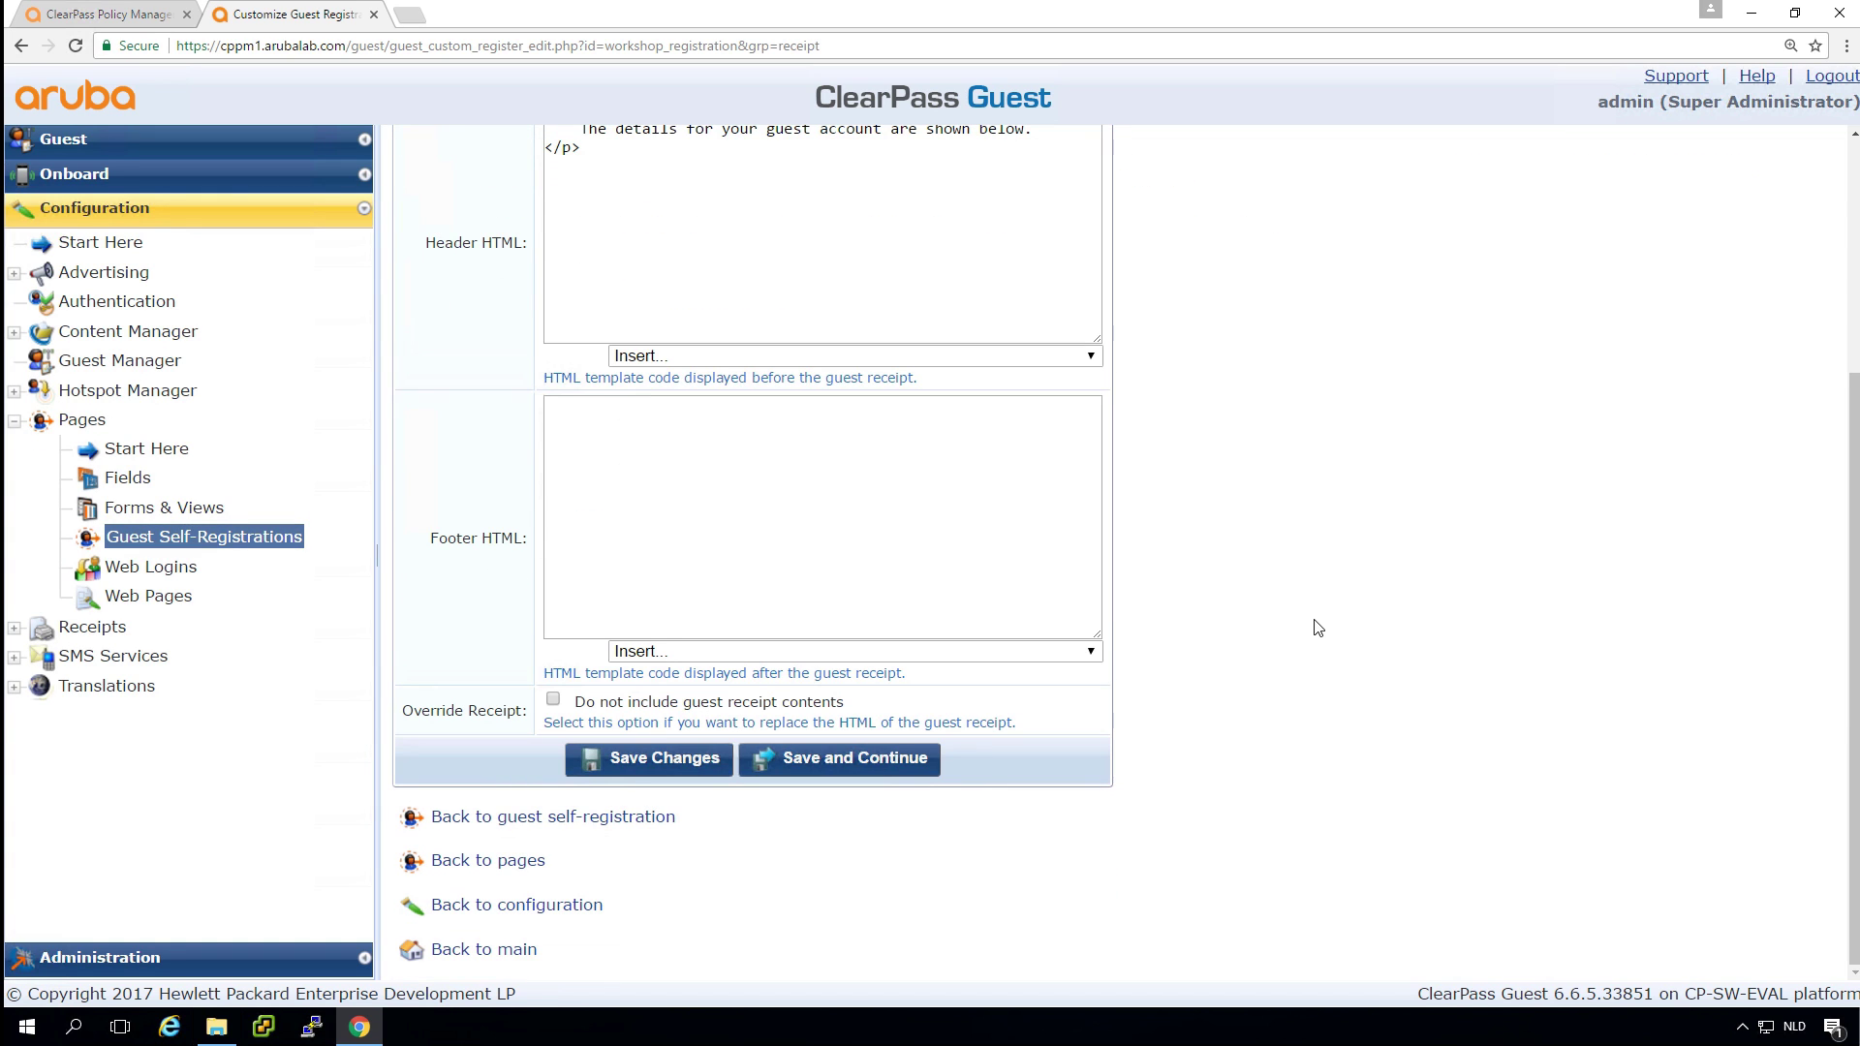
pyautogui.click(902, 769)
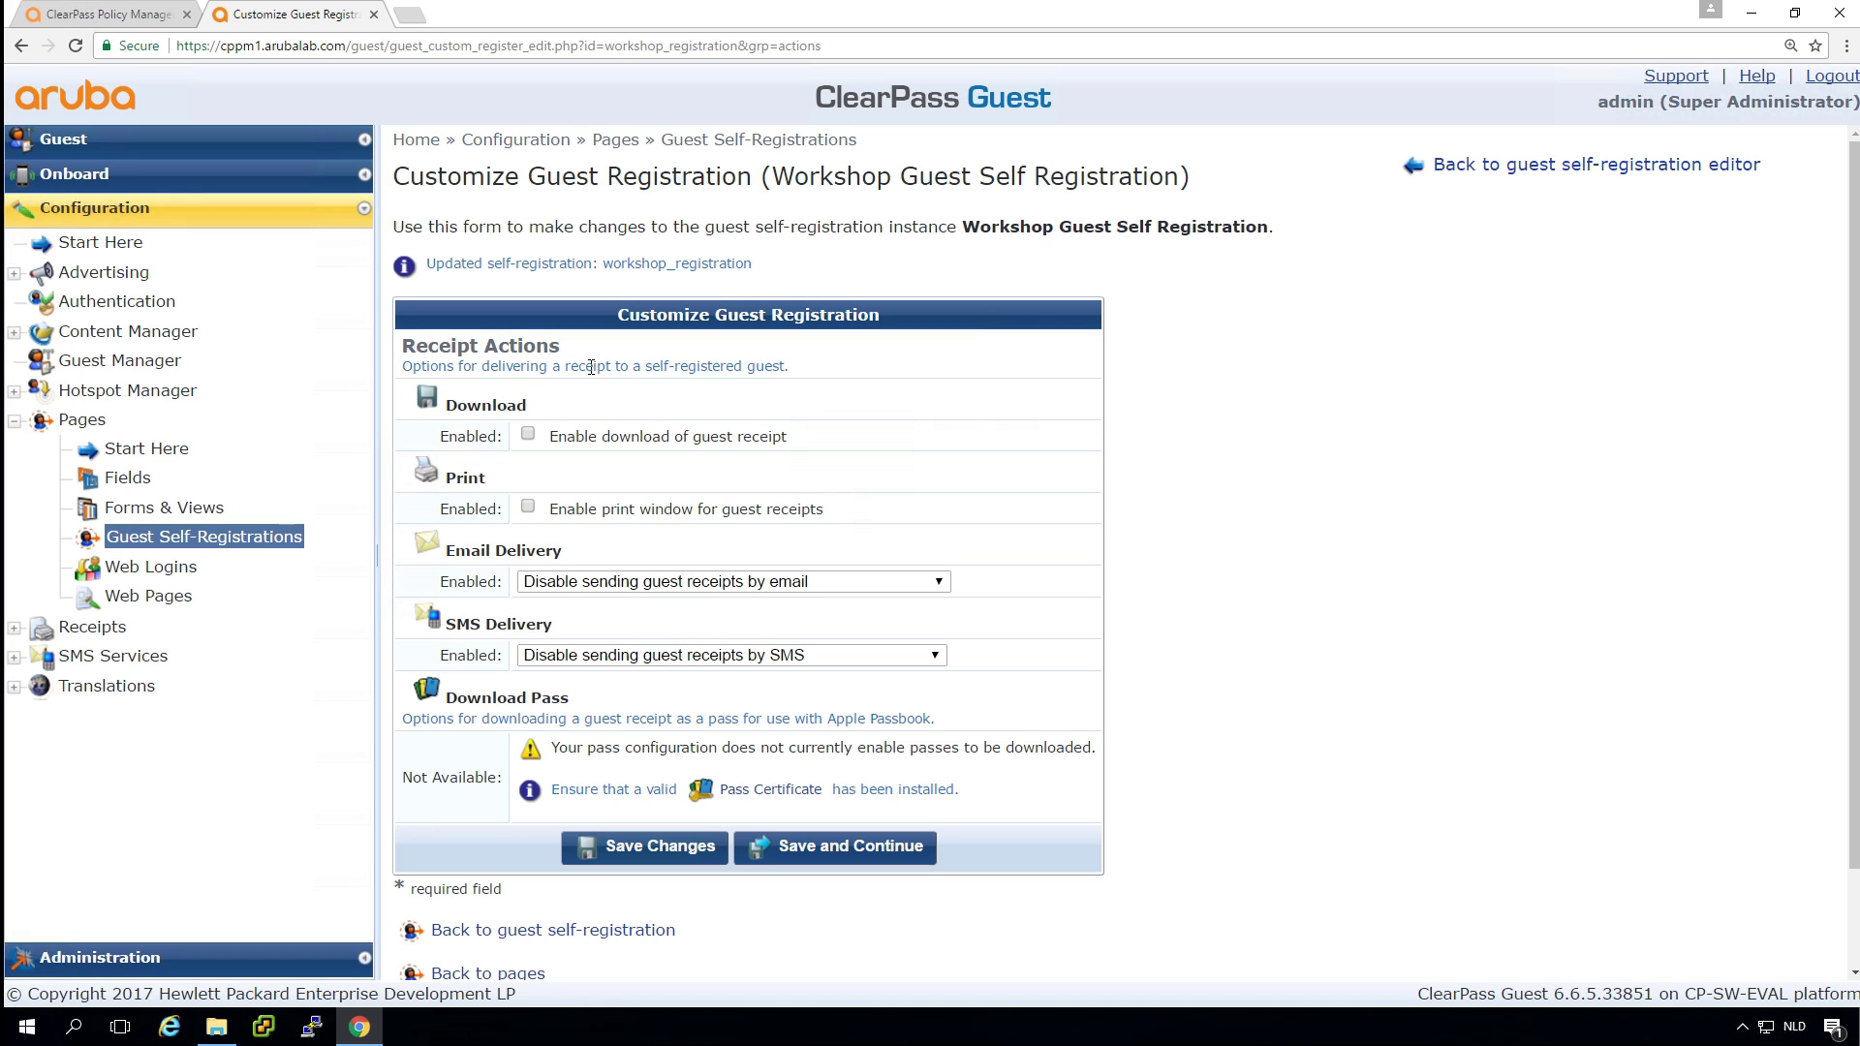
# Set SMS Delivery to 'Display a link enabling a guest receipt via SMS' and save the receipt actions.
pyautogui.click(775, 657)
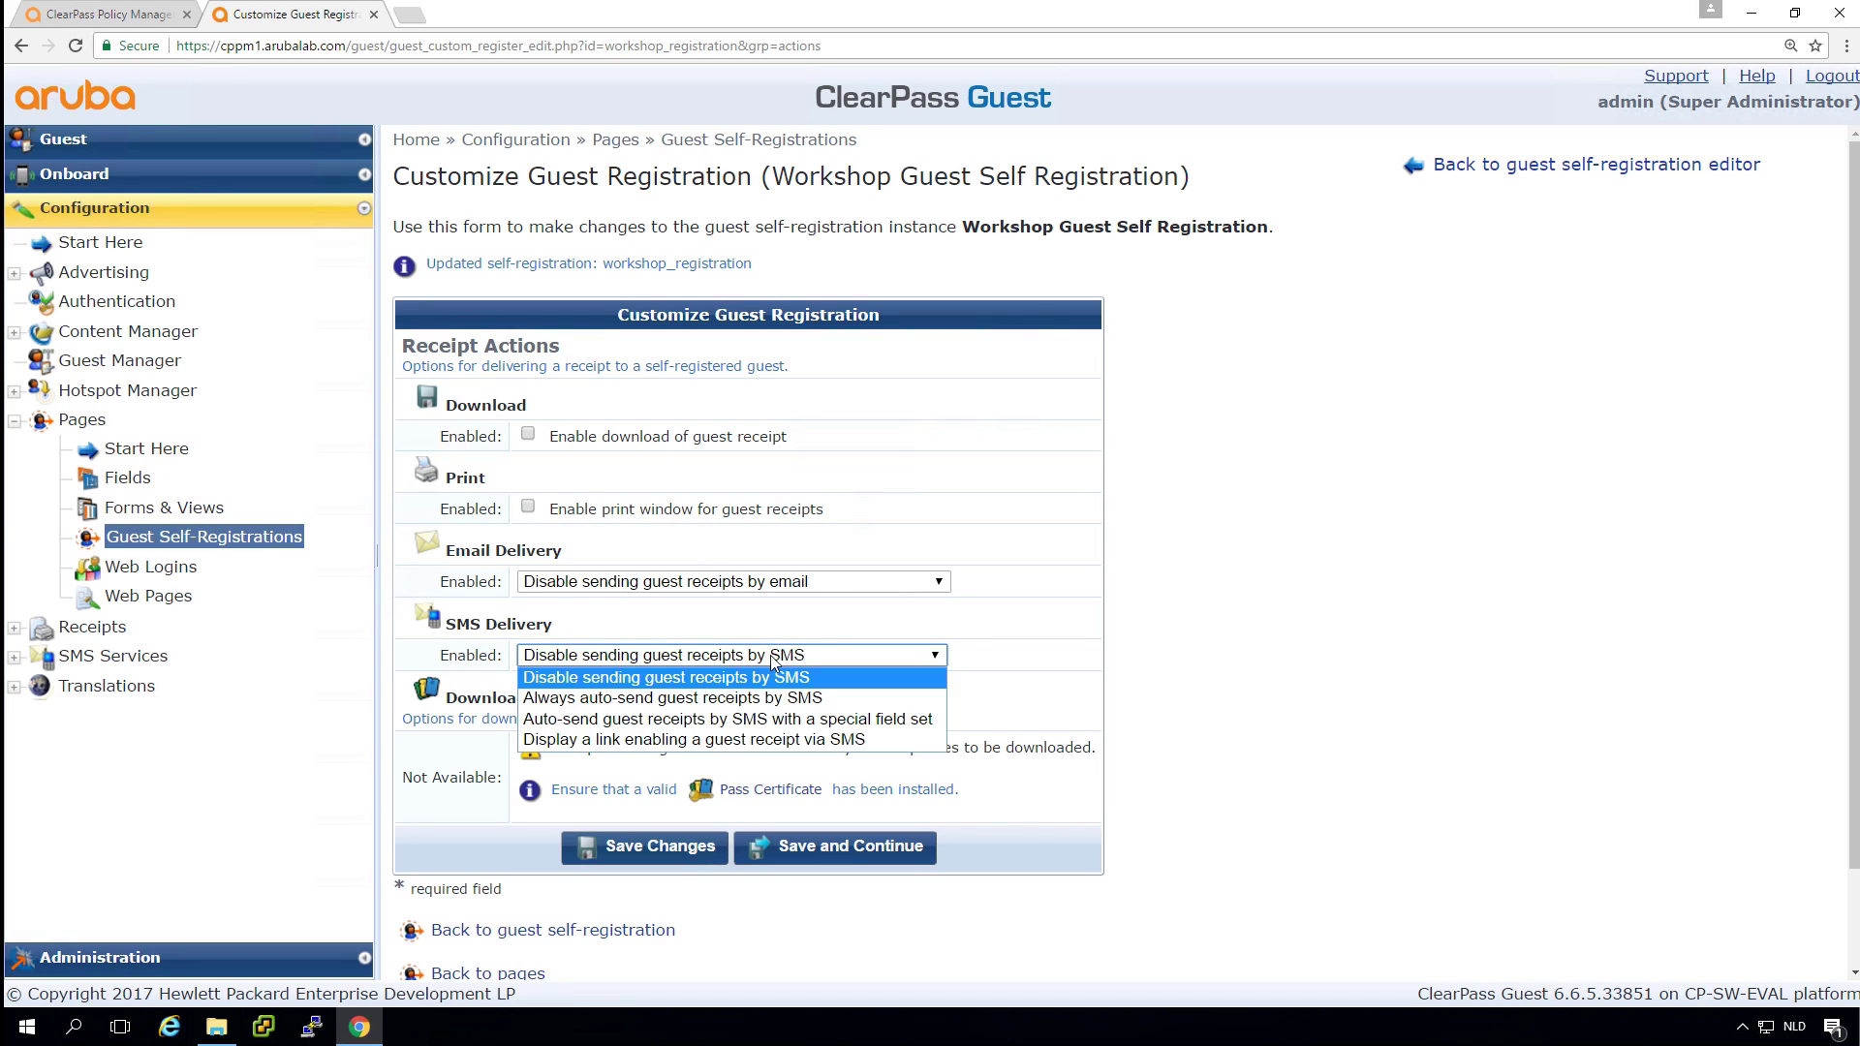
pyautogui.click(741, 741)
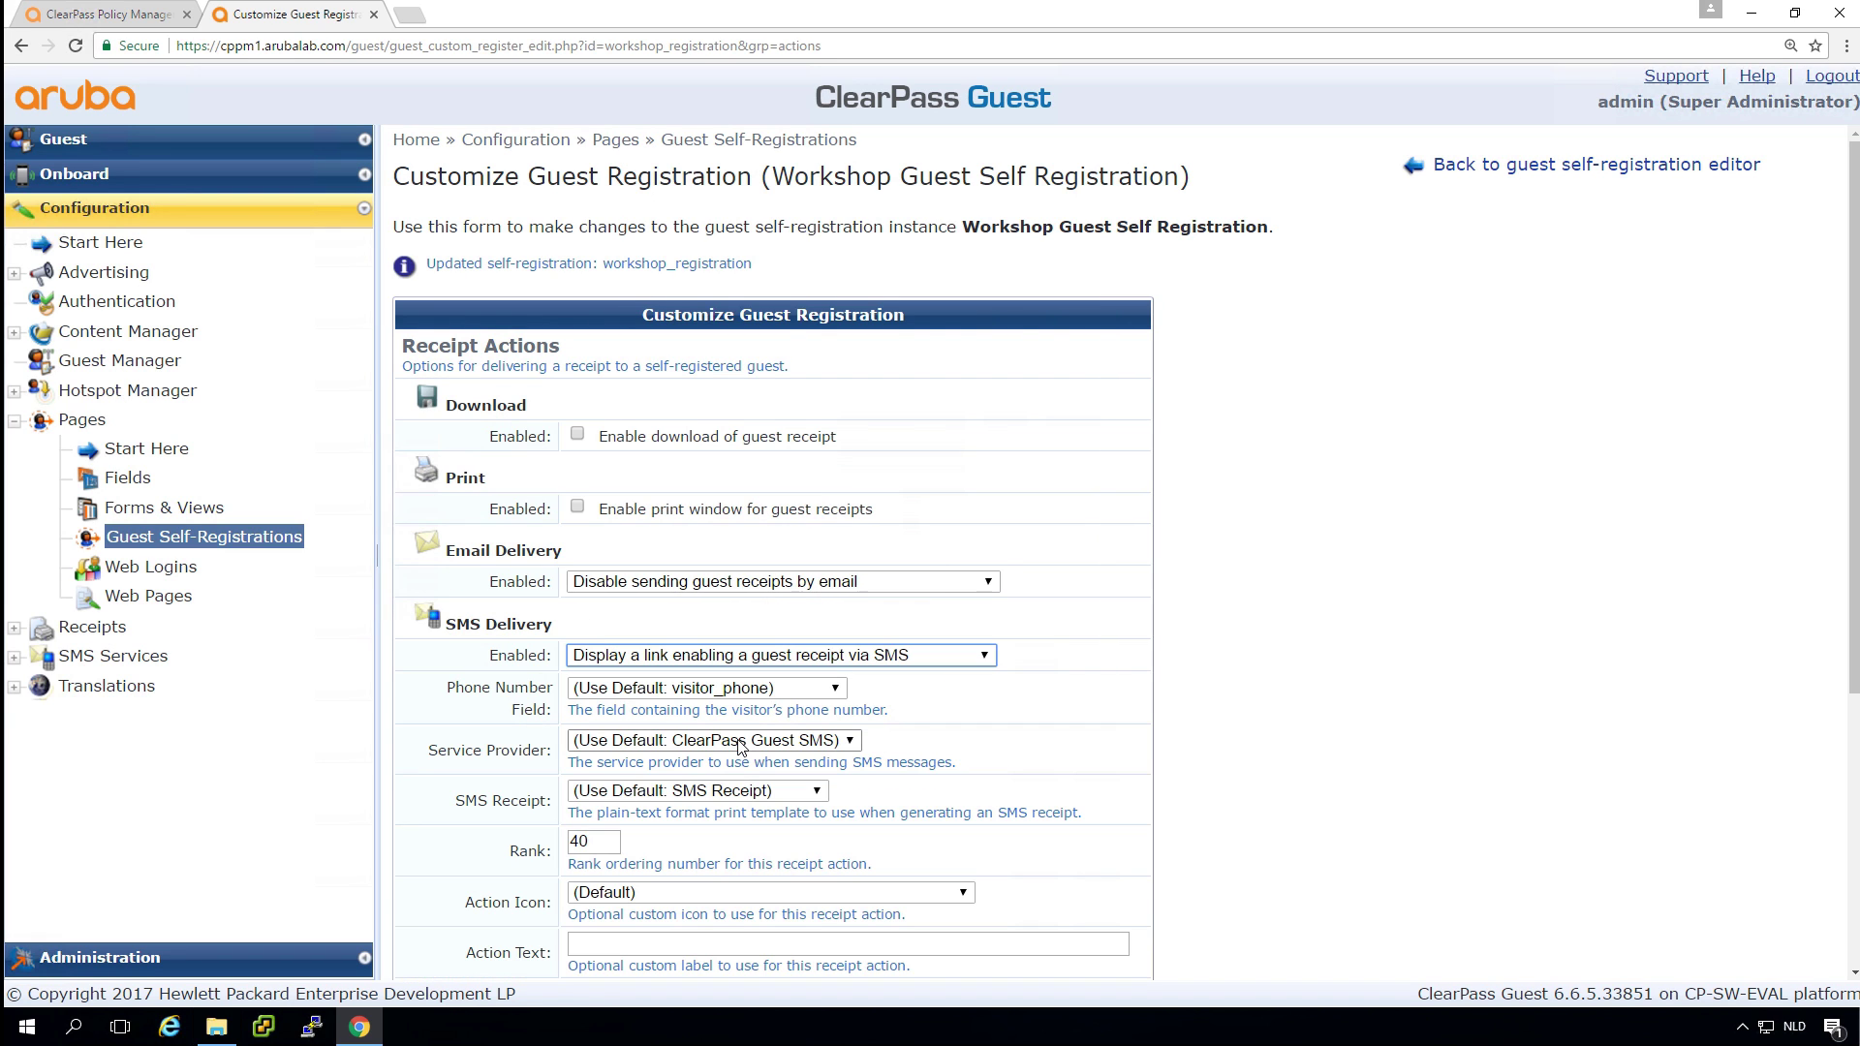
pyautogui.click(1287, 698)
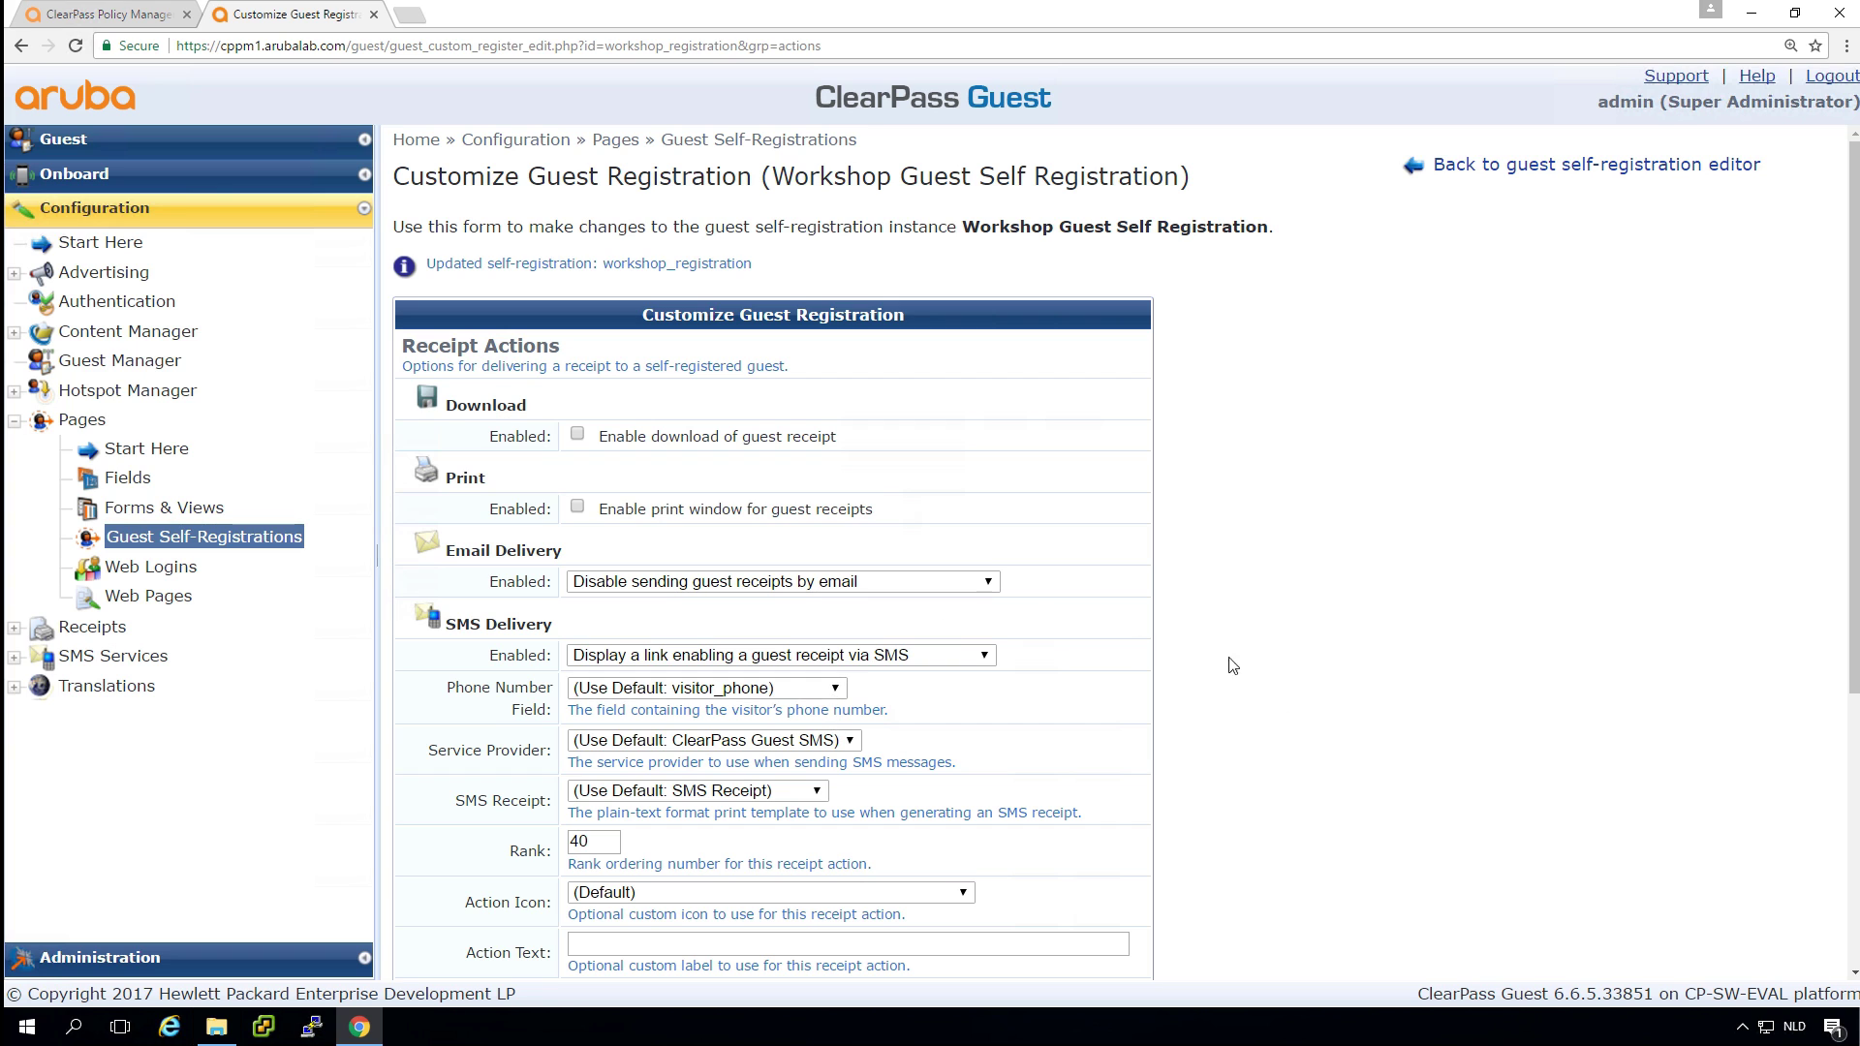
pyautogui.scroll(-5, 1253, 684)
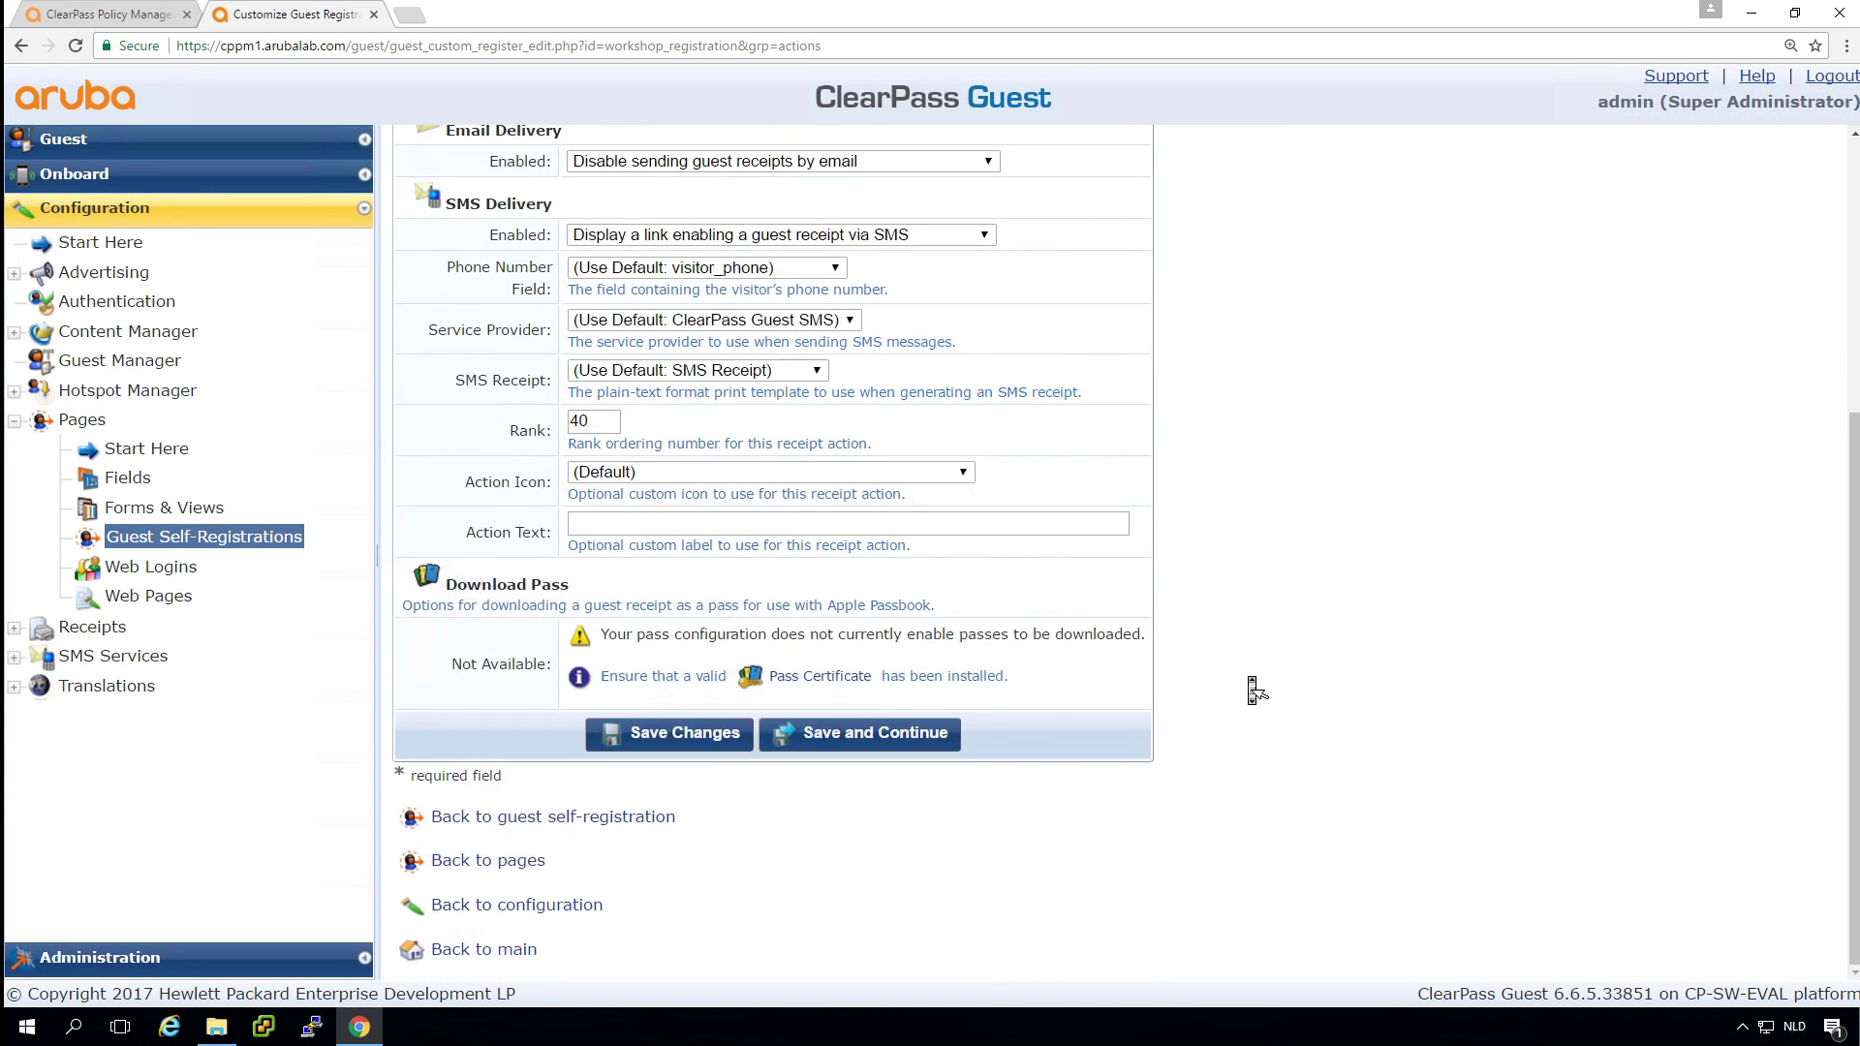
pyautogui.click(848, 741)
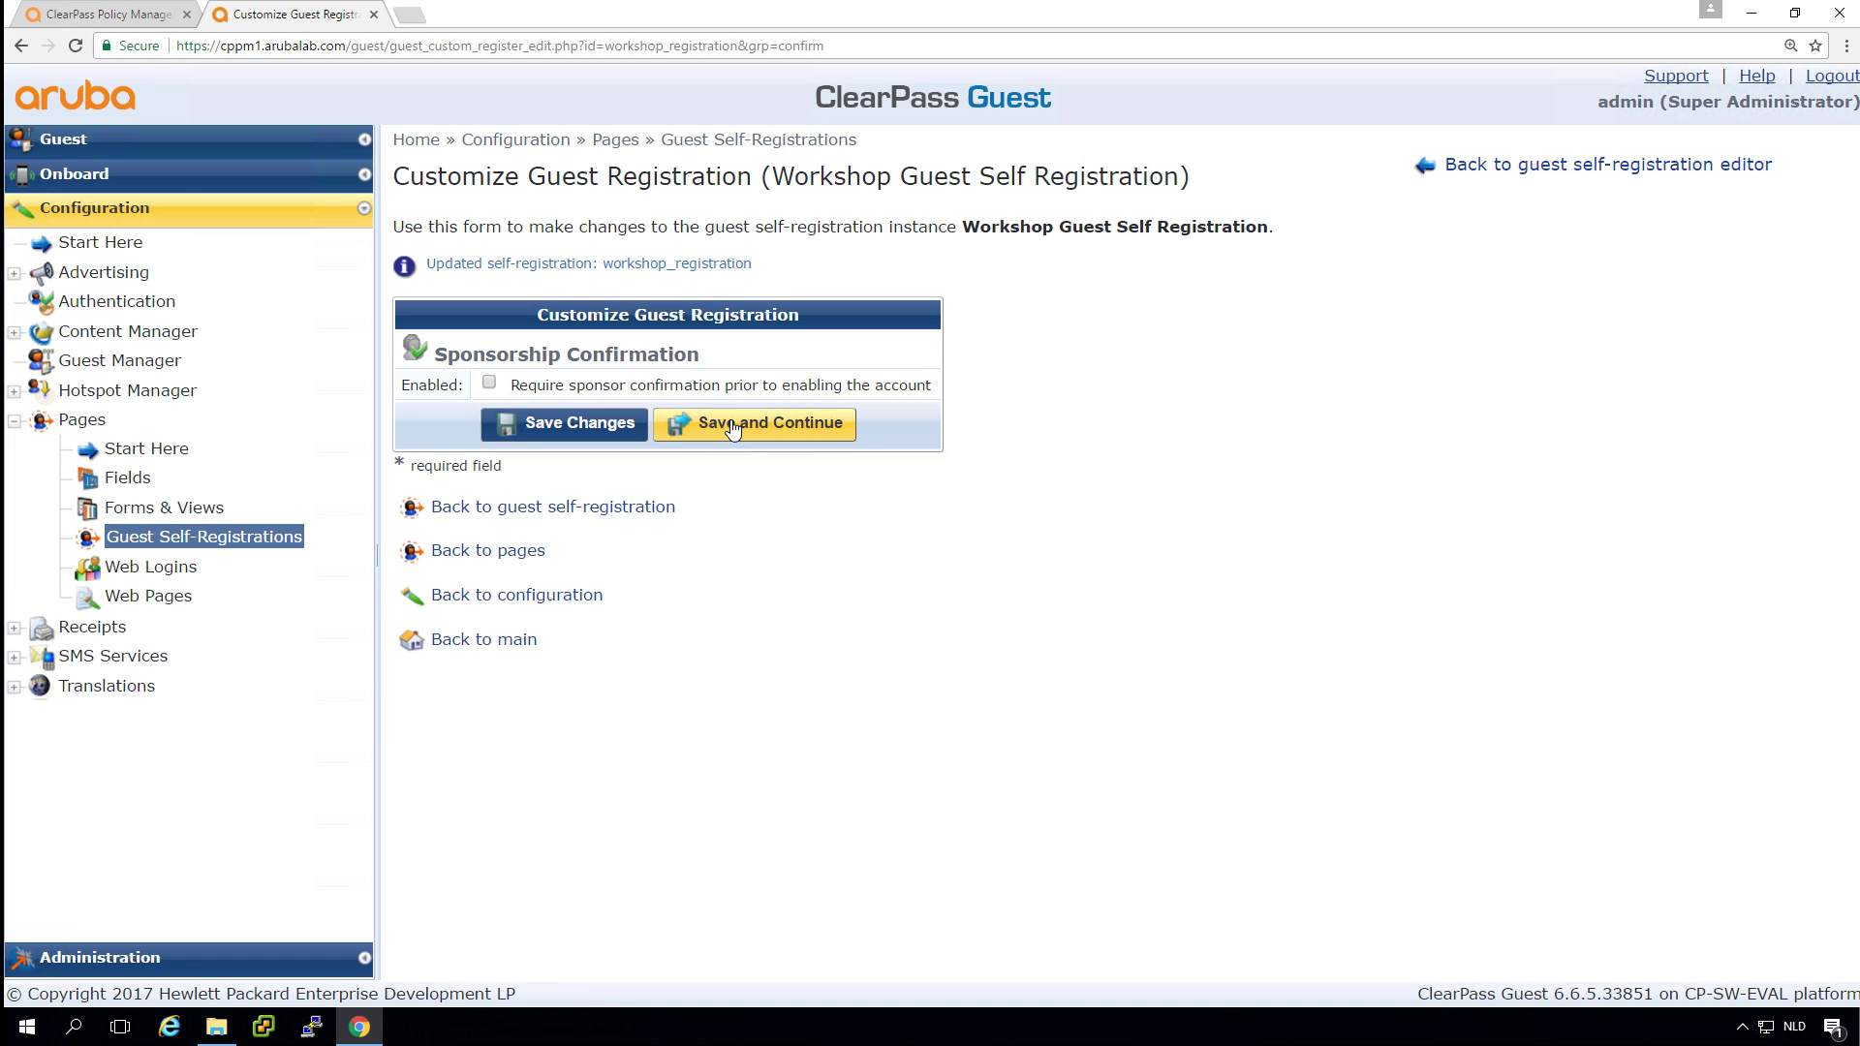
# Pass sponsorship confirmation unchanged and clear the default login IP Address value.
pyautogui.click(732, 424)
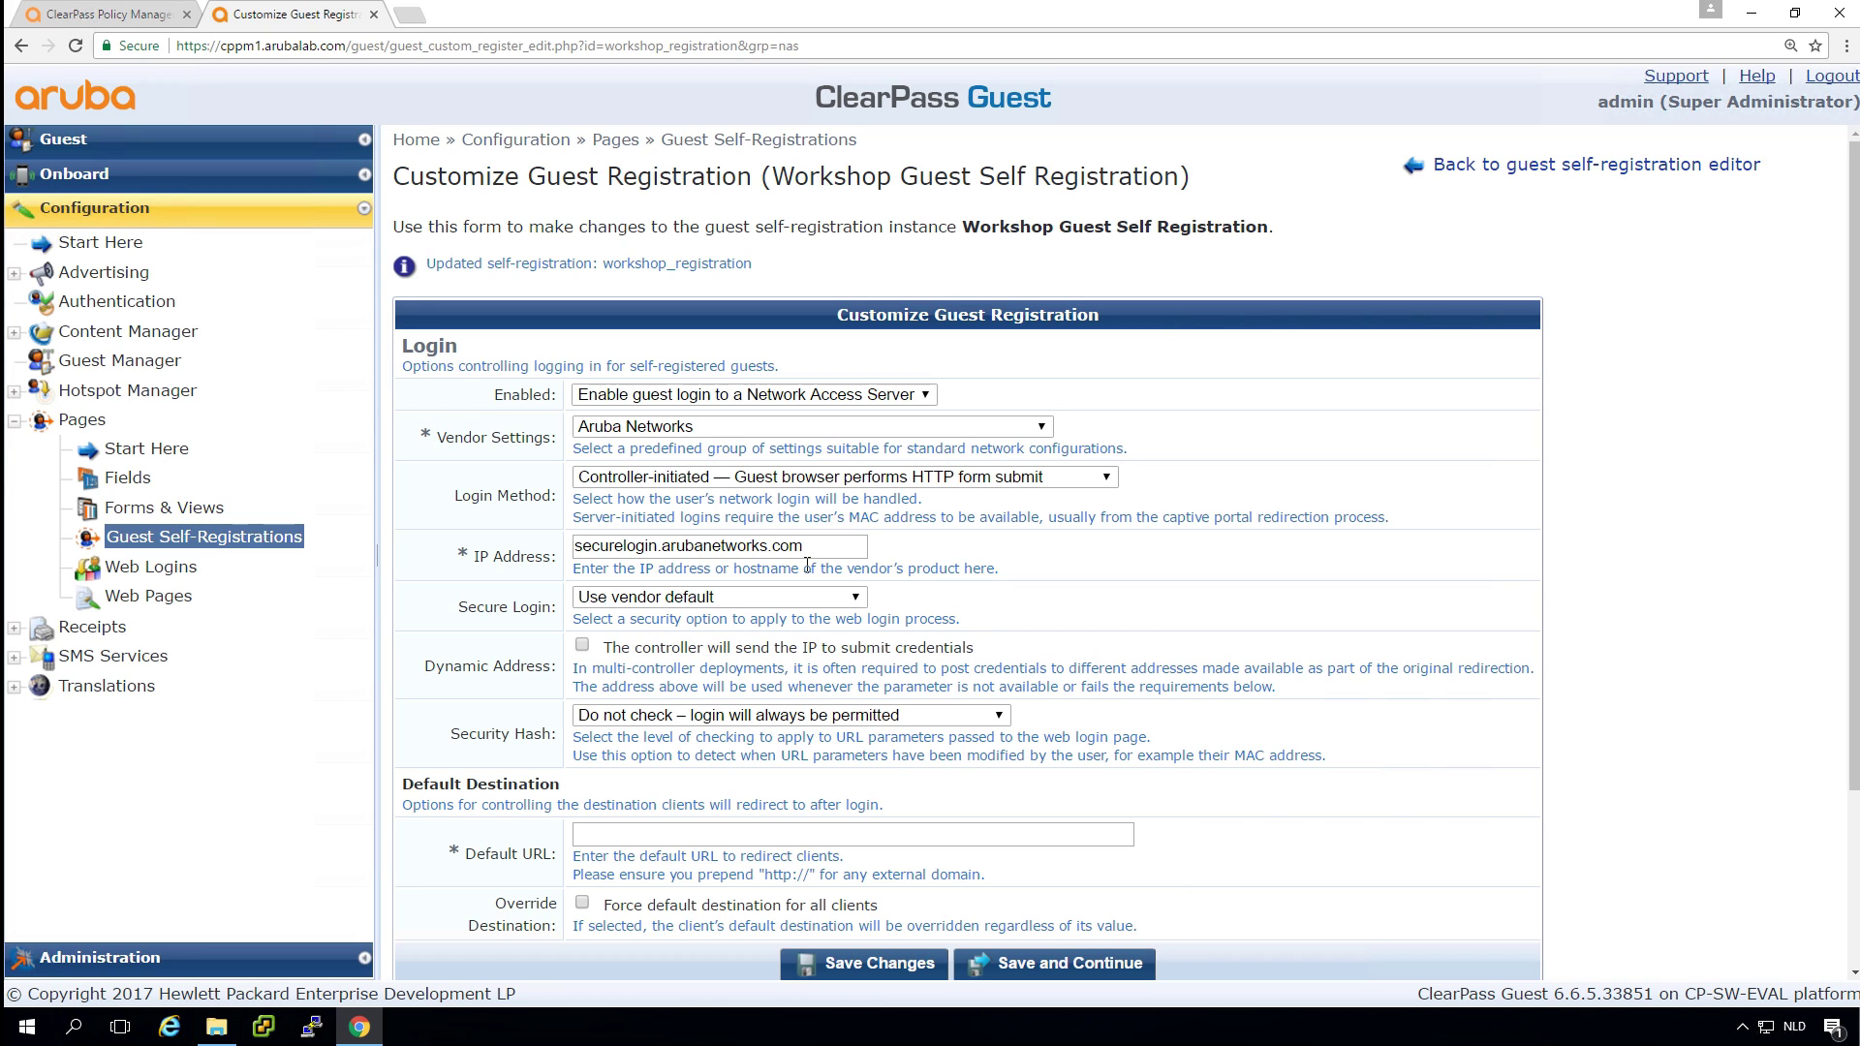
pyautogui.click(831, 545)
pyautogui.press('BackSpace')
pyautogui.press('BackSpace')
pyautogui.press('BackSpace')
pyautogui.press('BackSpace')
pyautogui.press('BackSpace')
pyautogui.press('BackSpace')
pyautogui.press('BackSpace')
pyautogui.press('BackSpace')
pyautogui.press('BackSpace')
pyautogui.press('BackSpace')
pyautogui.press('BackSpace')
pyautogui.press('BackSpace')
pyautogui.press('BackSpace')
pyautogui.press('BackSpace')
pyautogui.press('BackSpace')
pyautogui.press('BackSpace')
pyautogui.press('BackSpace')
pyautogui.press('BackSpace')
pyautogui.press('BackSpace')
pyautogui.press('BackSpace')
pyautogui.press('BackSpace')
pyautogui.press('BackSpace')
pyautogui.press('BackSpace')
pyautogui.press('BackSpace')
pyautogui.press('BackSpace')
pyautogui.press('BackSpace')
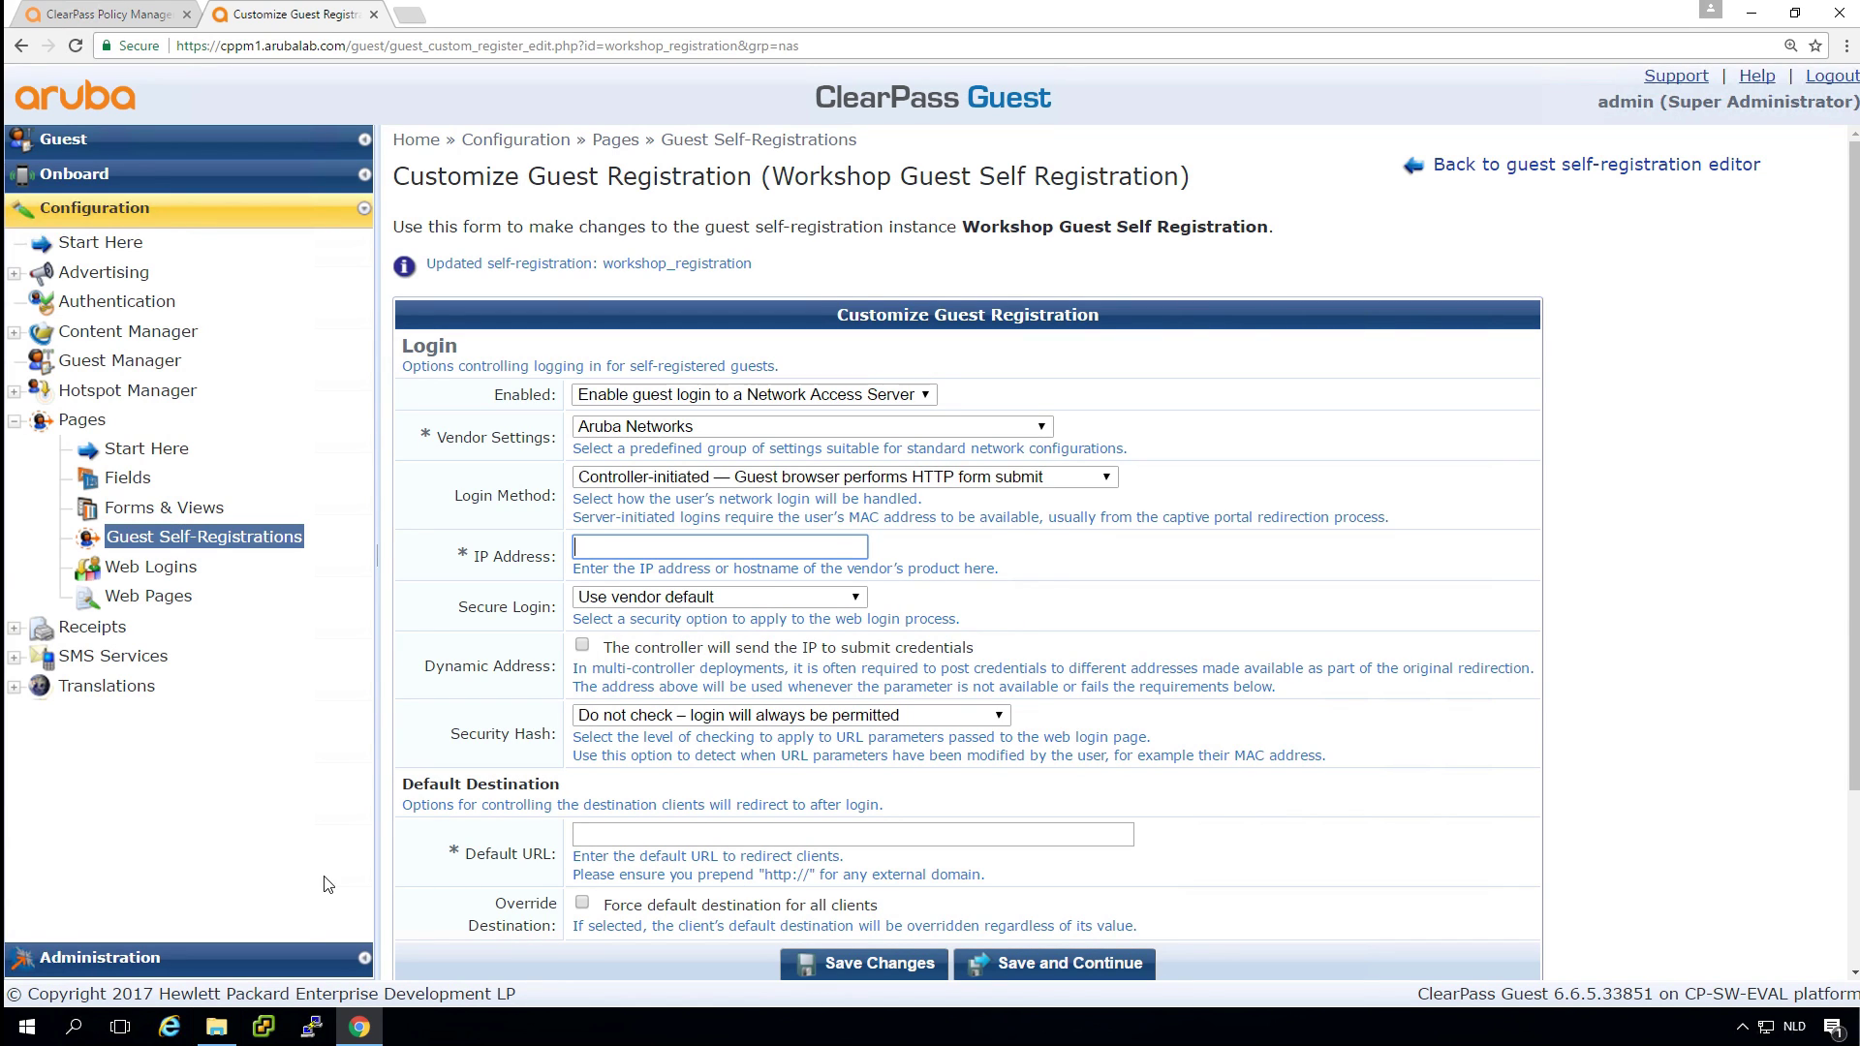
# Copy captiveportal-login.arubalab.com from the certificate file name into the login IP Address field.
pyautogui.click(211, 1028)
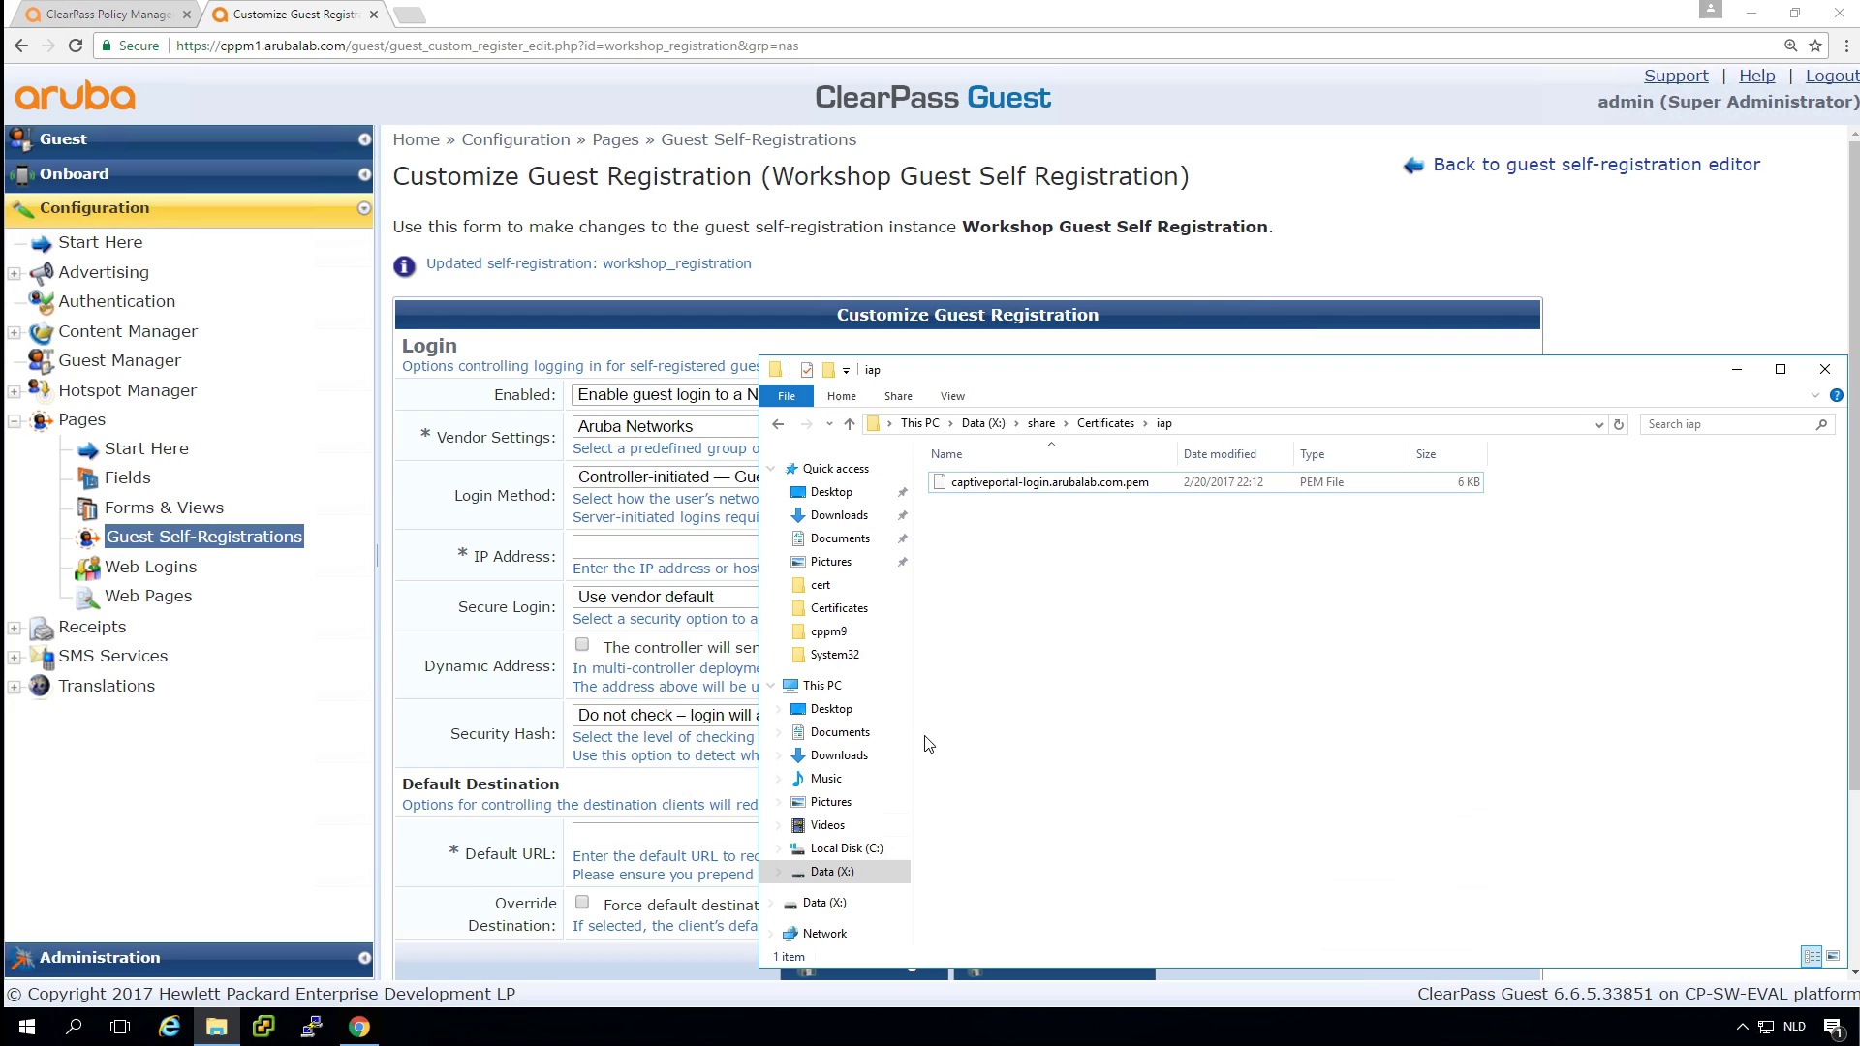
pyautogui.click(1007, 484)
pyautogui.click(1010, 489)
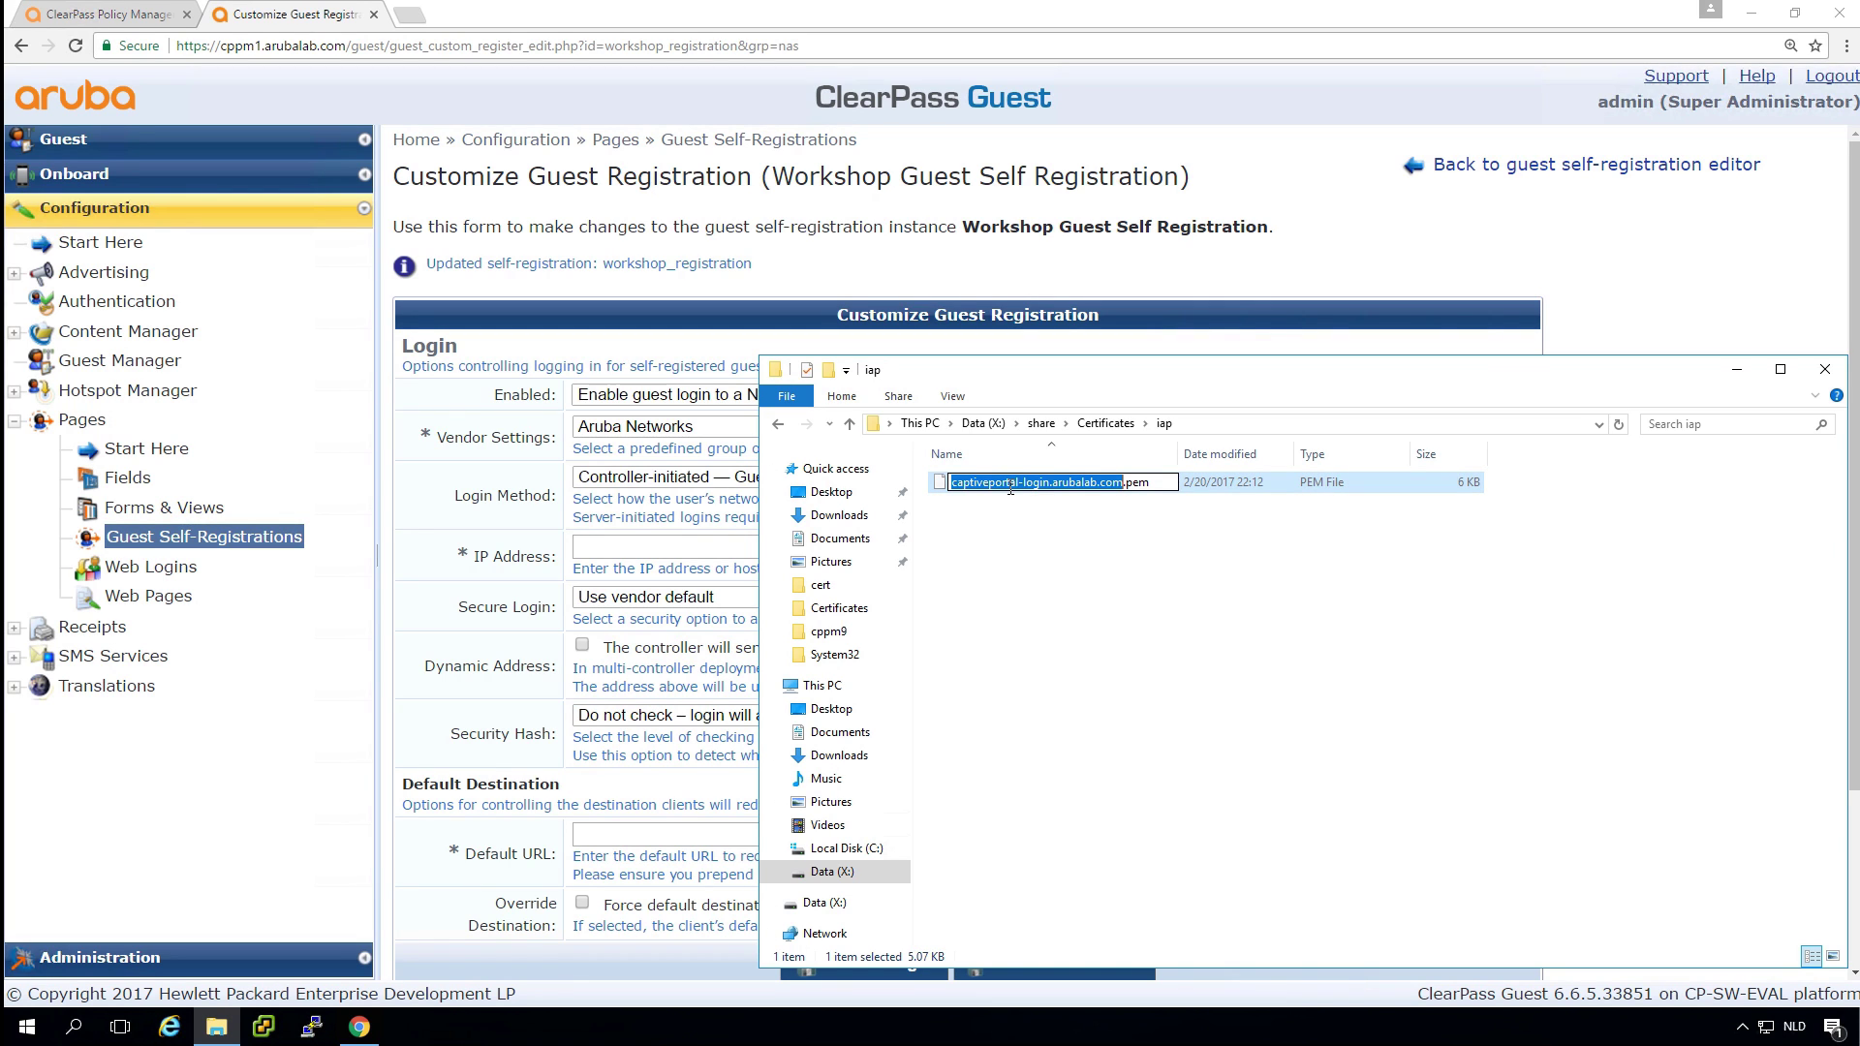
pyautogui.hotkey('ctrl', 'c')
pyautogui.click(604, 547)
pyautogui.hotkey('ctrl', 'v')
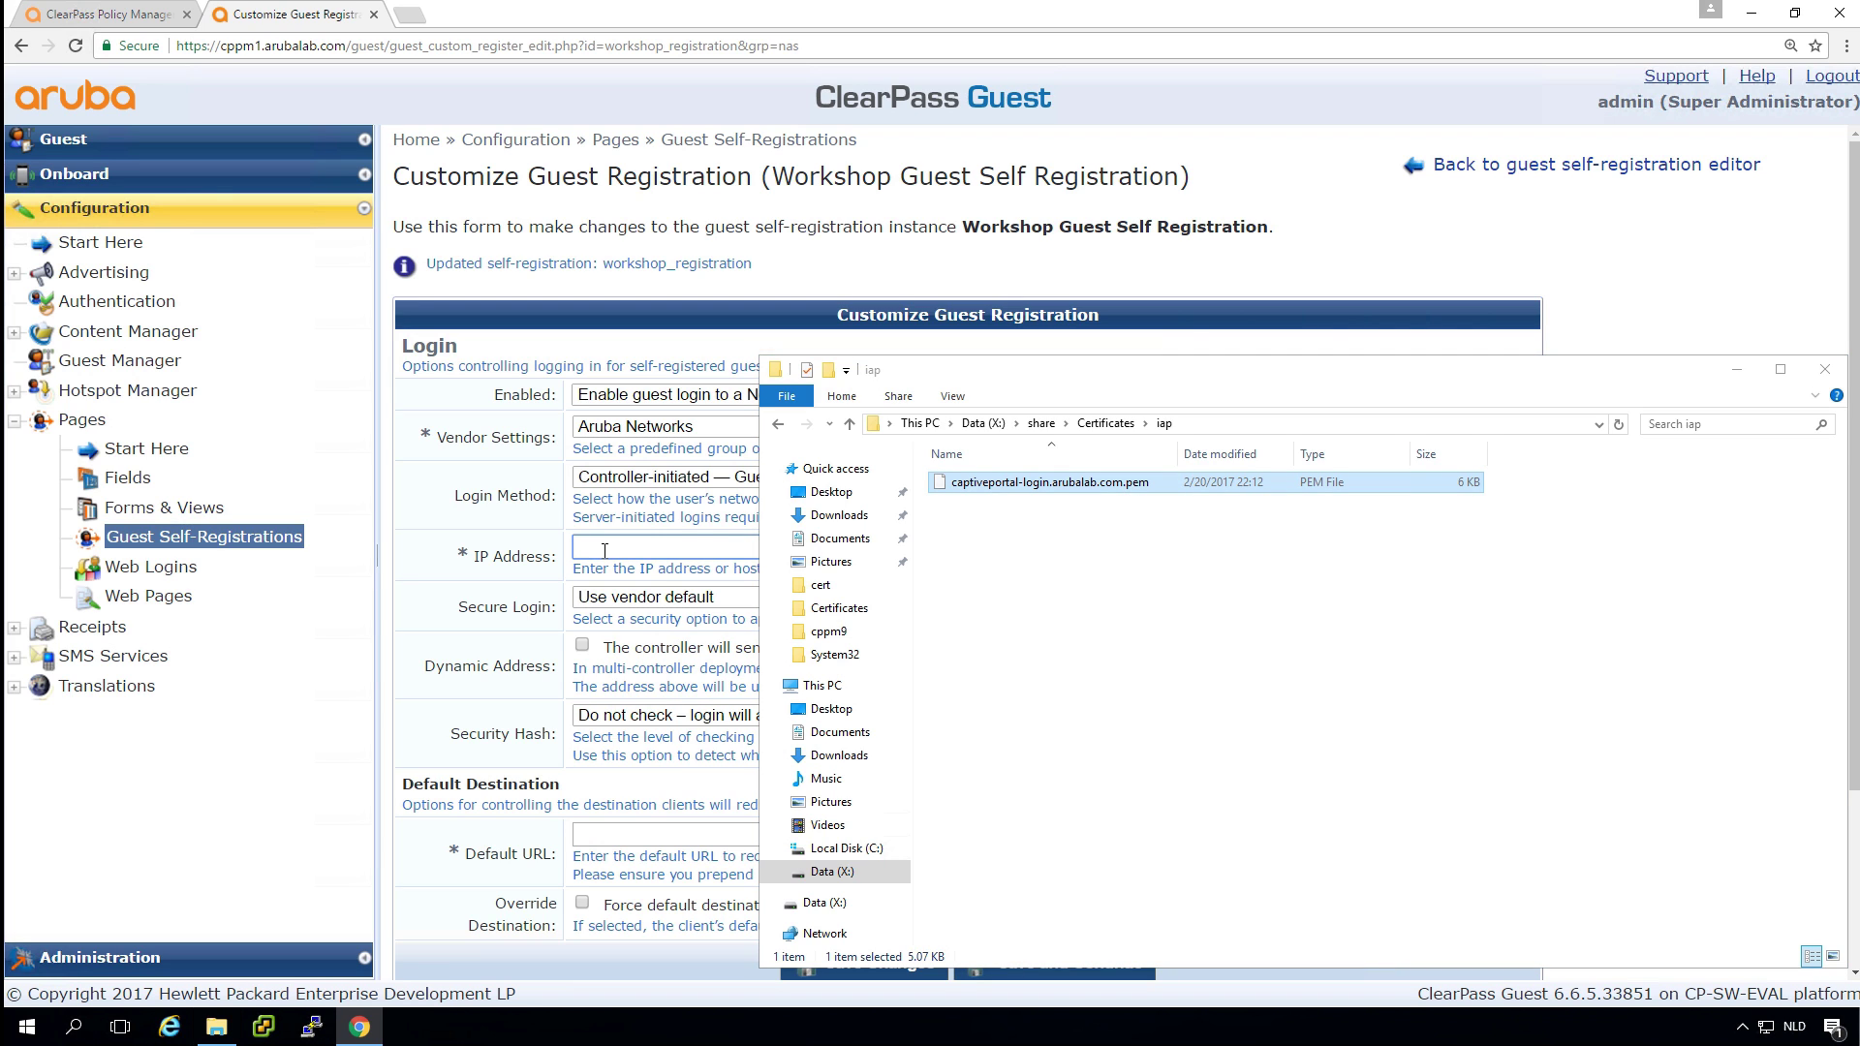
pyautogui.doubleClick(428, 568)
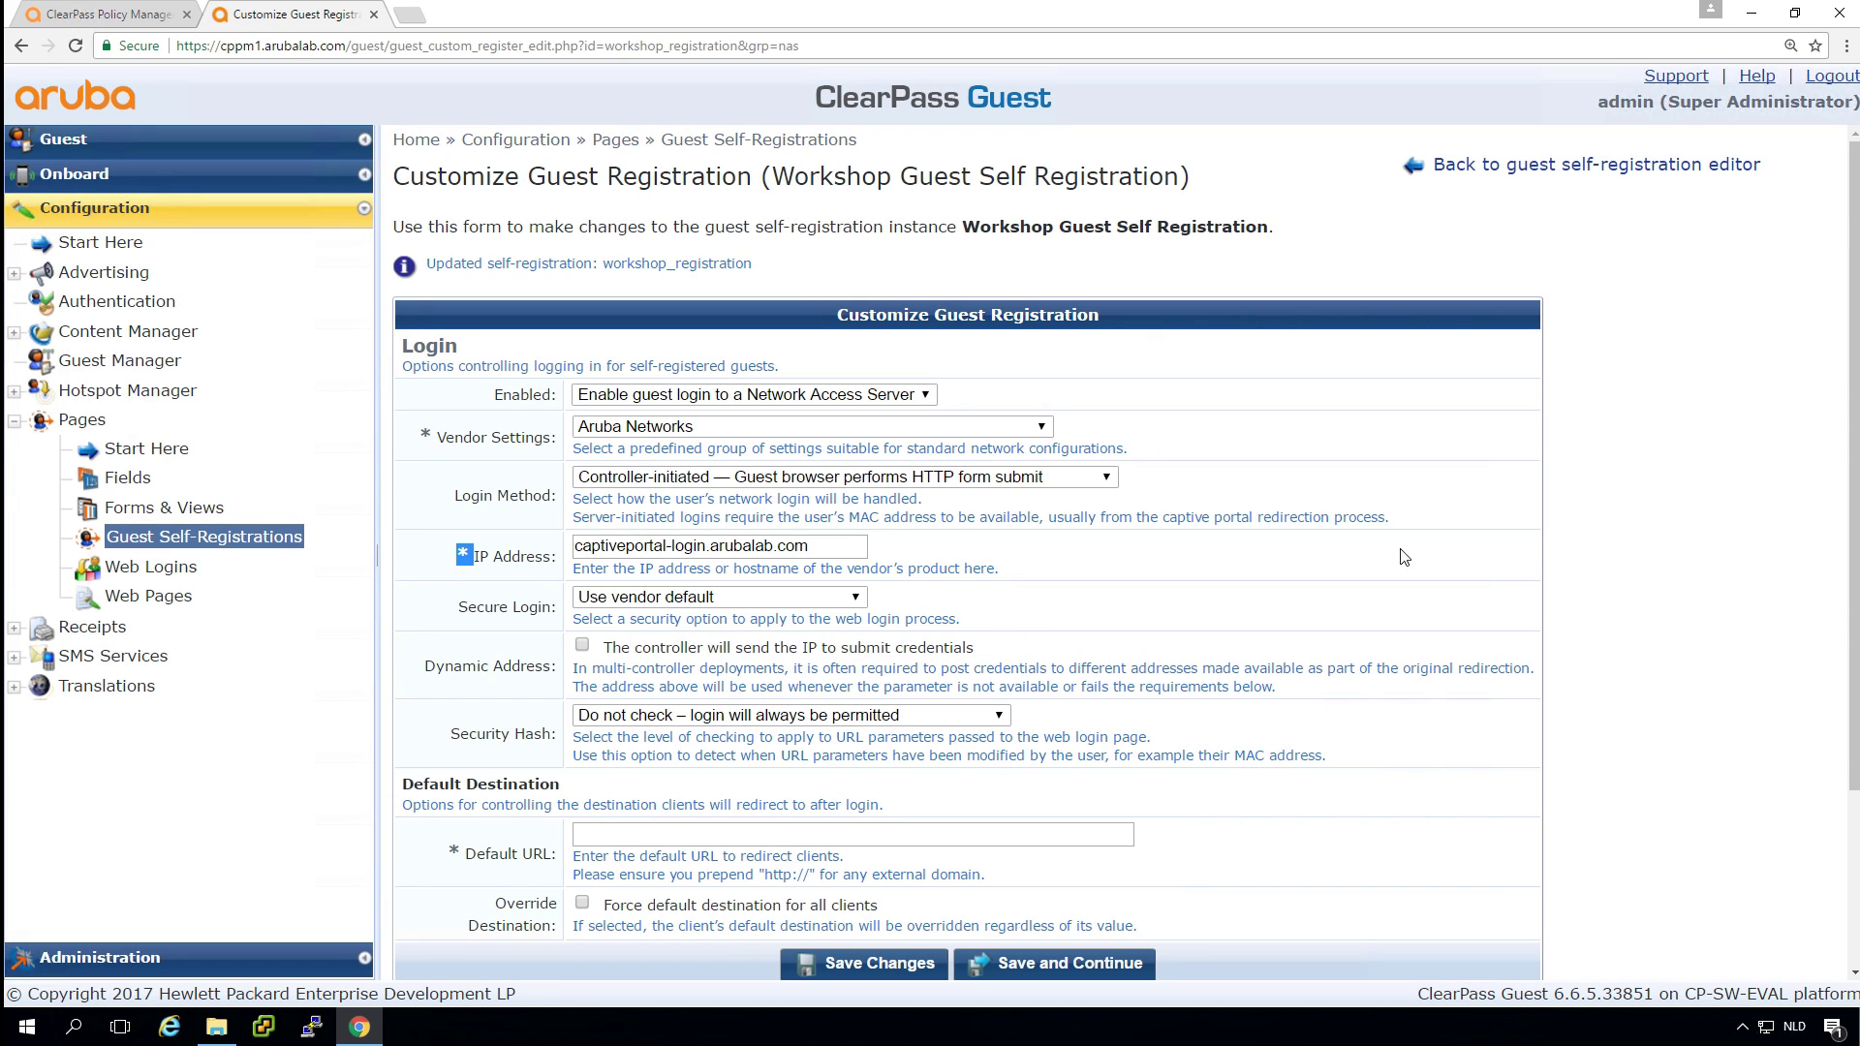
pyautogui.click(1604, 618)
pyautogui.scroll(-3, 1549, 760)
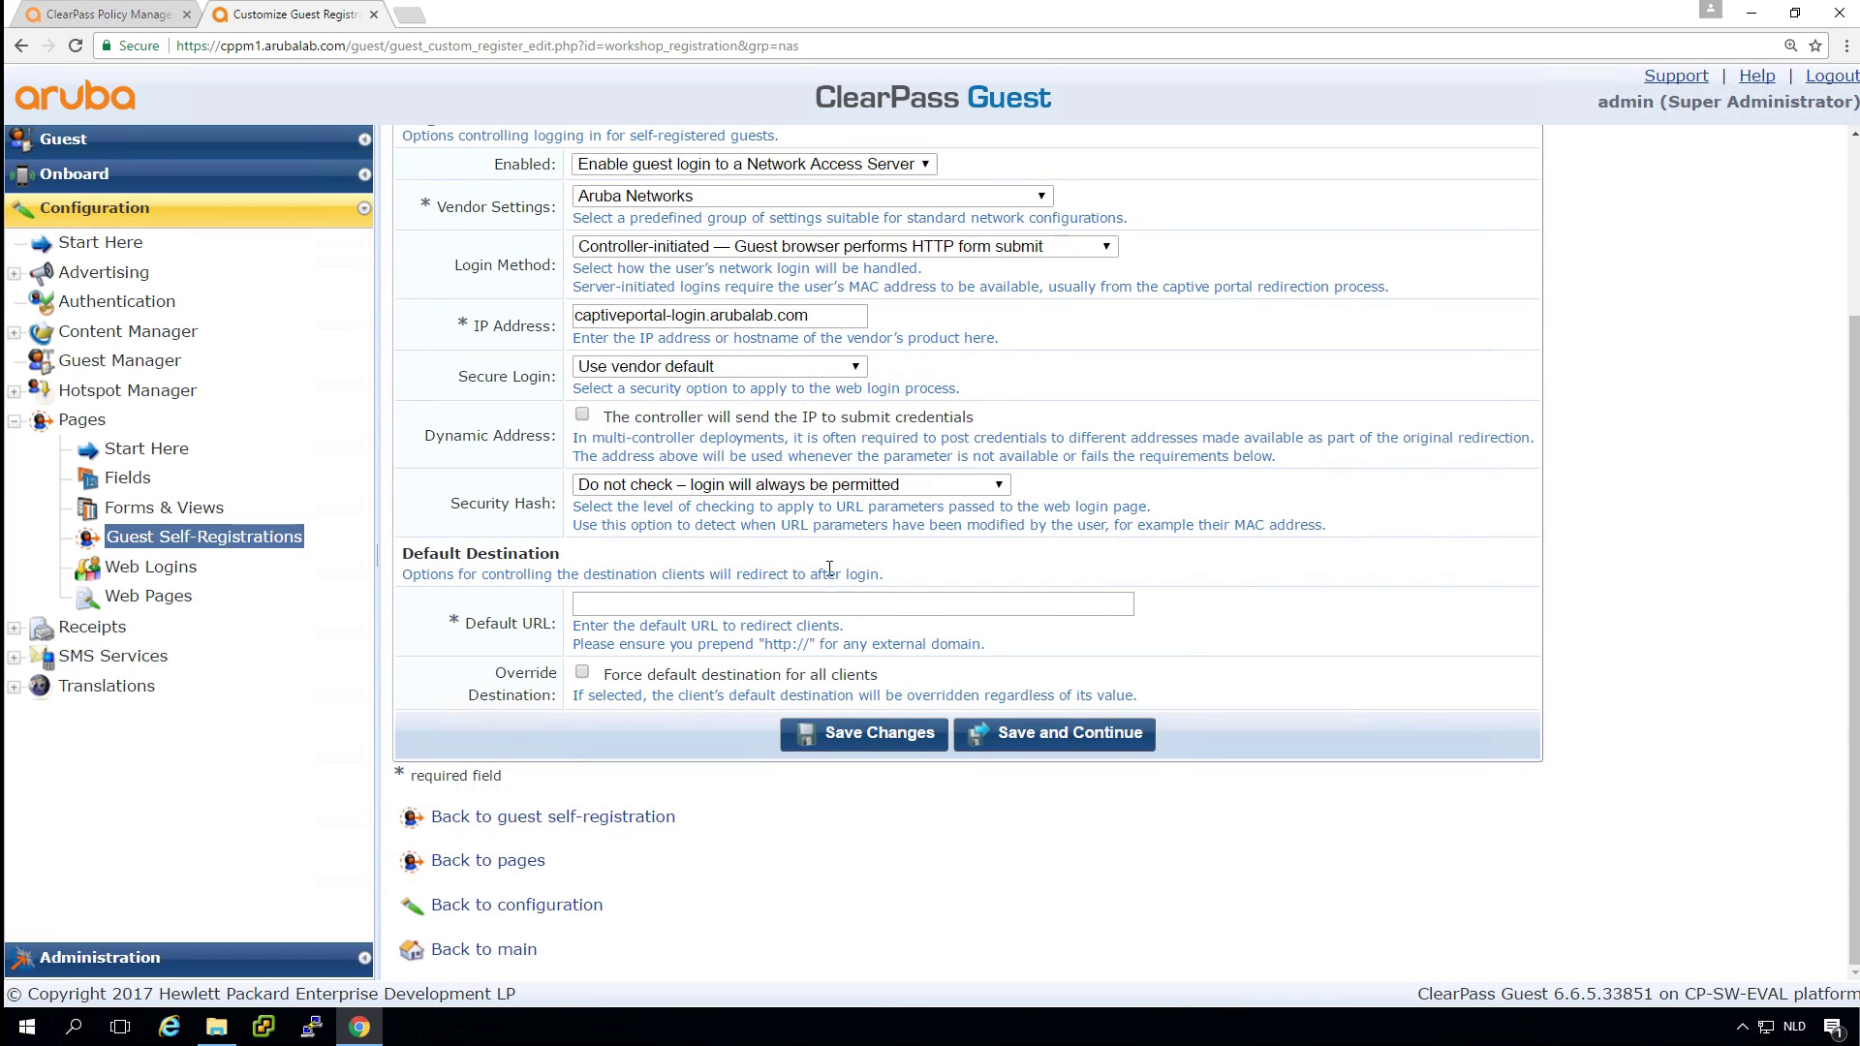
pyautogui.click(688, 604)
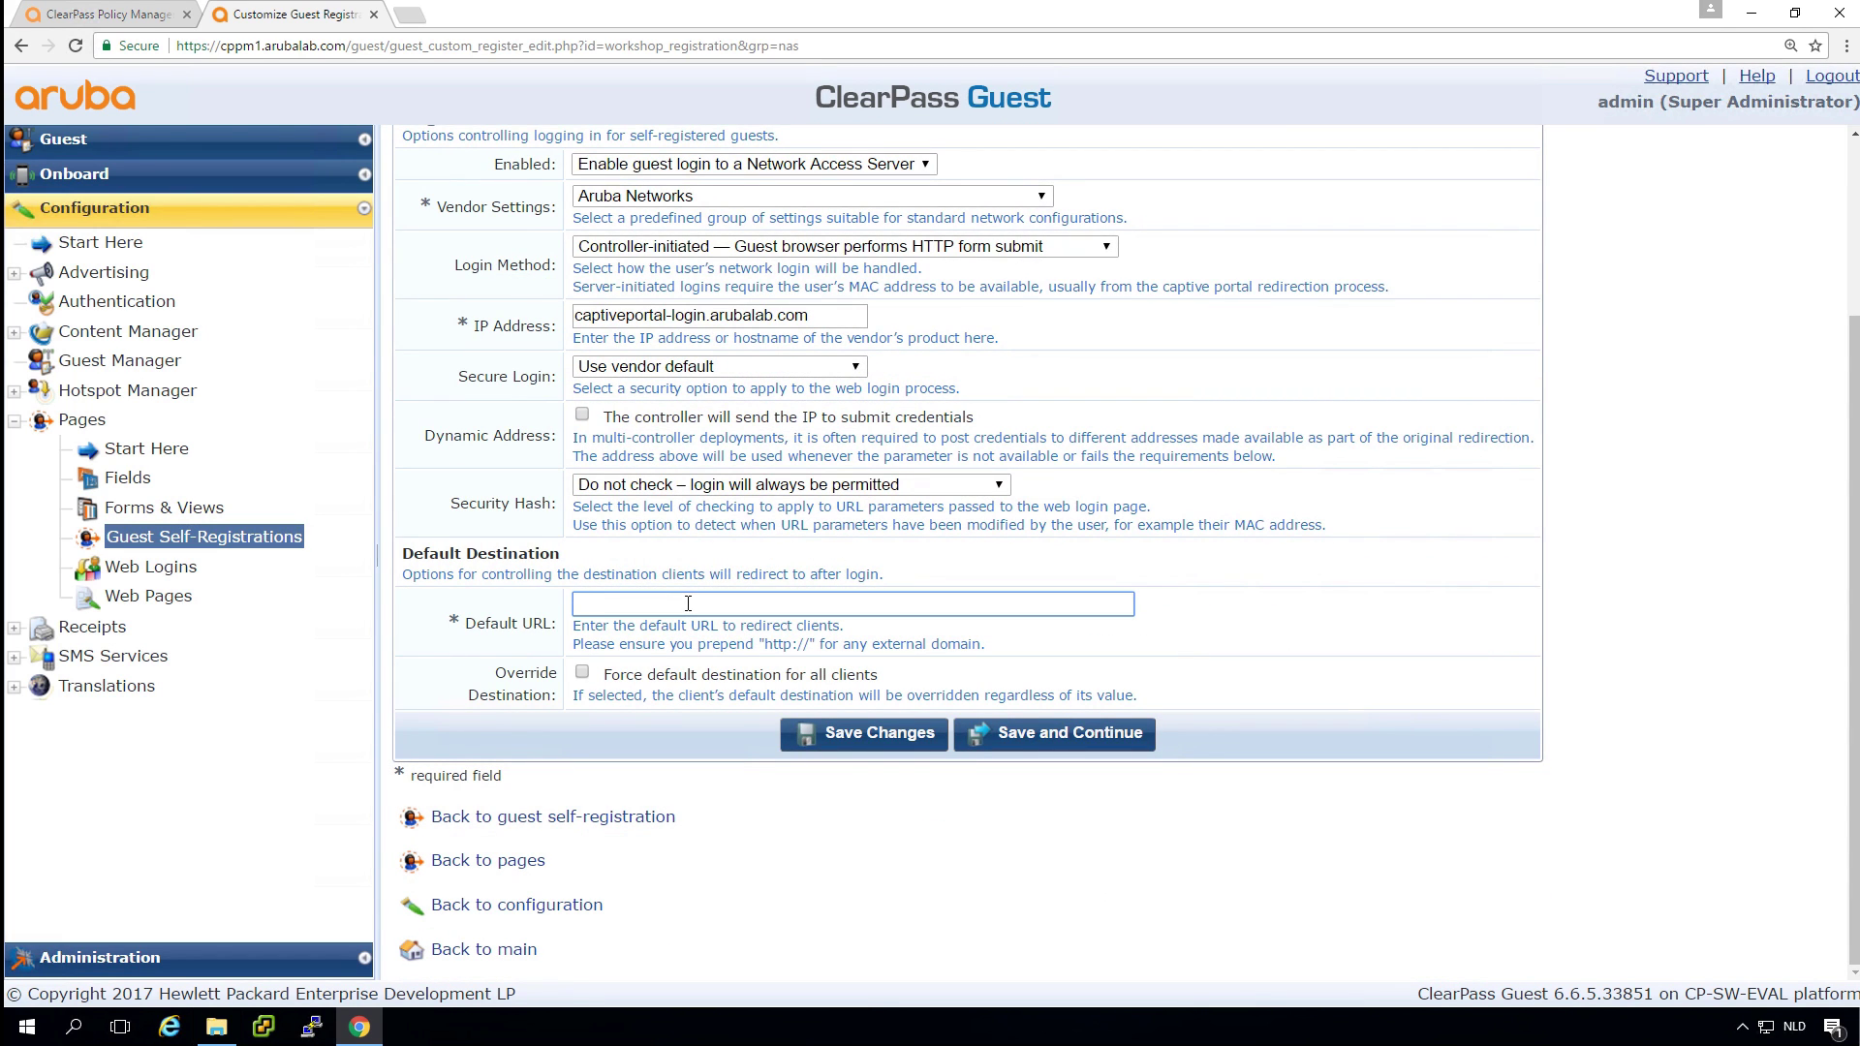
pyautogui.write('http://')
pyautogui.press('BackSpace')
pyautogui.write('/www.arubanetworks.com/')
# Save the login settings, the NAS login form and the Self-Service Portal settings as they are.
pyautogui.click(1021, 735)
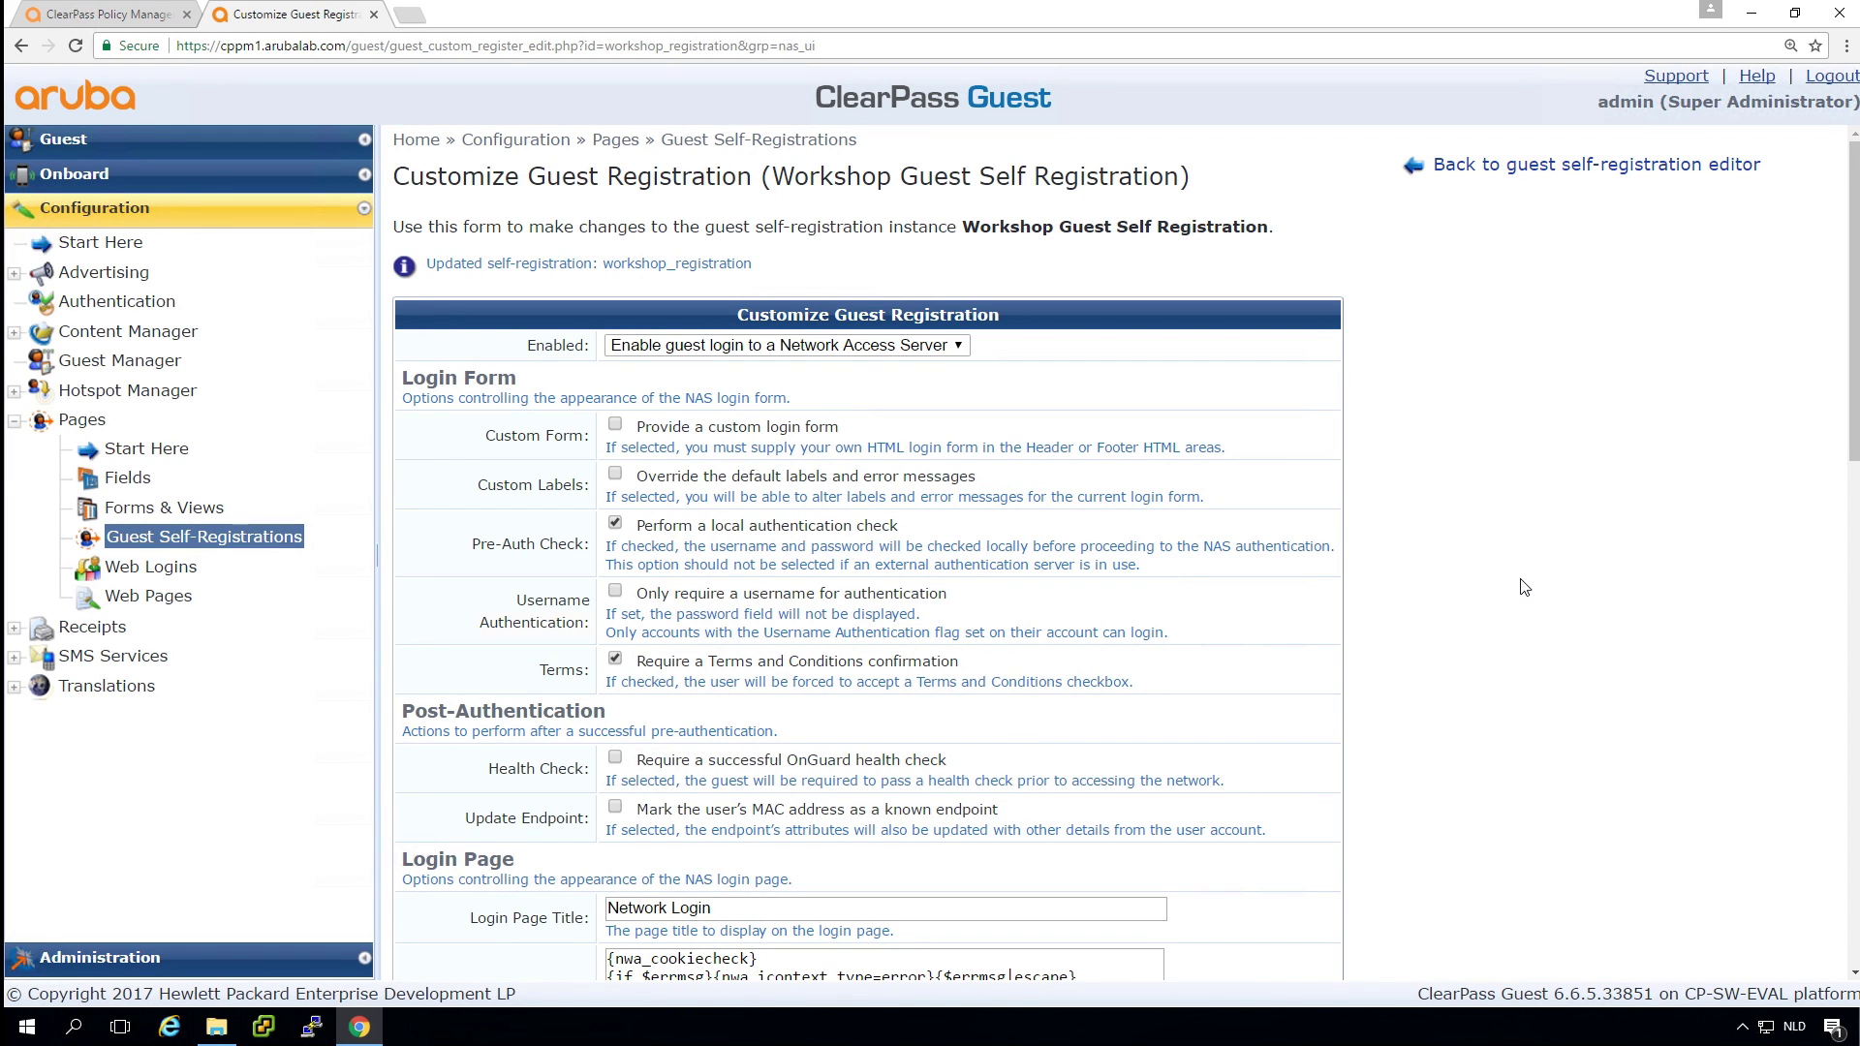
pyautogui.scroll(-5, 1523, 587)
pyautogui.scroll(-6, 1524, 590)
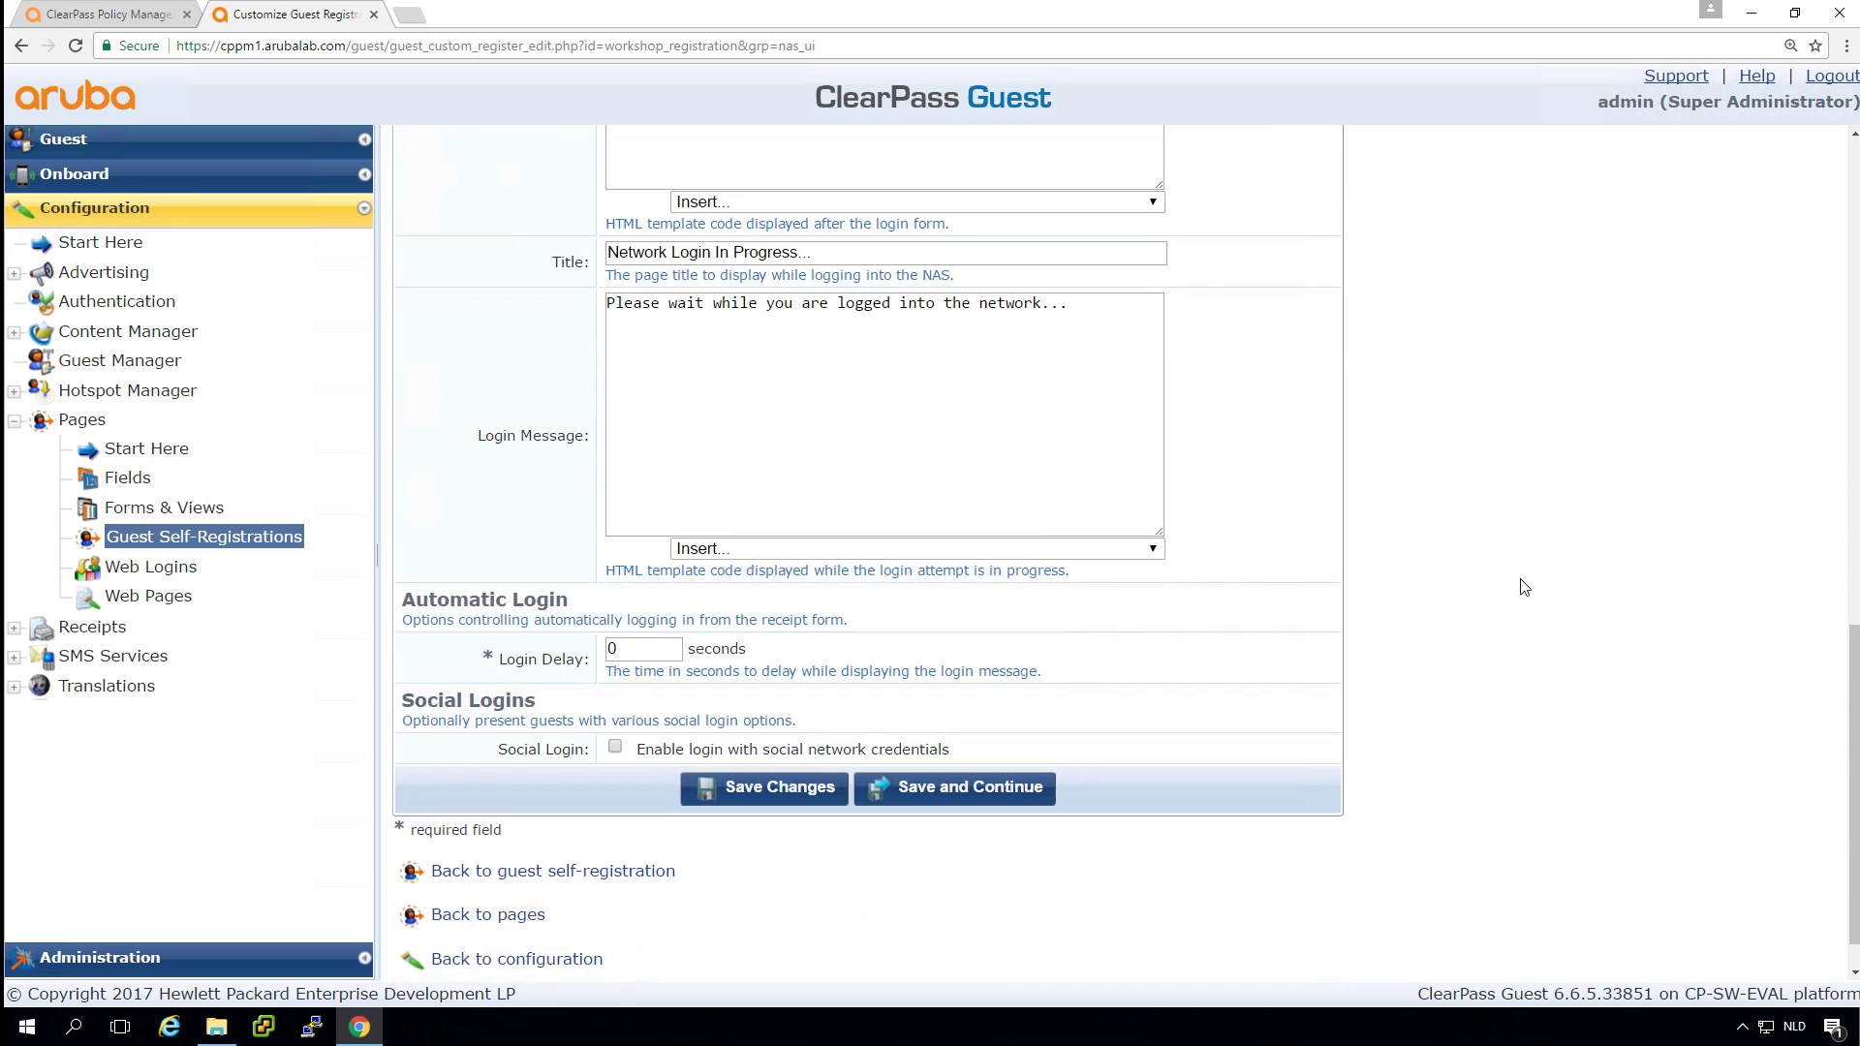
pyautogui.click(955, 787)
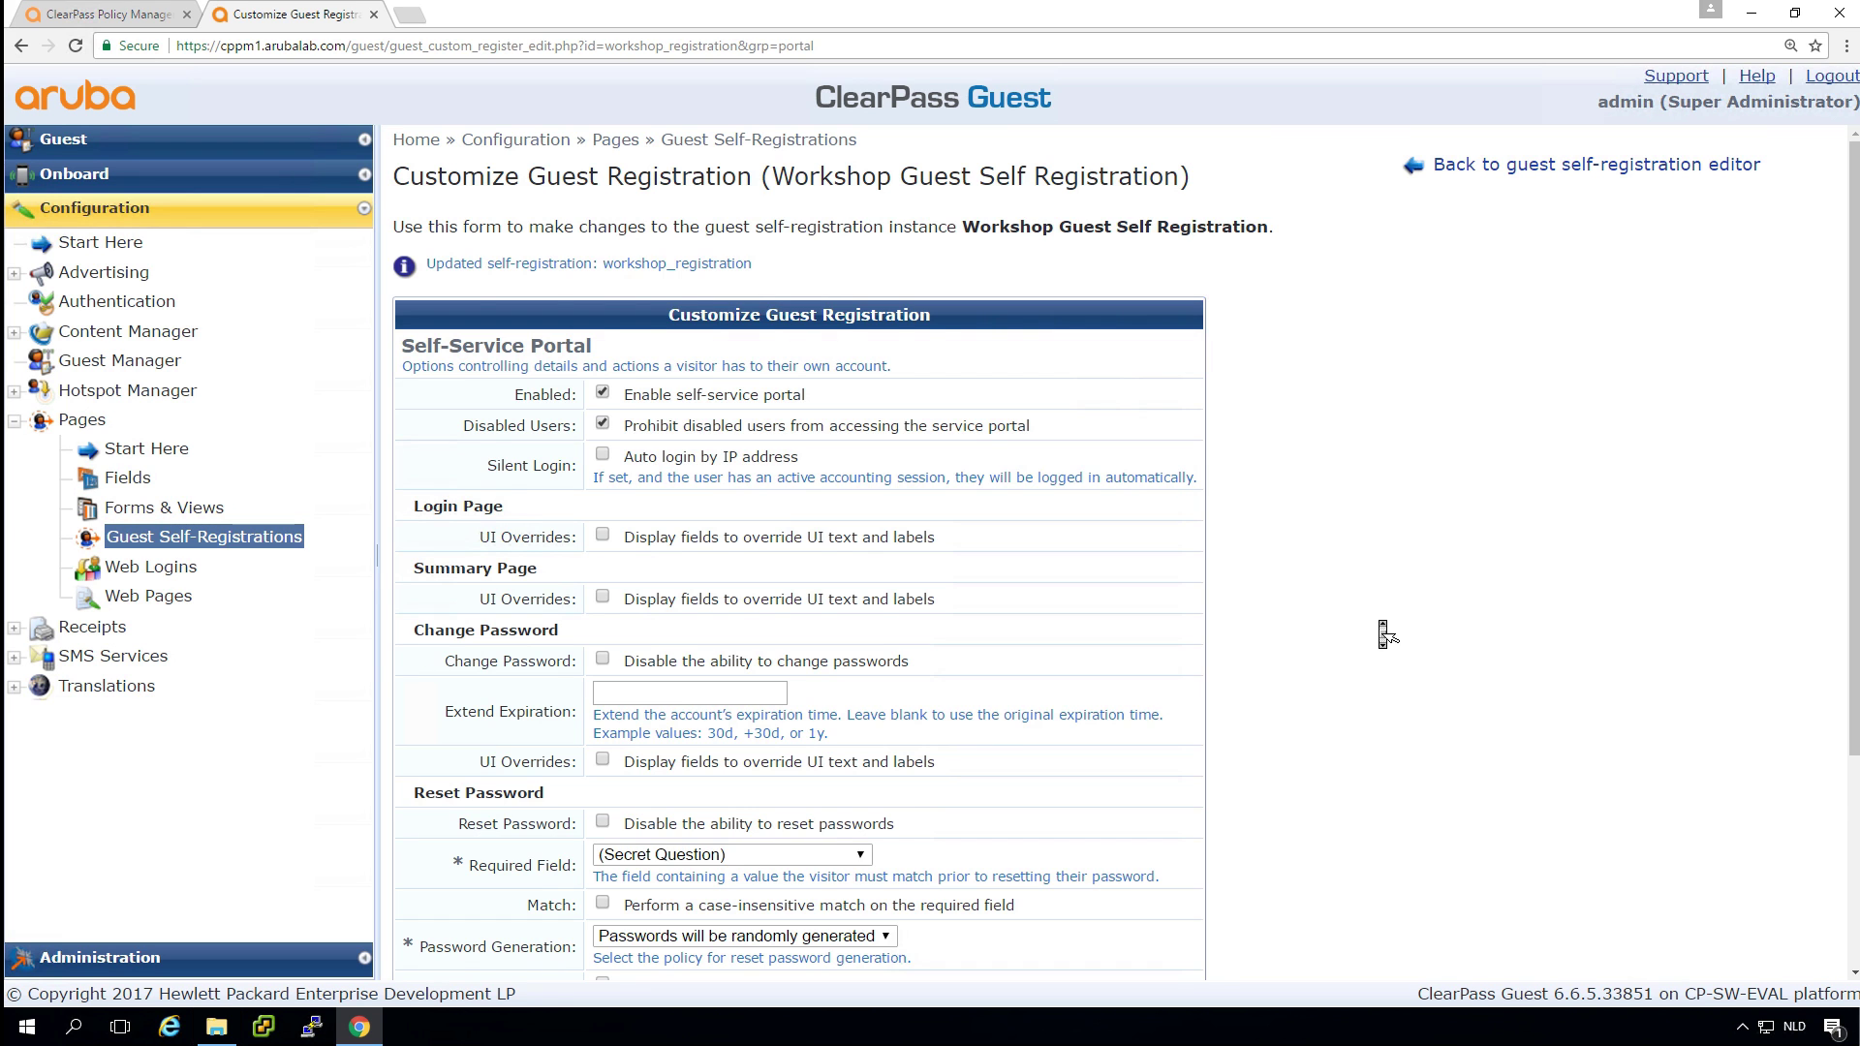
pyautogui.scroll(-3, 1272, 689)
pyautogui.click(915, 736)
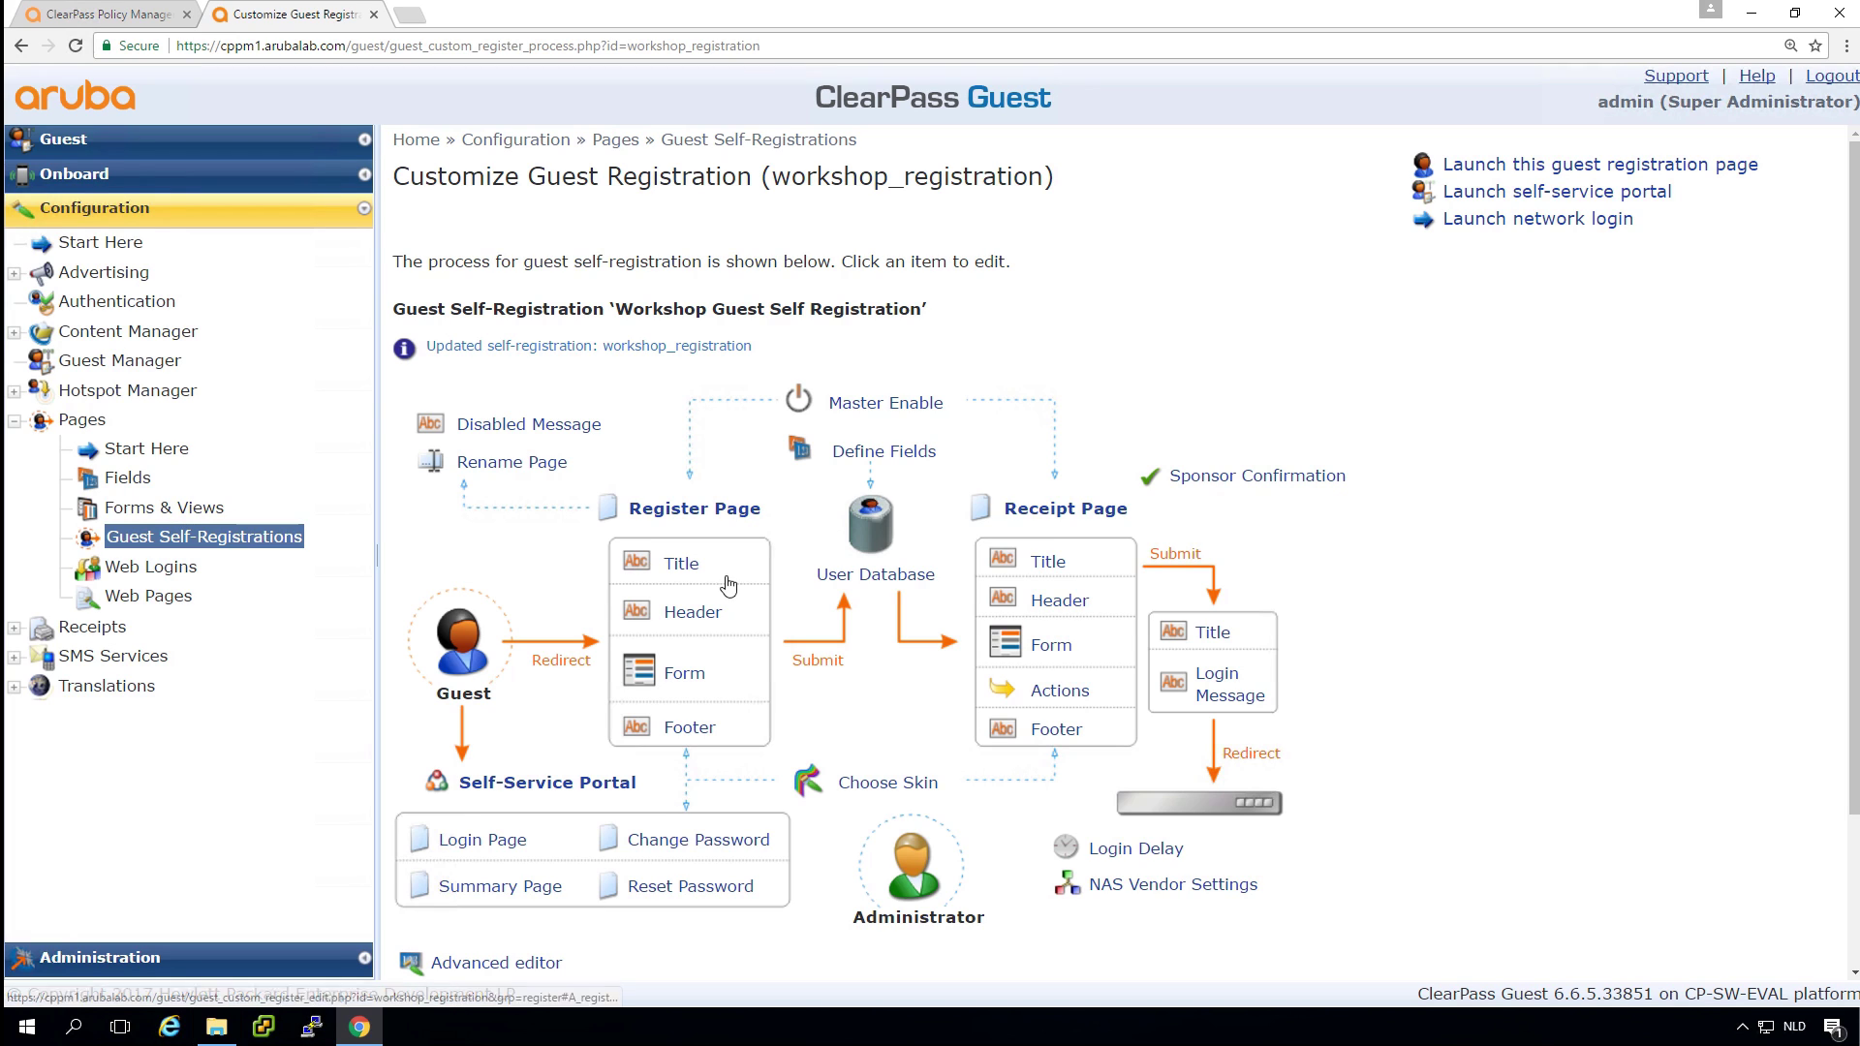
# Enable the visitor_phone field on the register form and return to the self-registration overview.
pyautogui.click(691, 681)
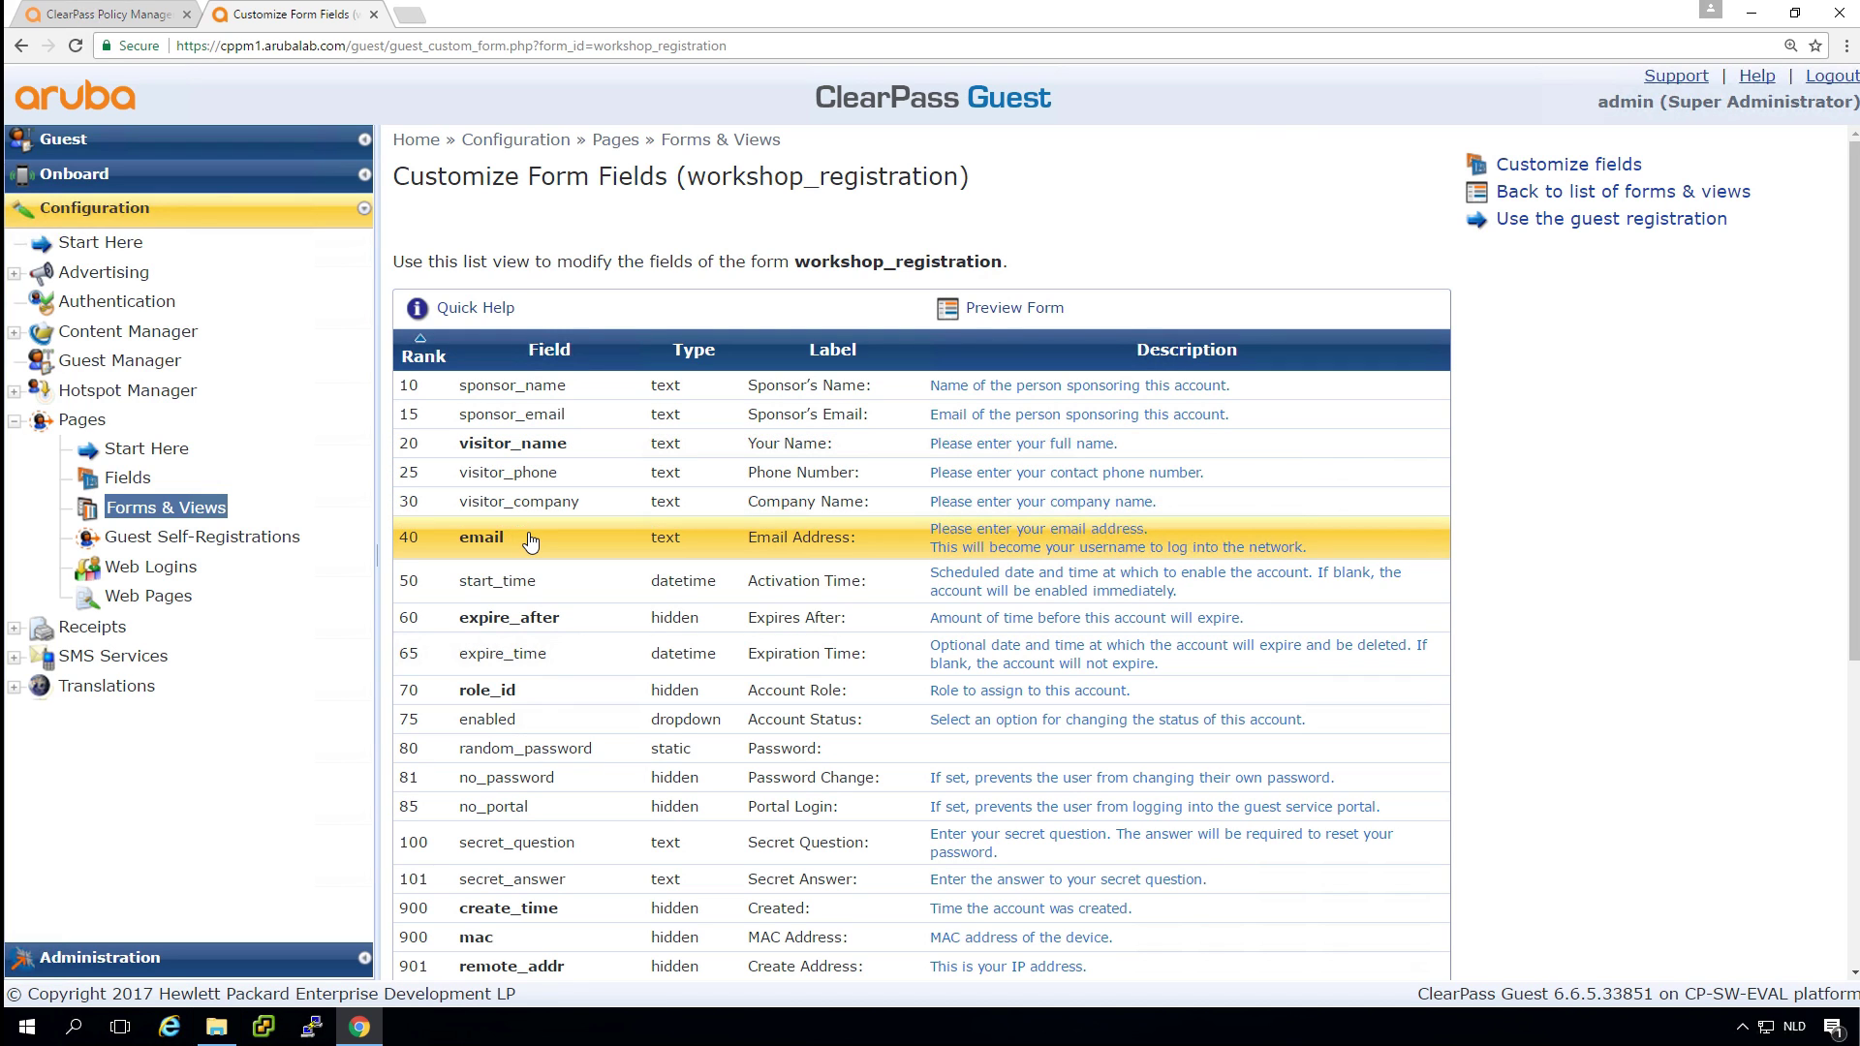
pyautogui.click(533, 474)
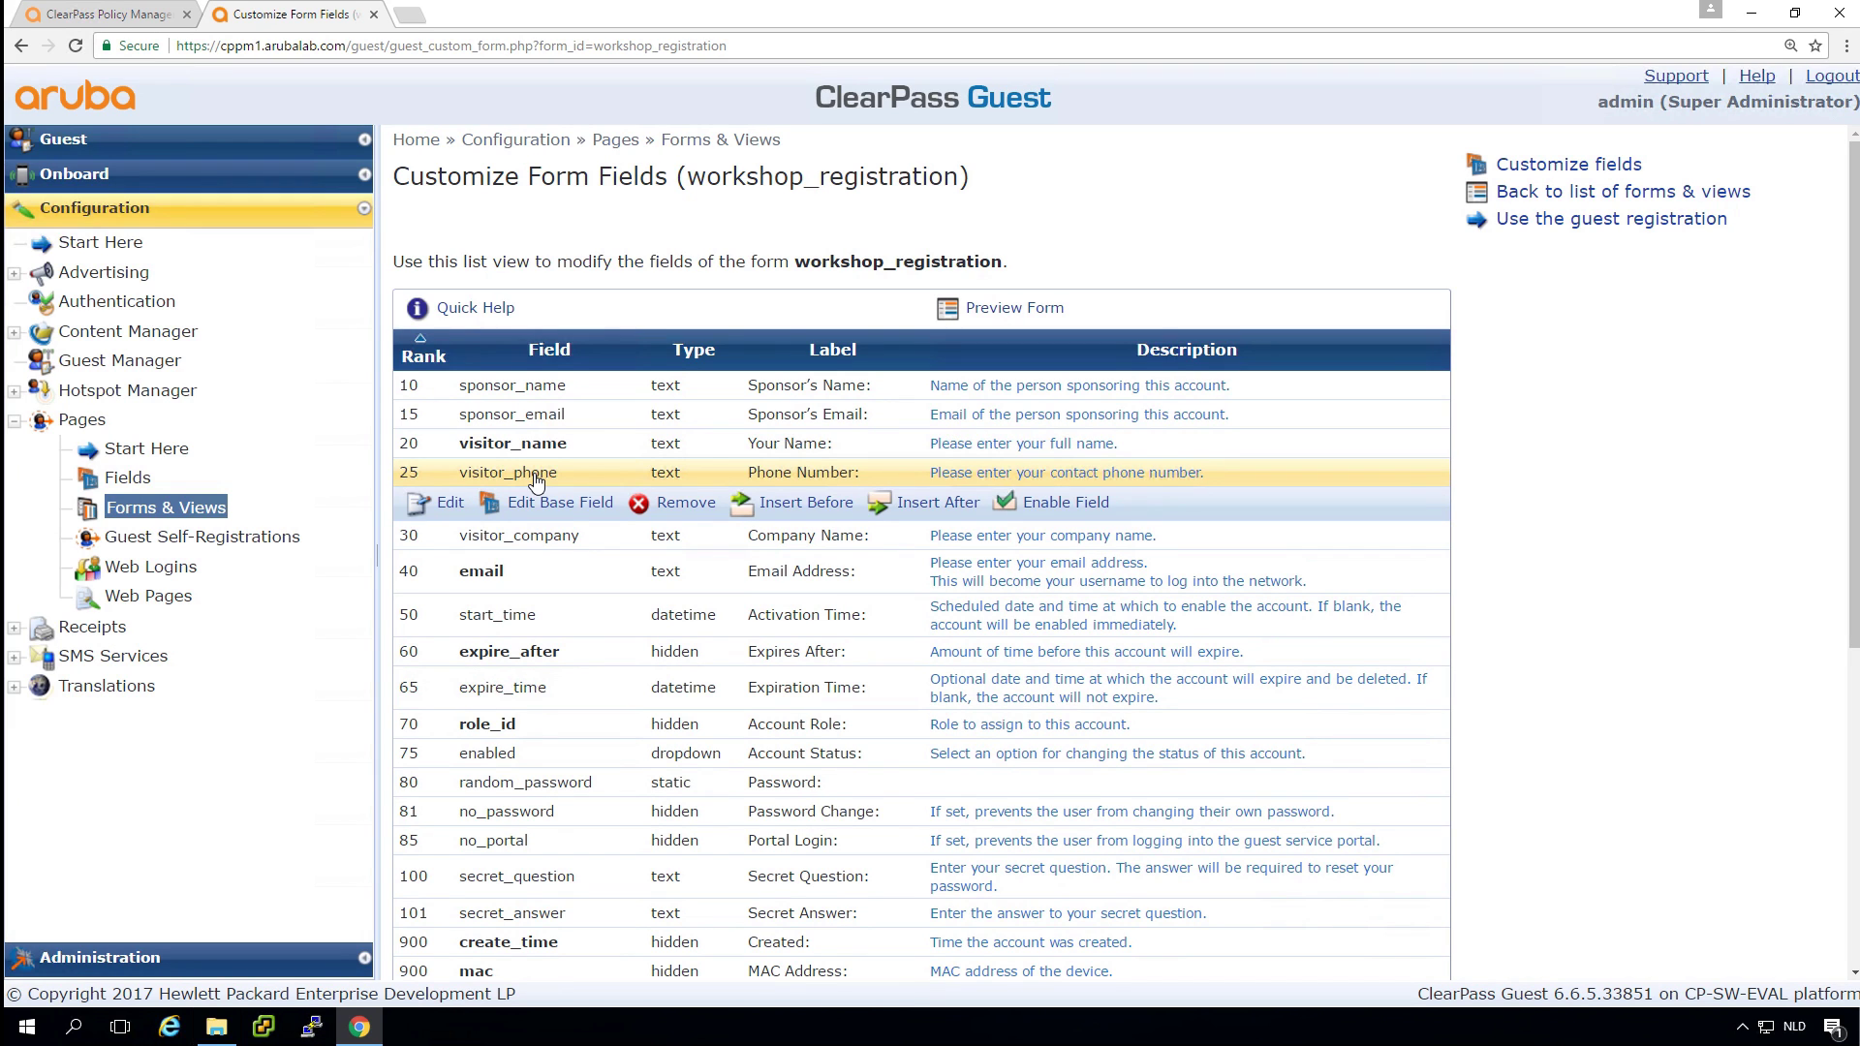
pyautogui.click(1054, 505)
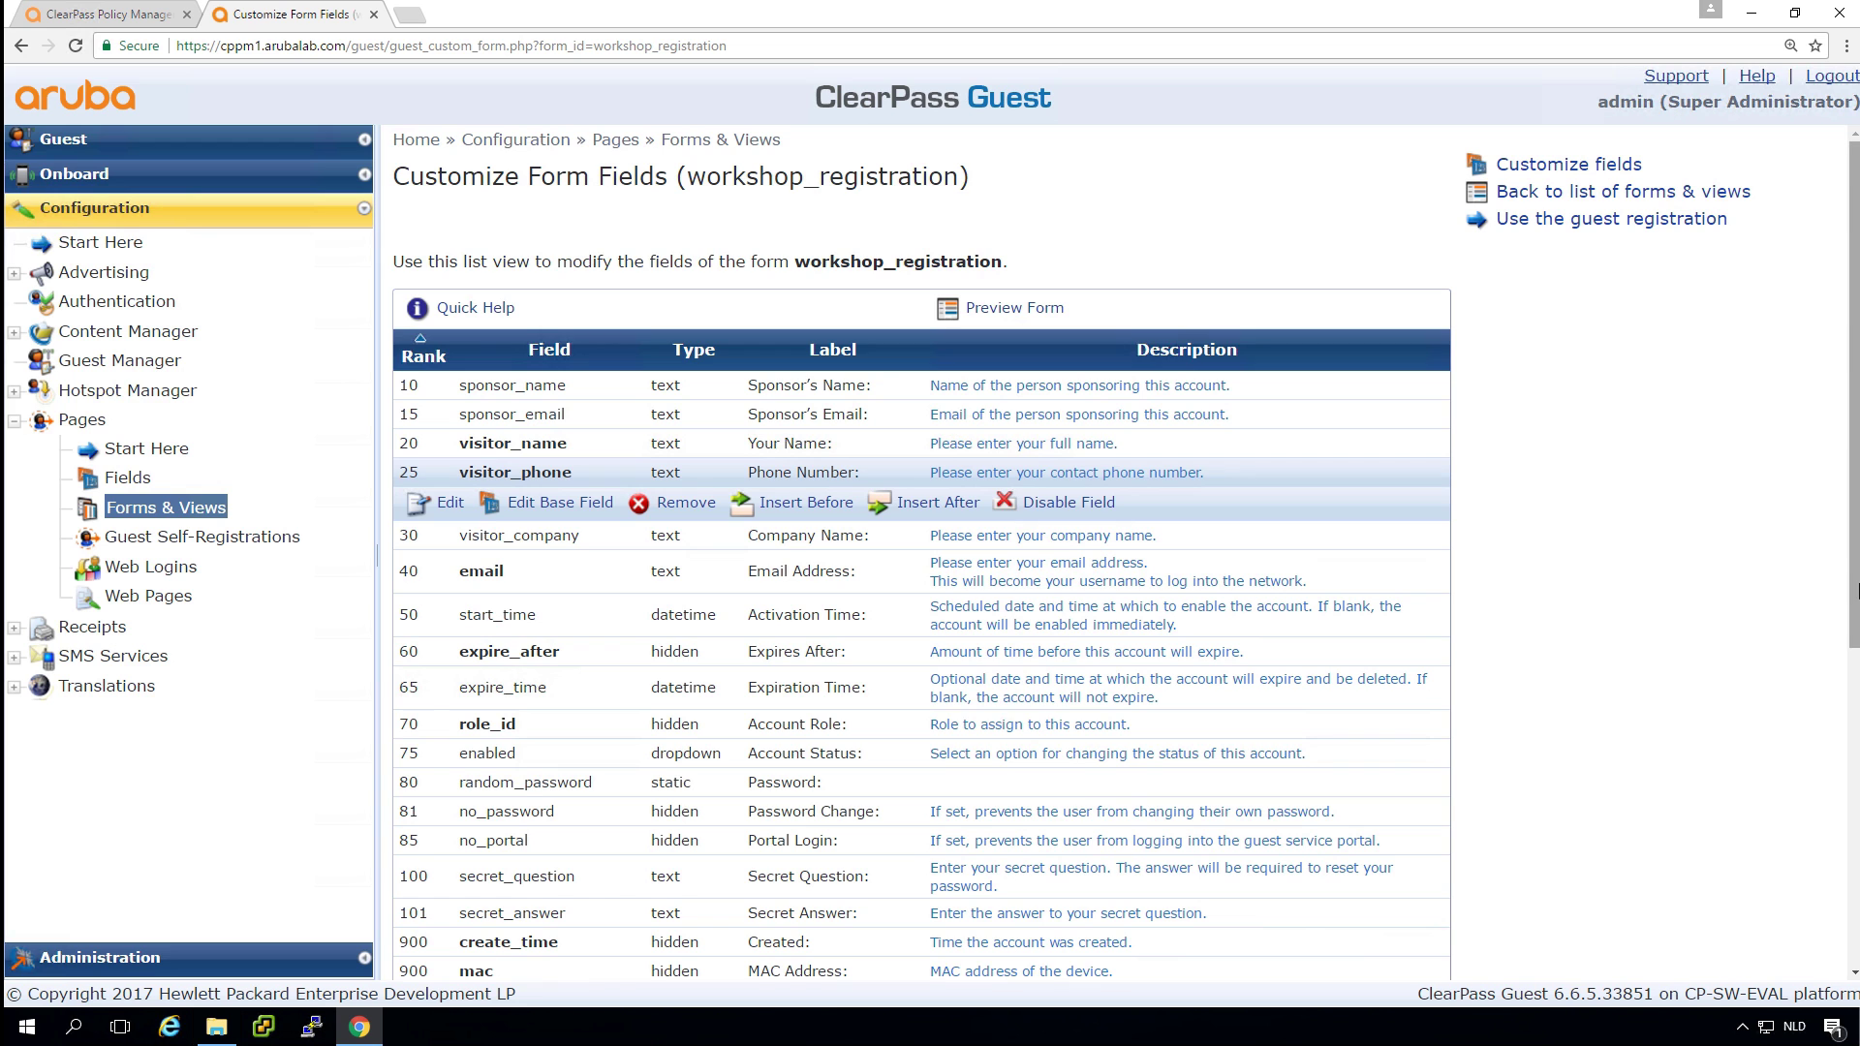
pyautogui.moveTo(1854, 591); pyautogui.dragTo(1808, 914)
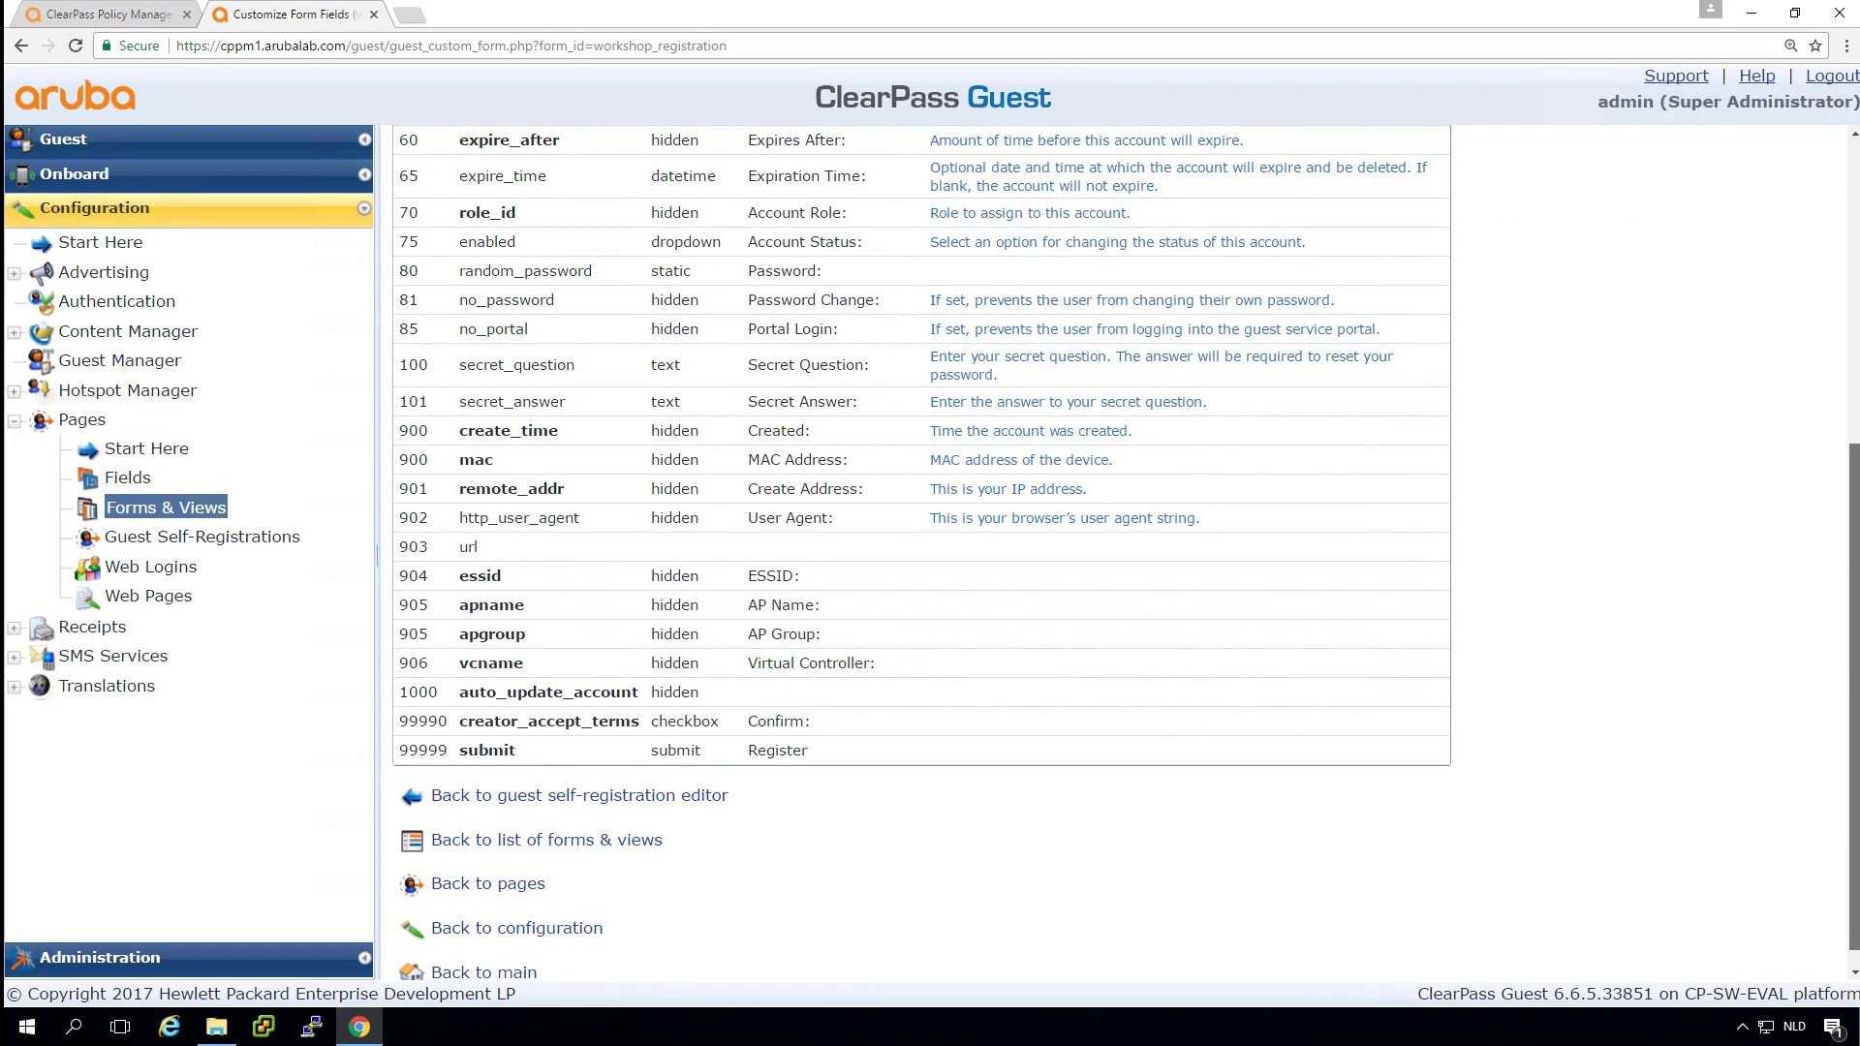
pyautogui.scroll(-1, 1853, 825)
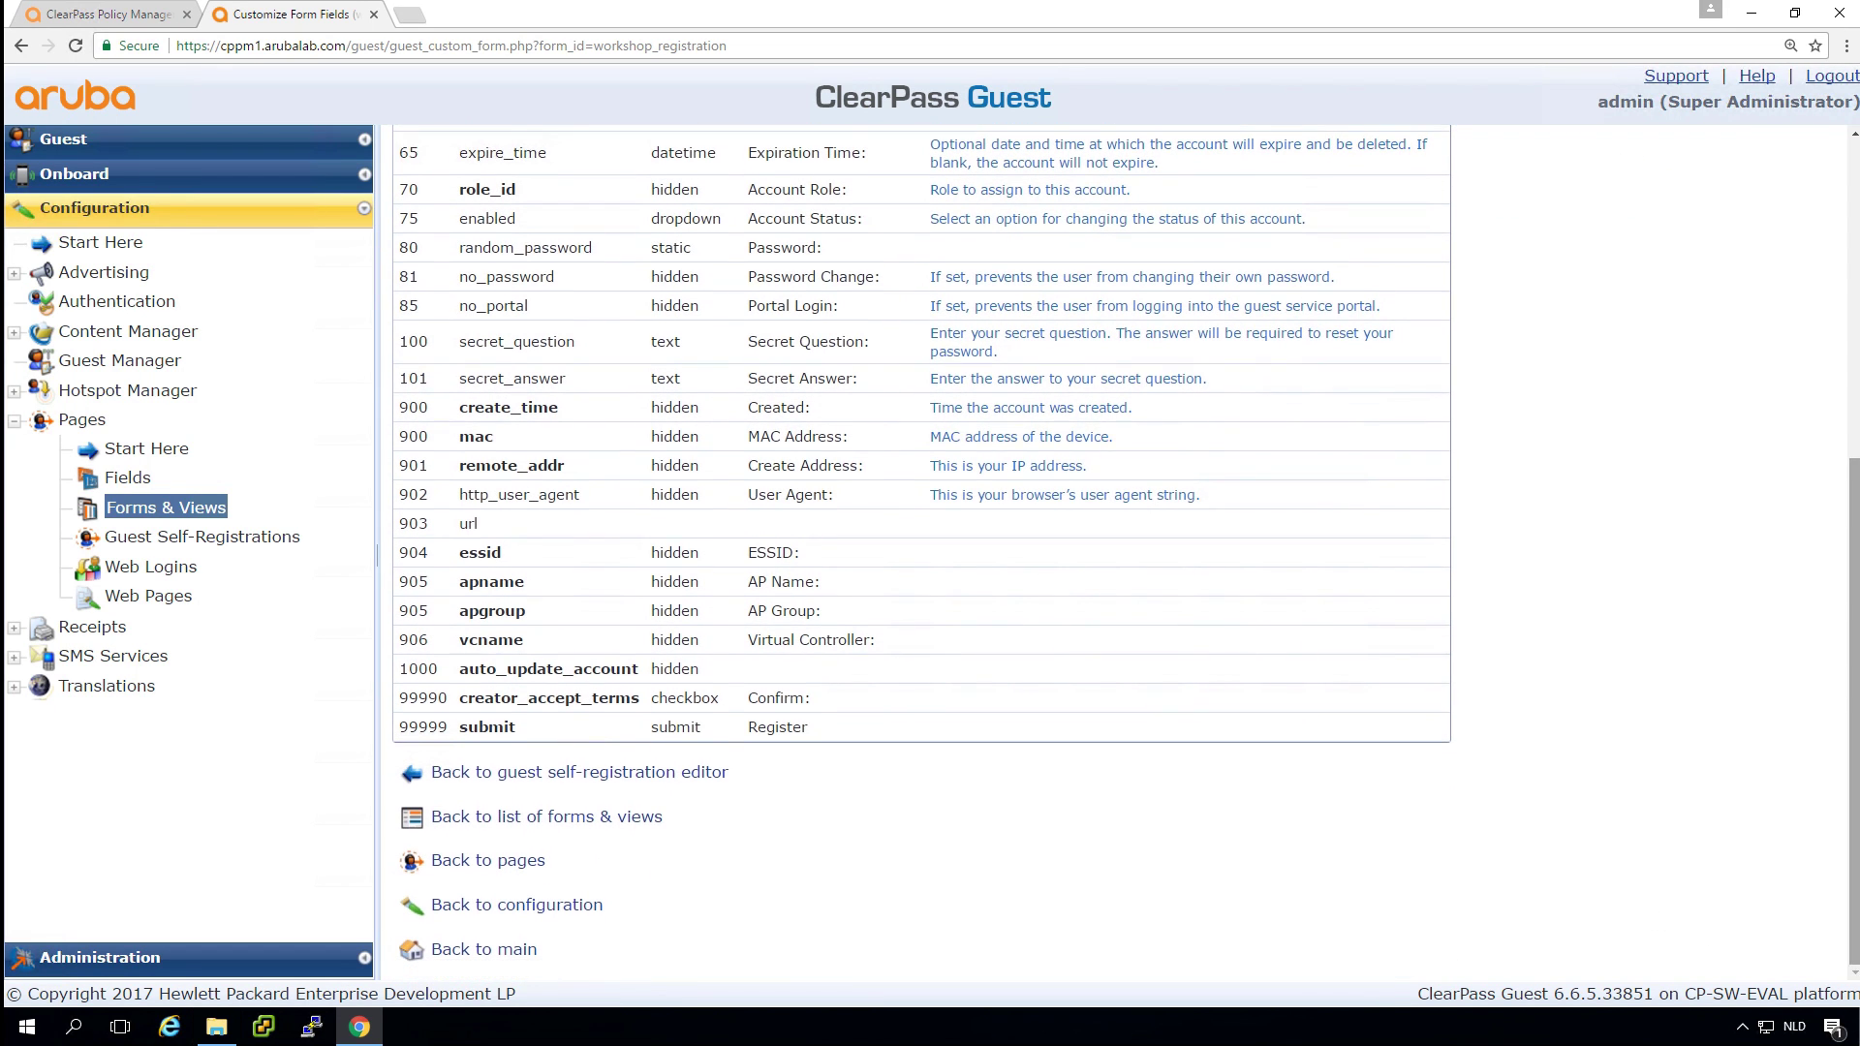
pyautogui.click(614, 773)
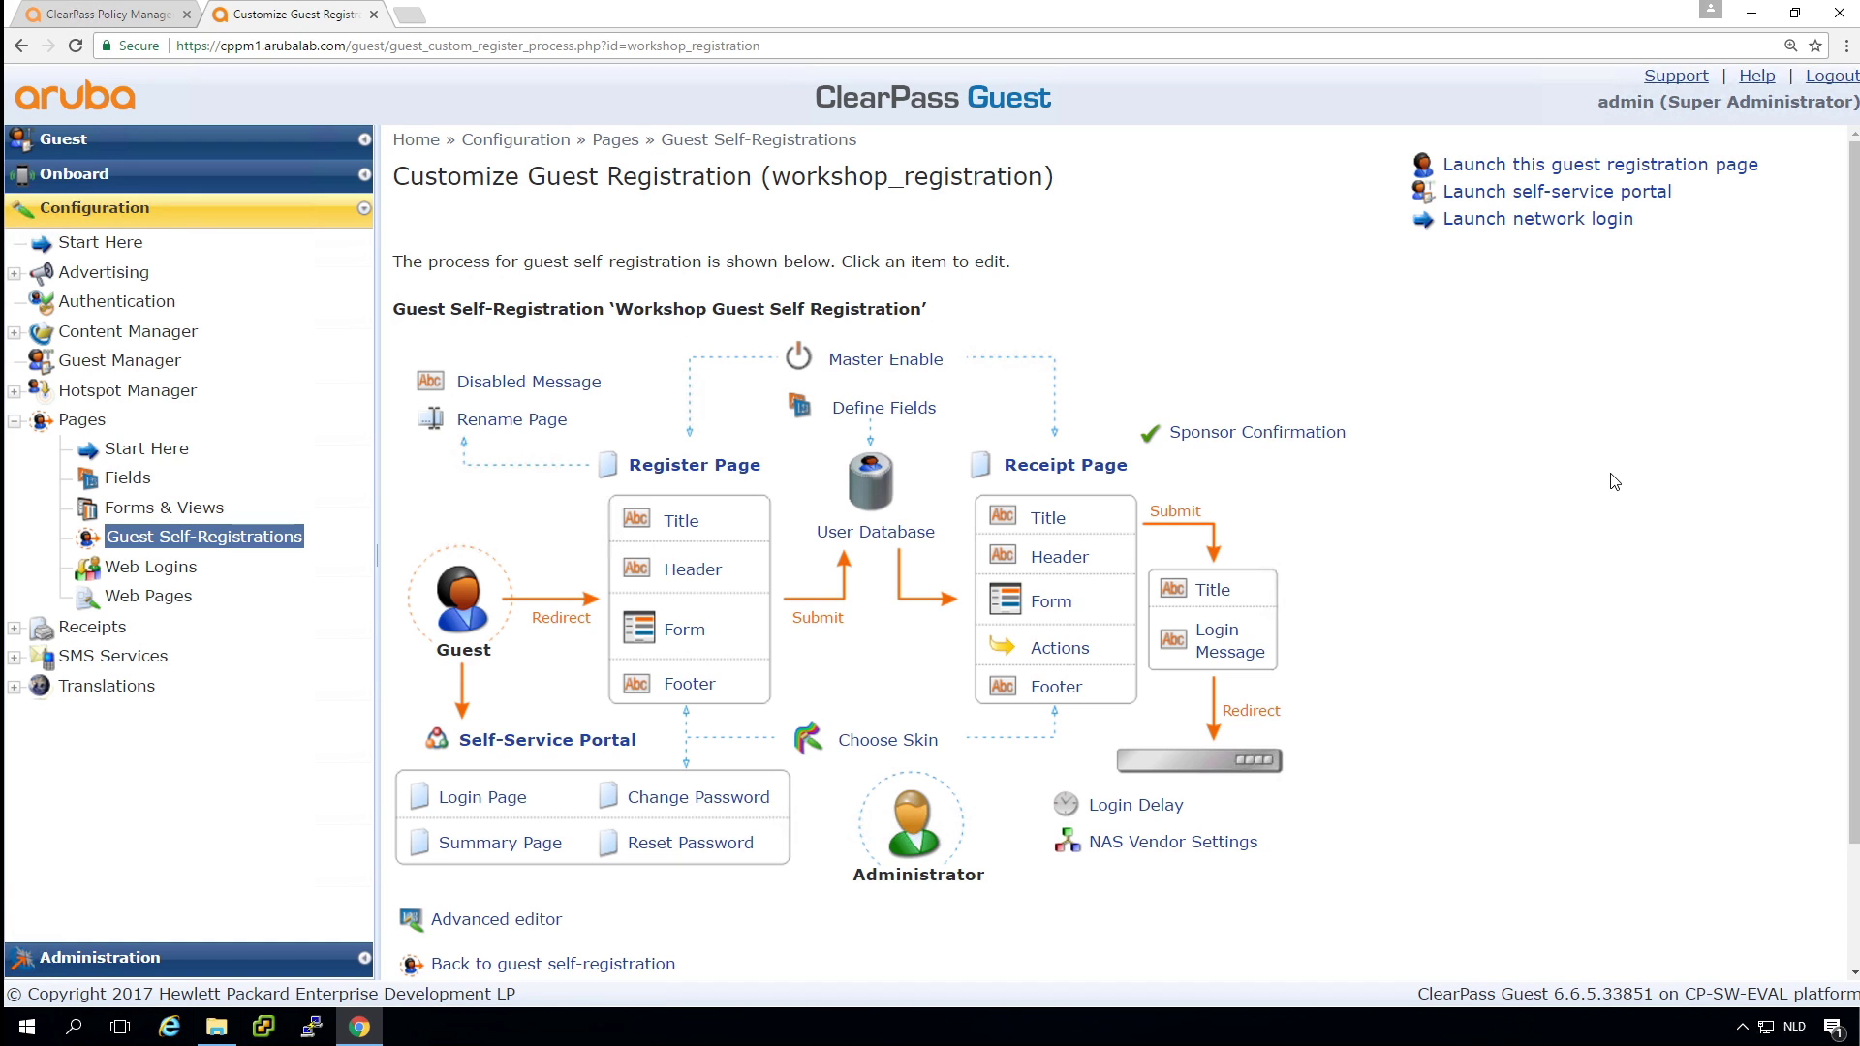
# Register a test guest on the Galleria WiFi page with a name, phone number and e-mail, accepting the terms of use.
pyautogui.click(1524, 164)
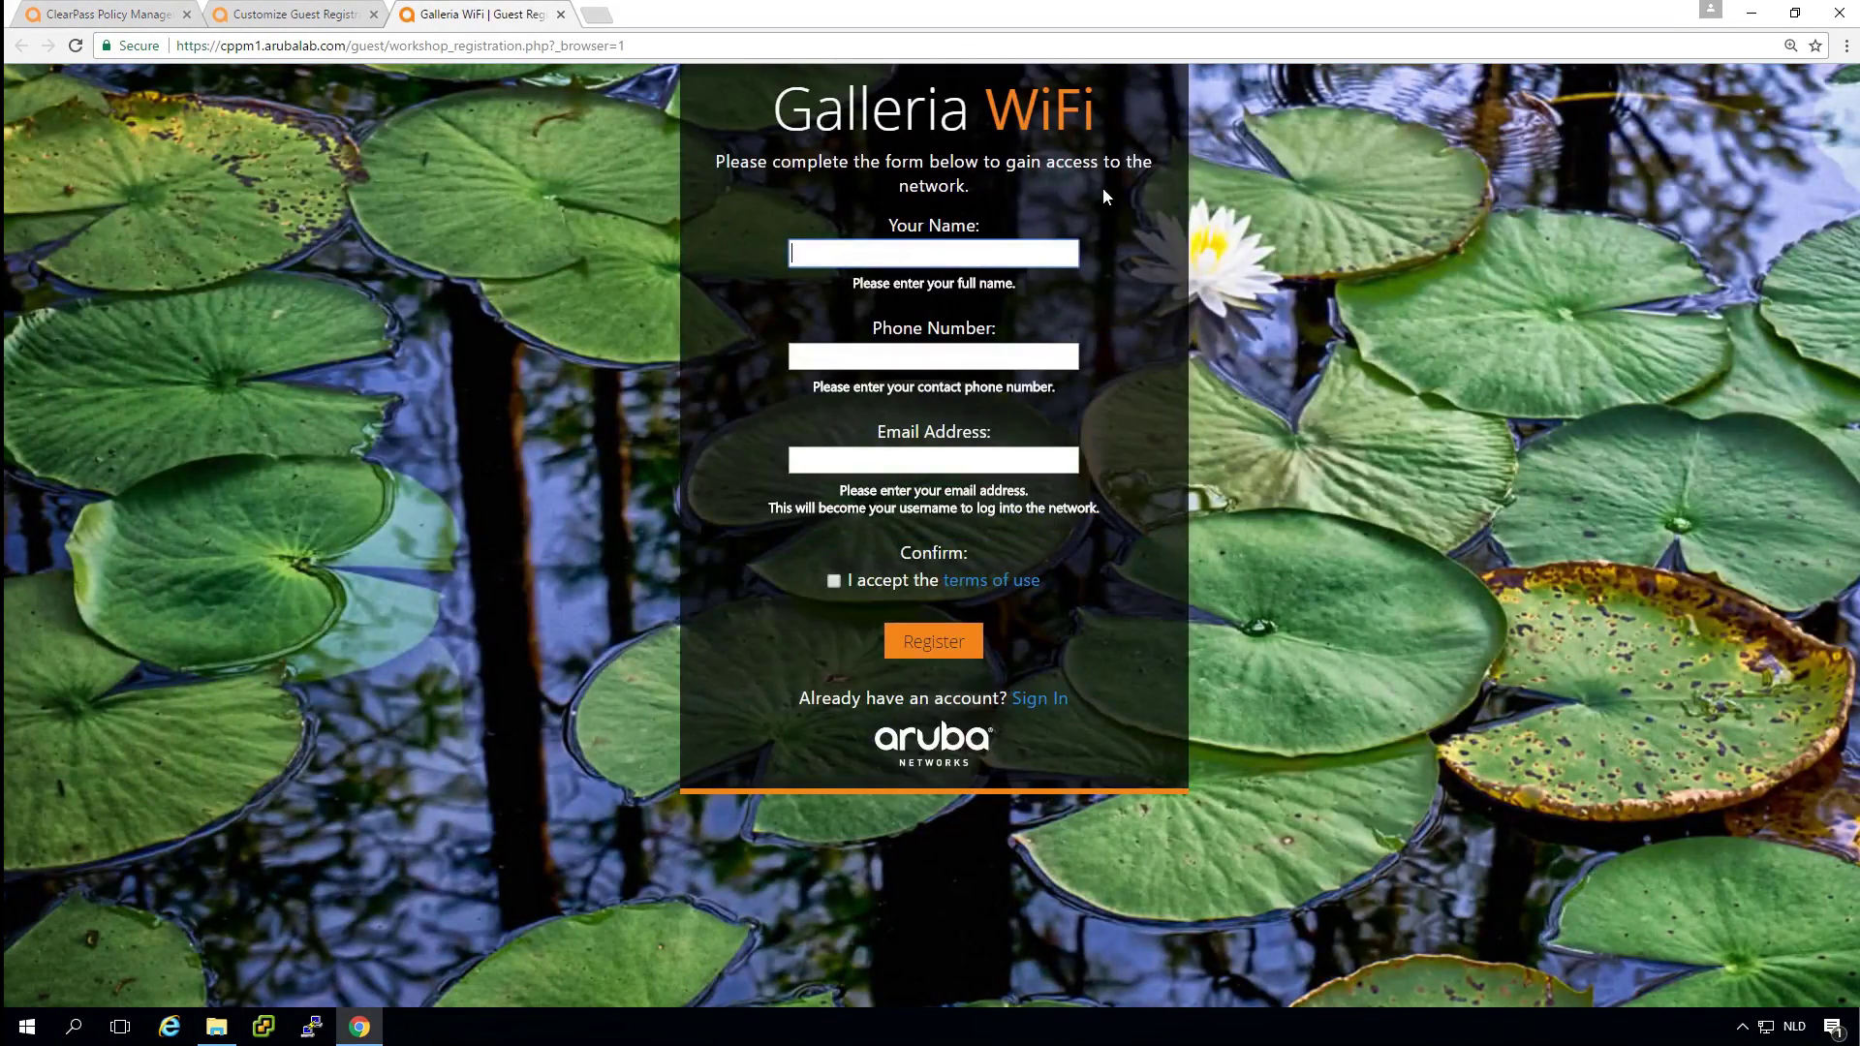
pyautogui.write('Herman')
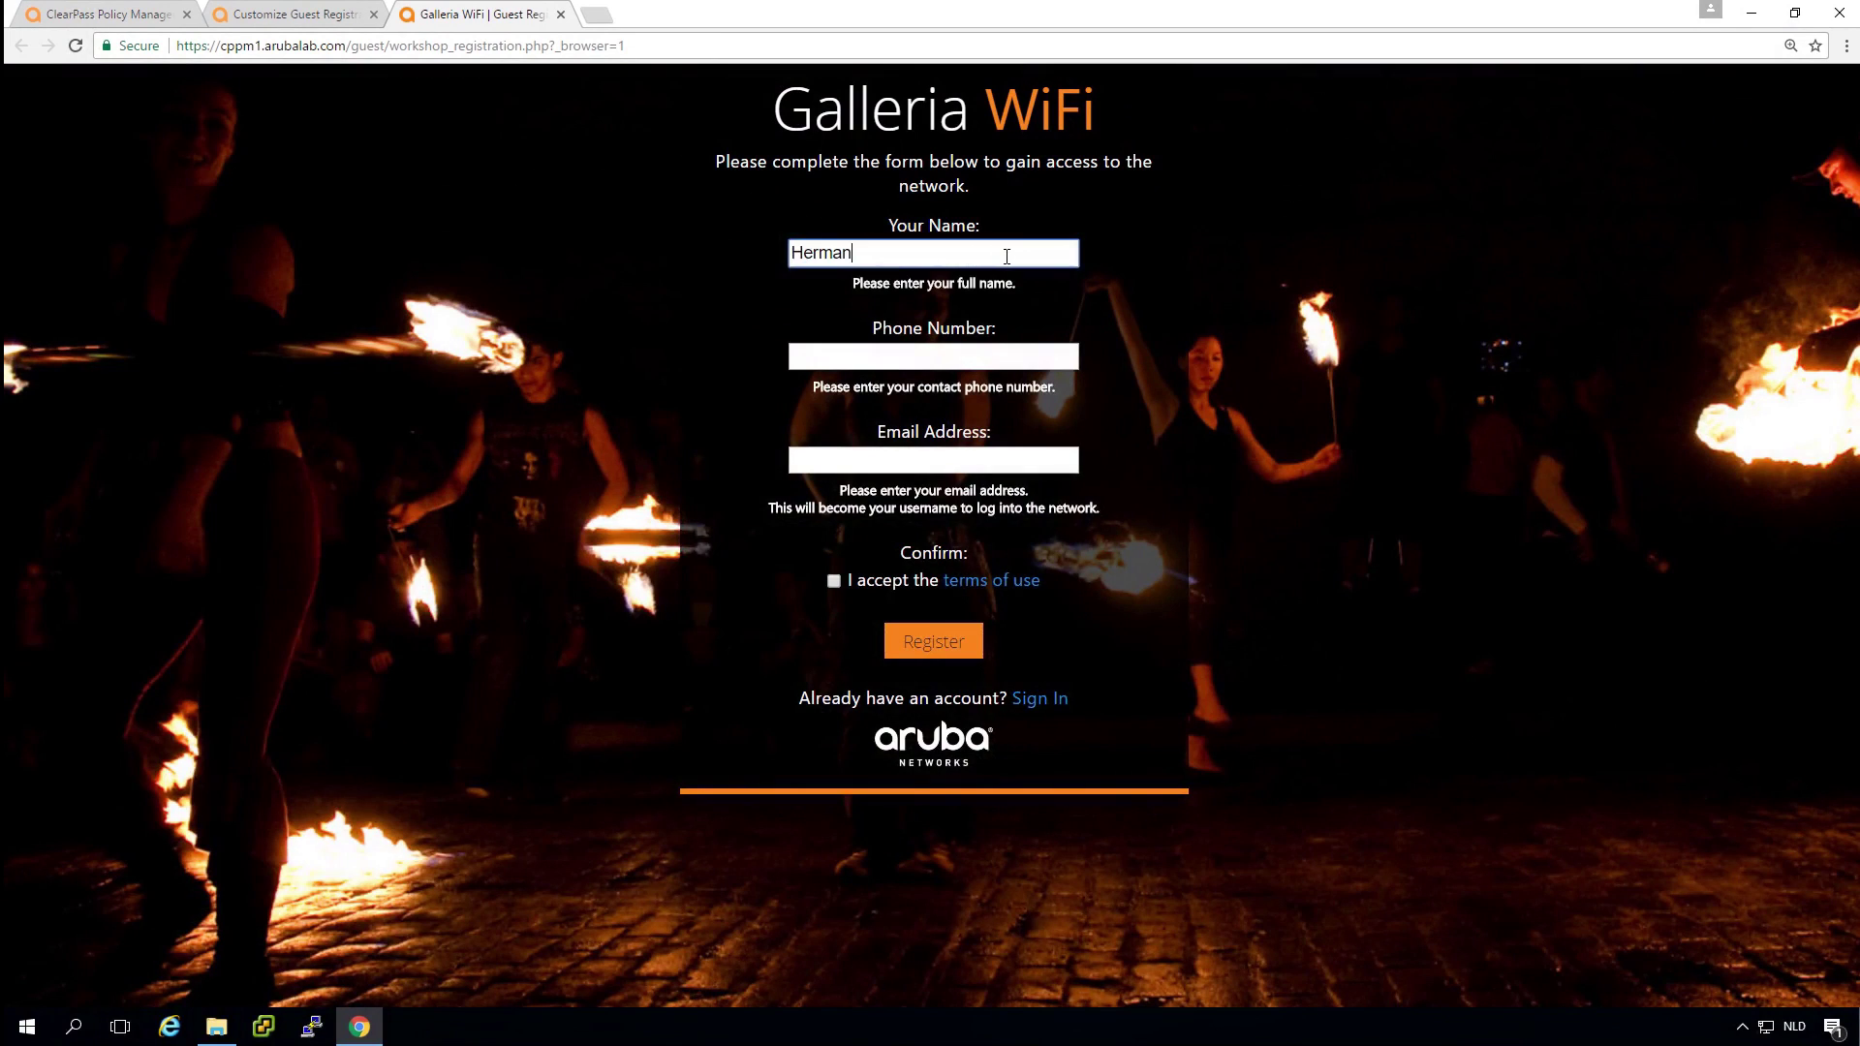
pyautogui.press('Tab')
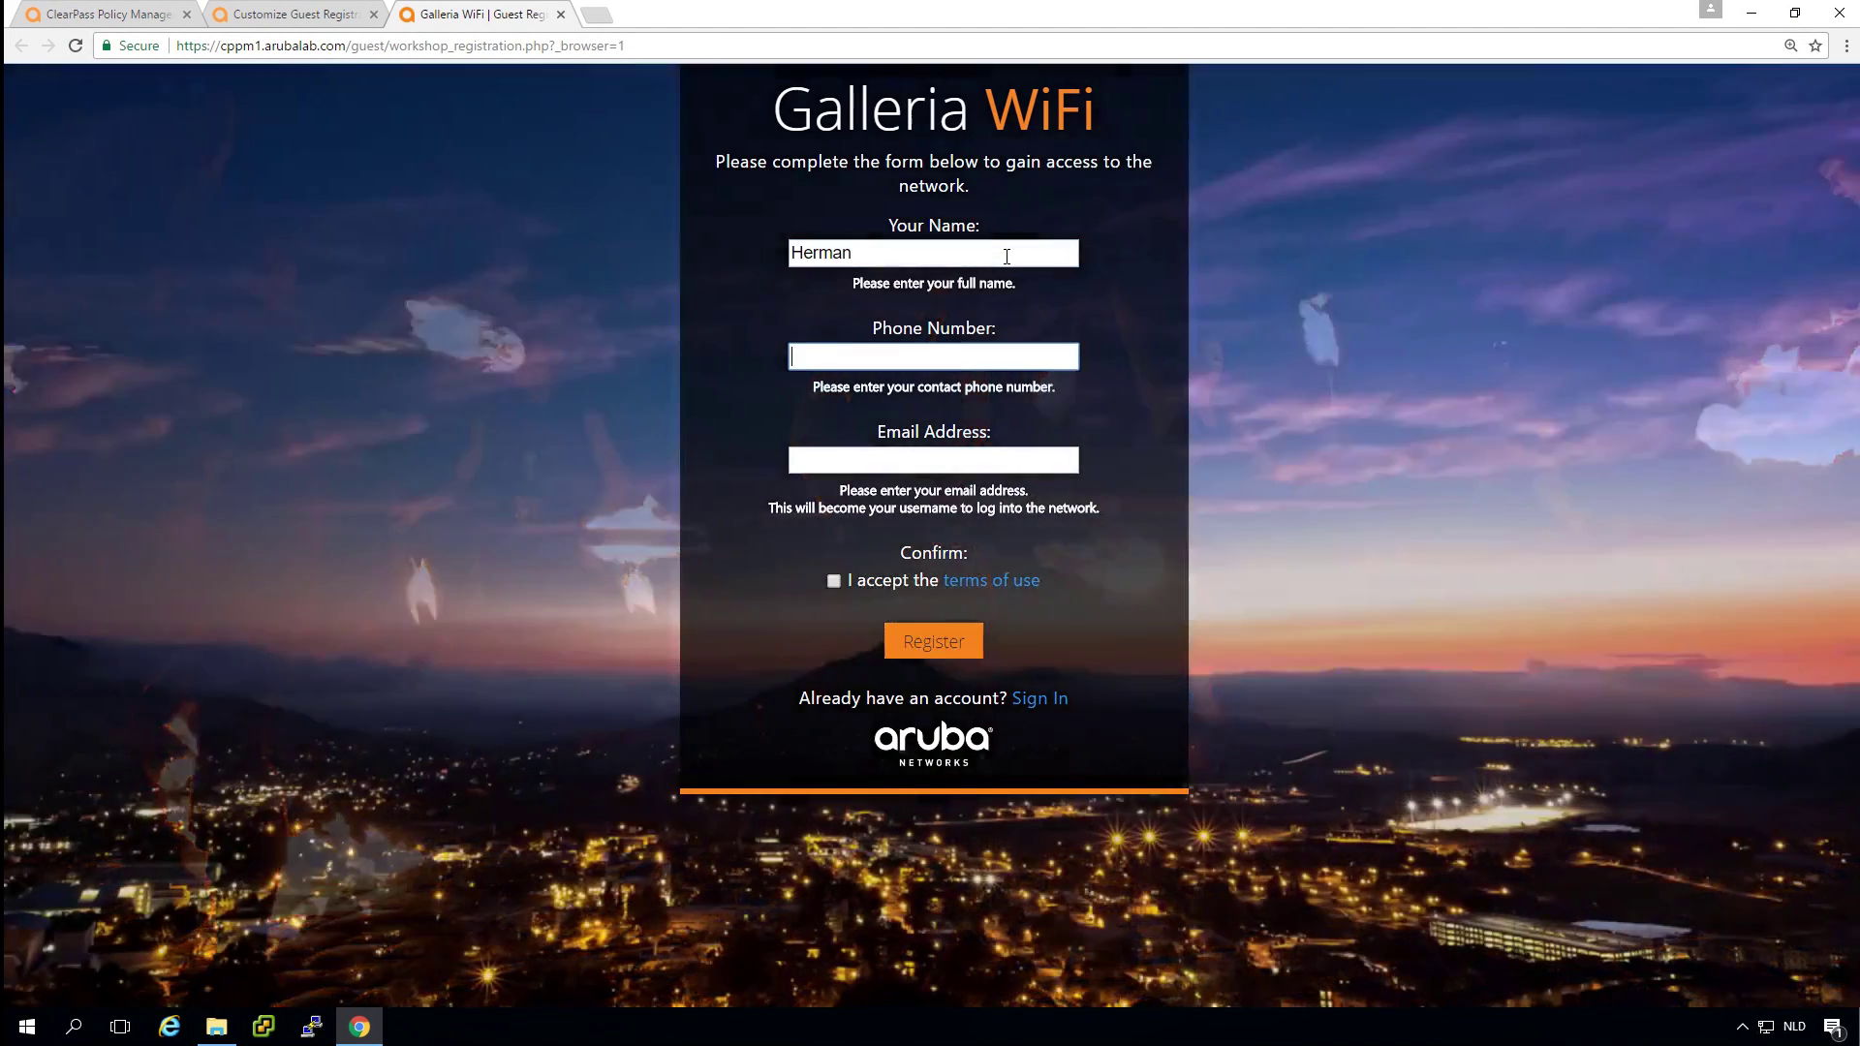
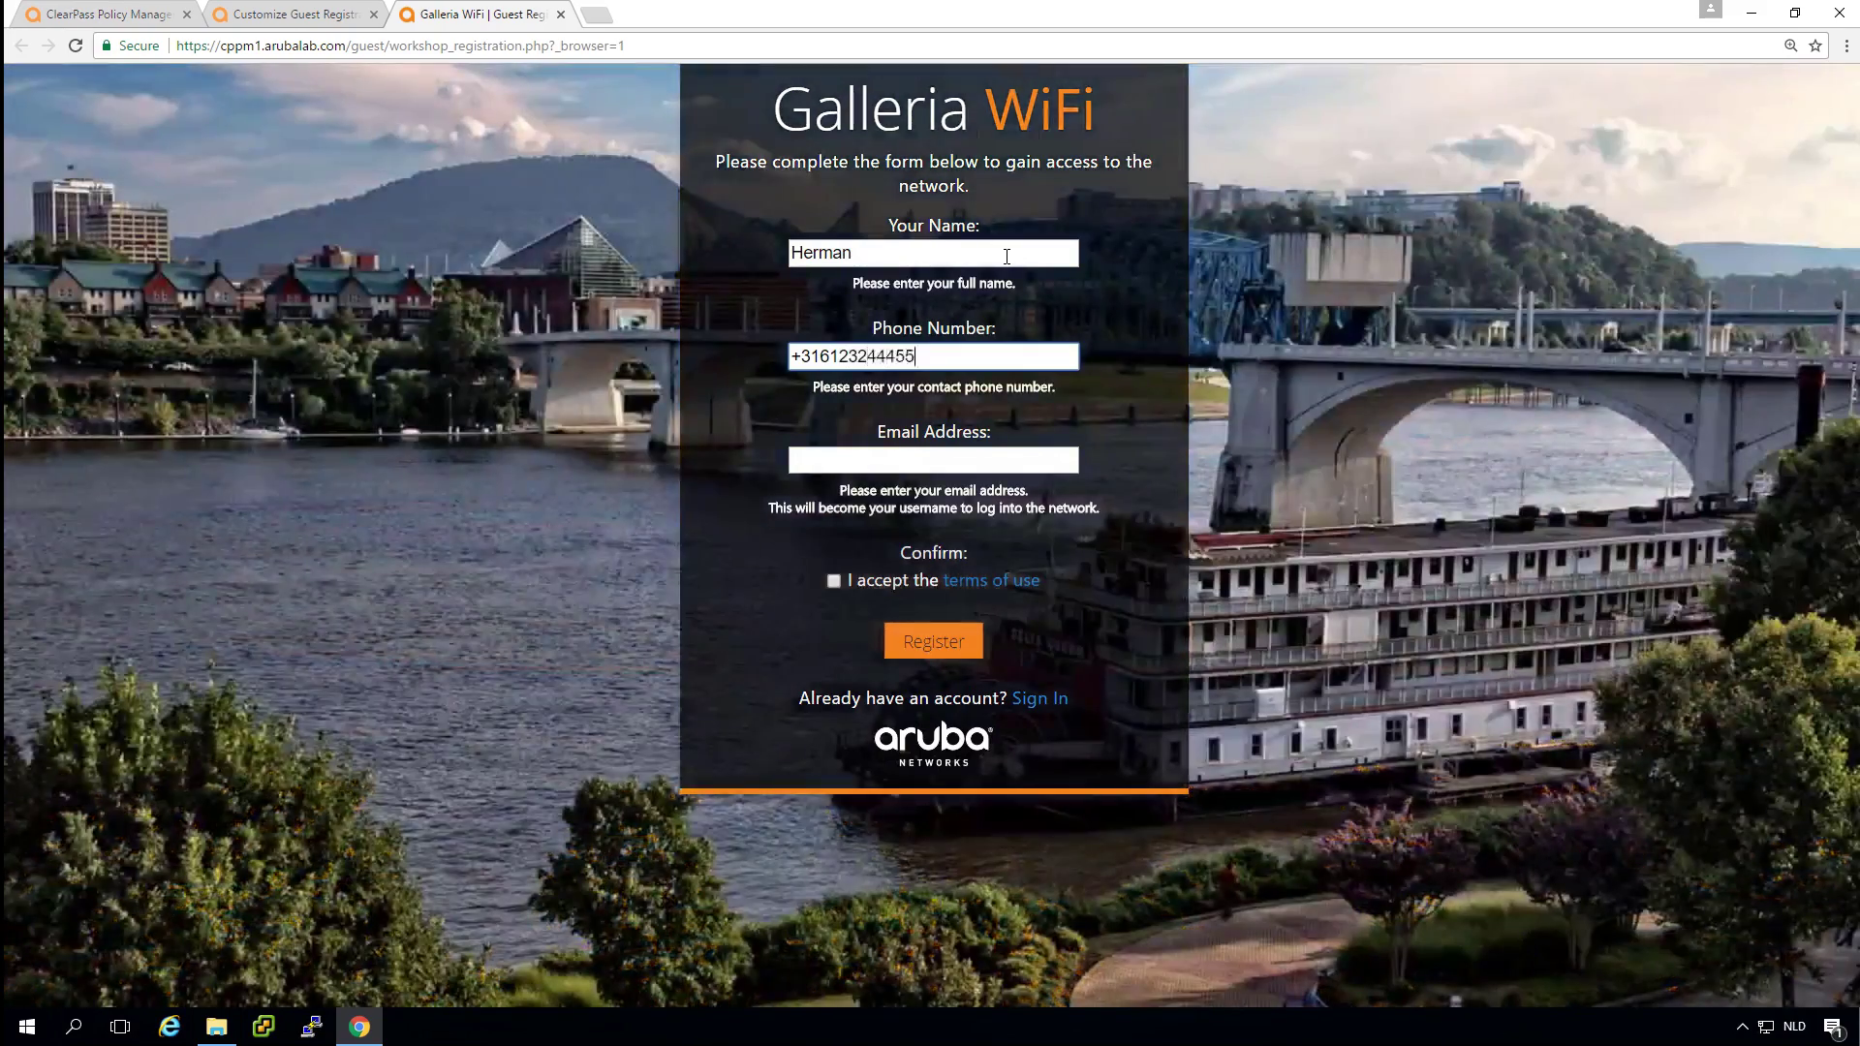
pyautogui.press('Tab')
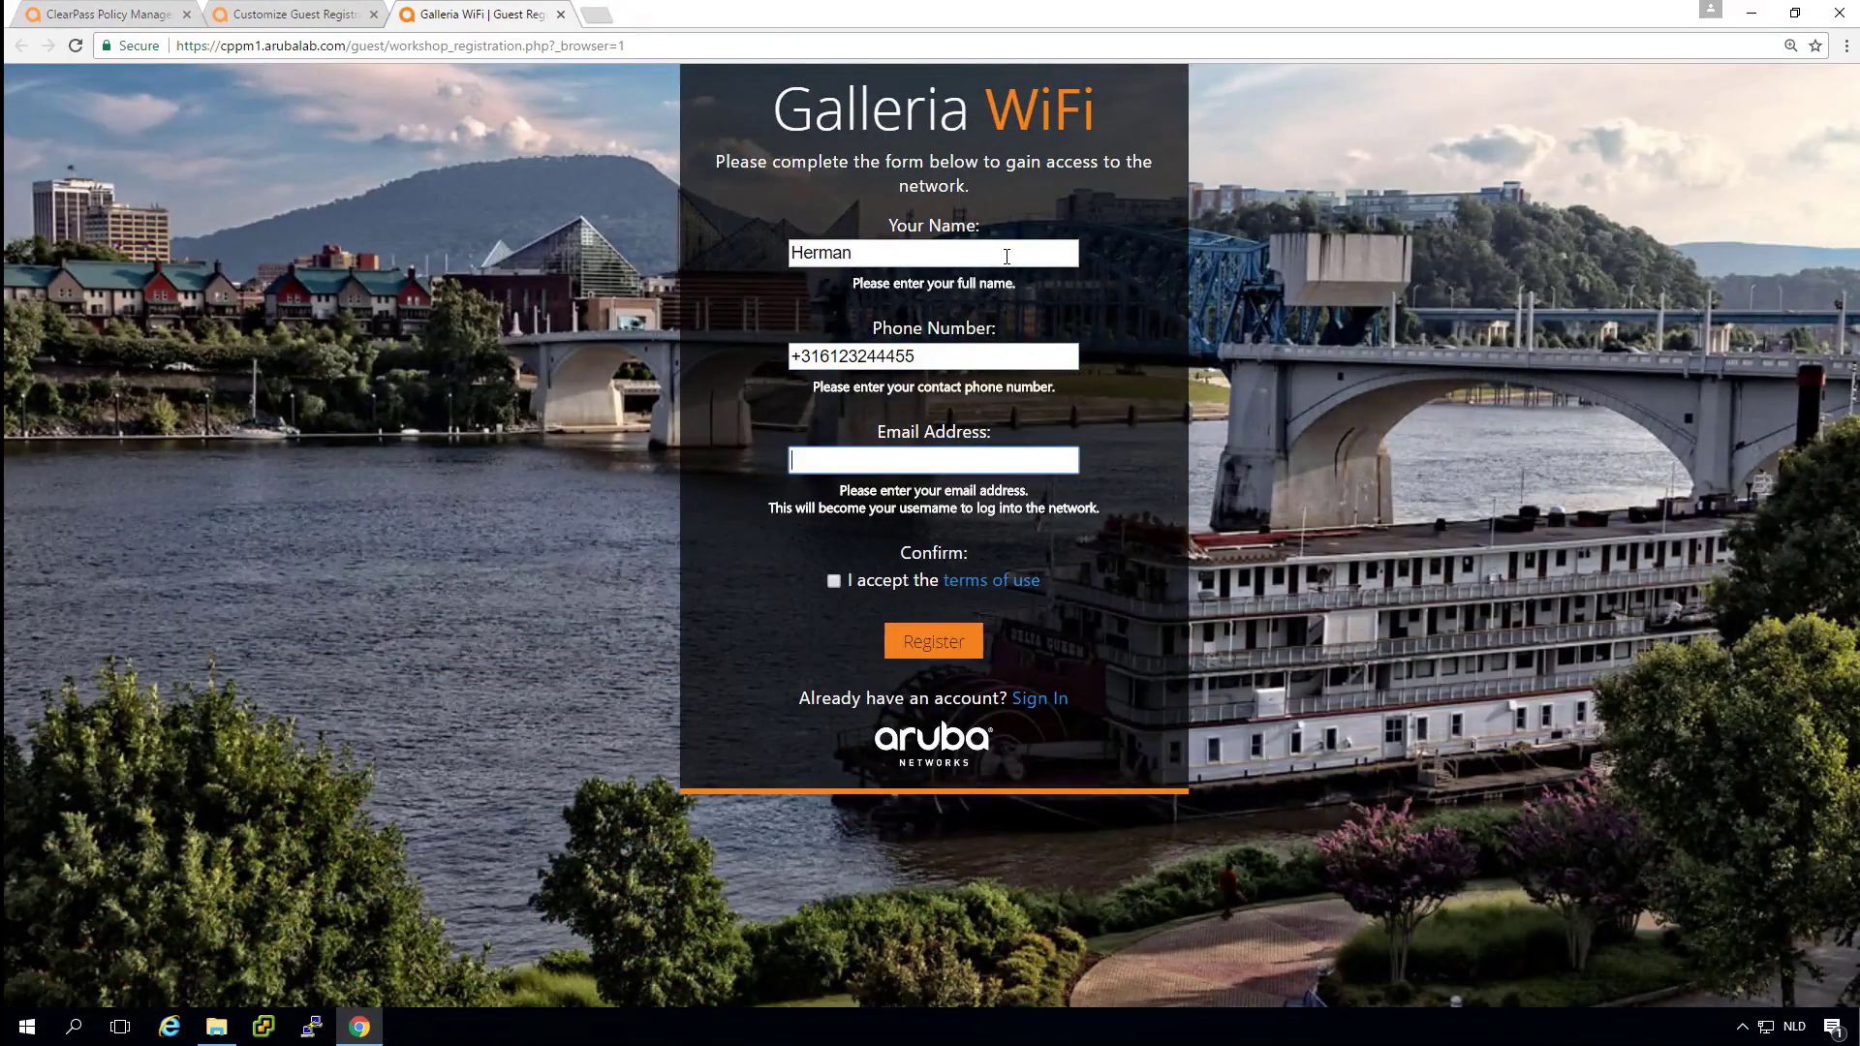
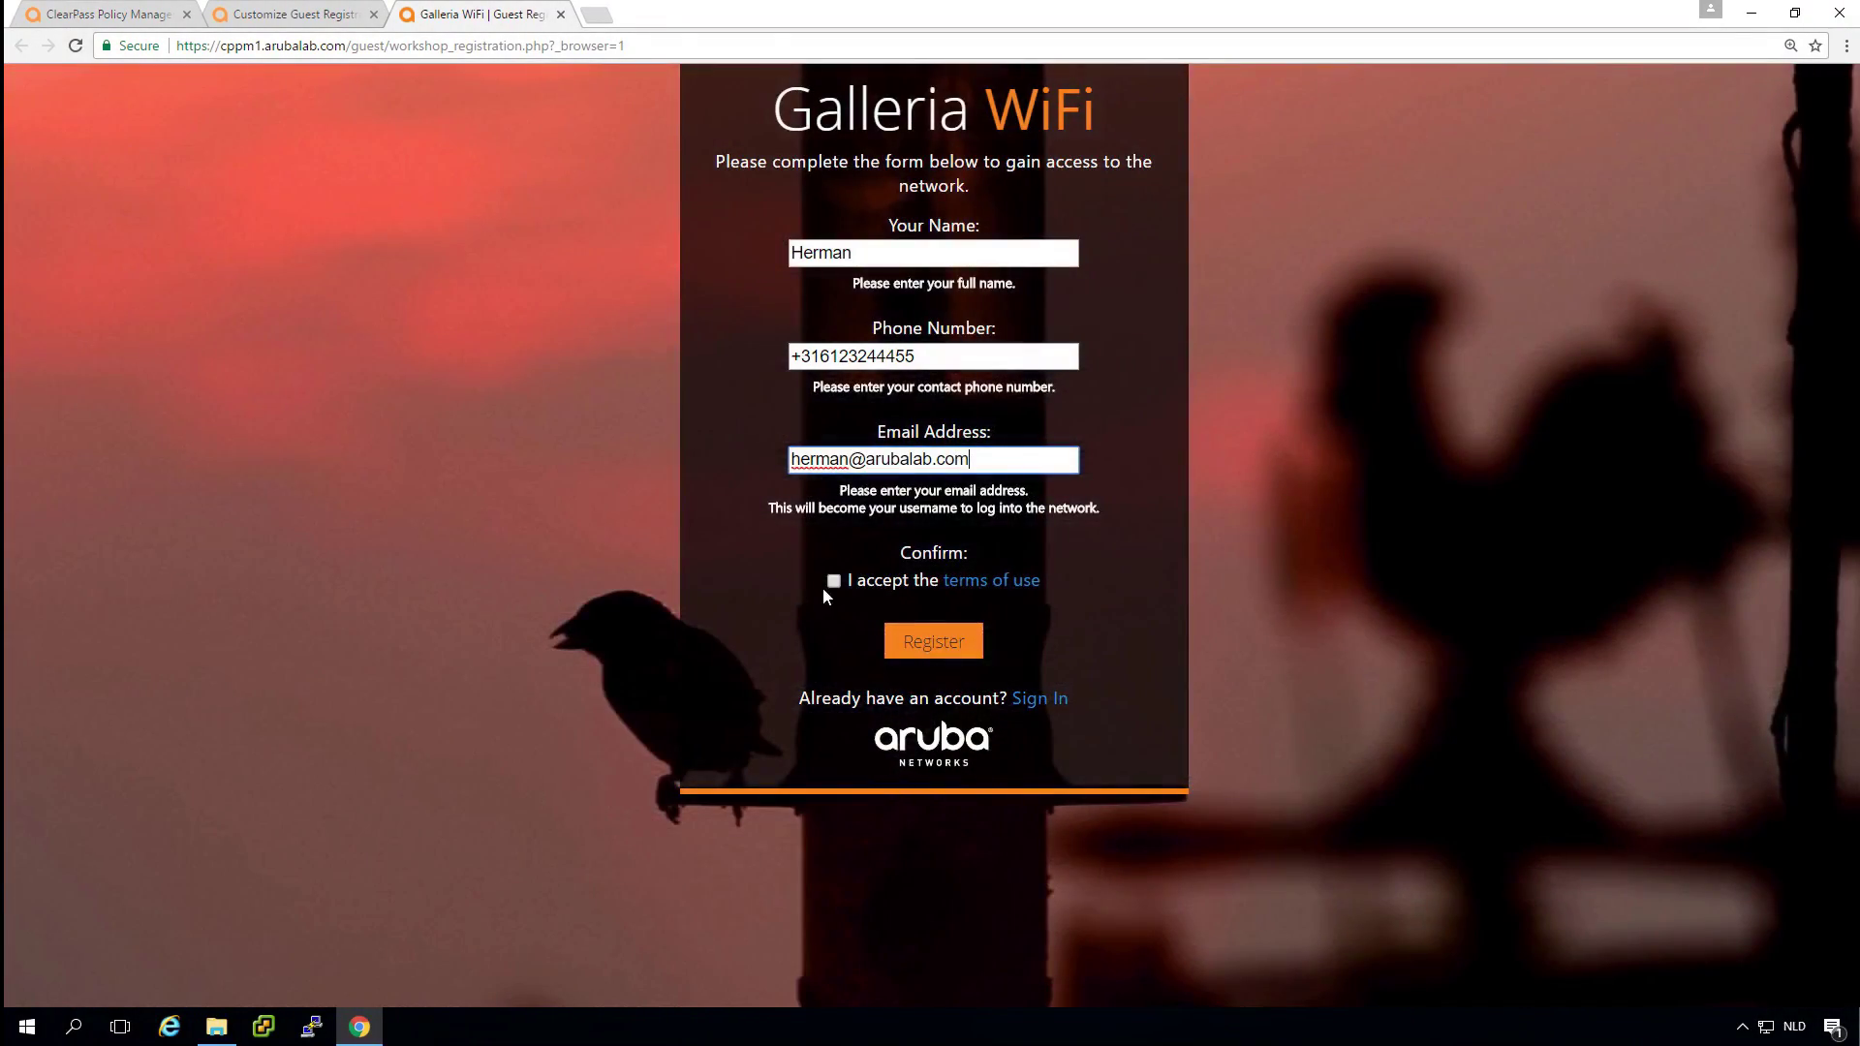
pyautogui.click(833, 582)
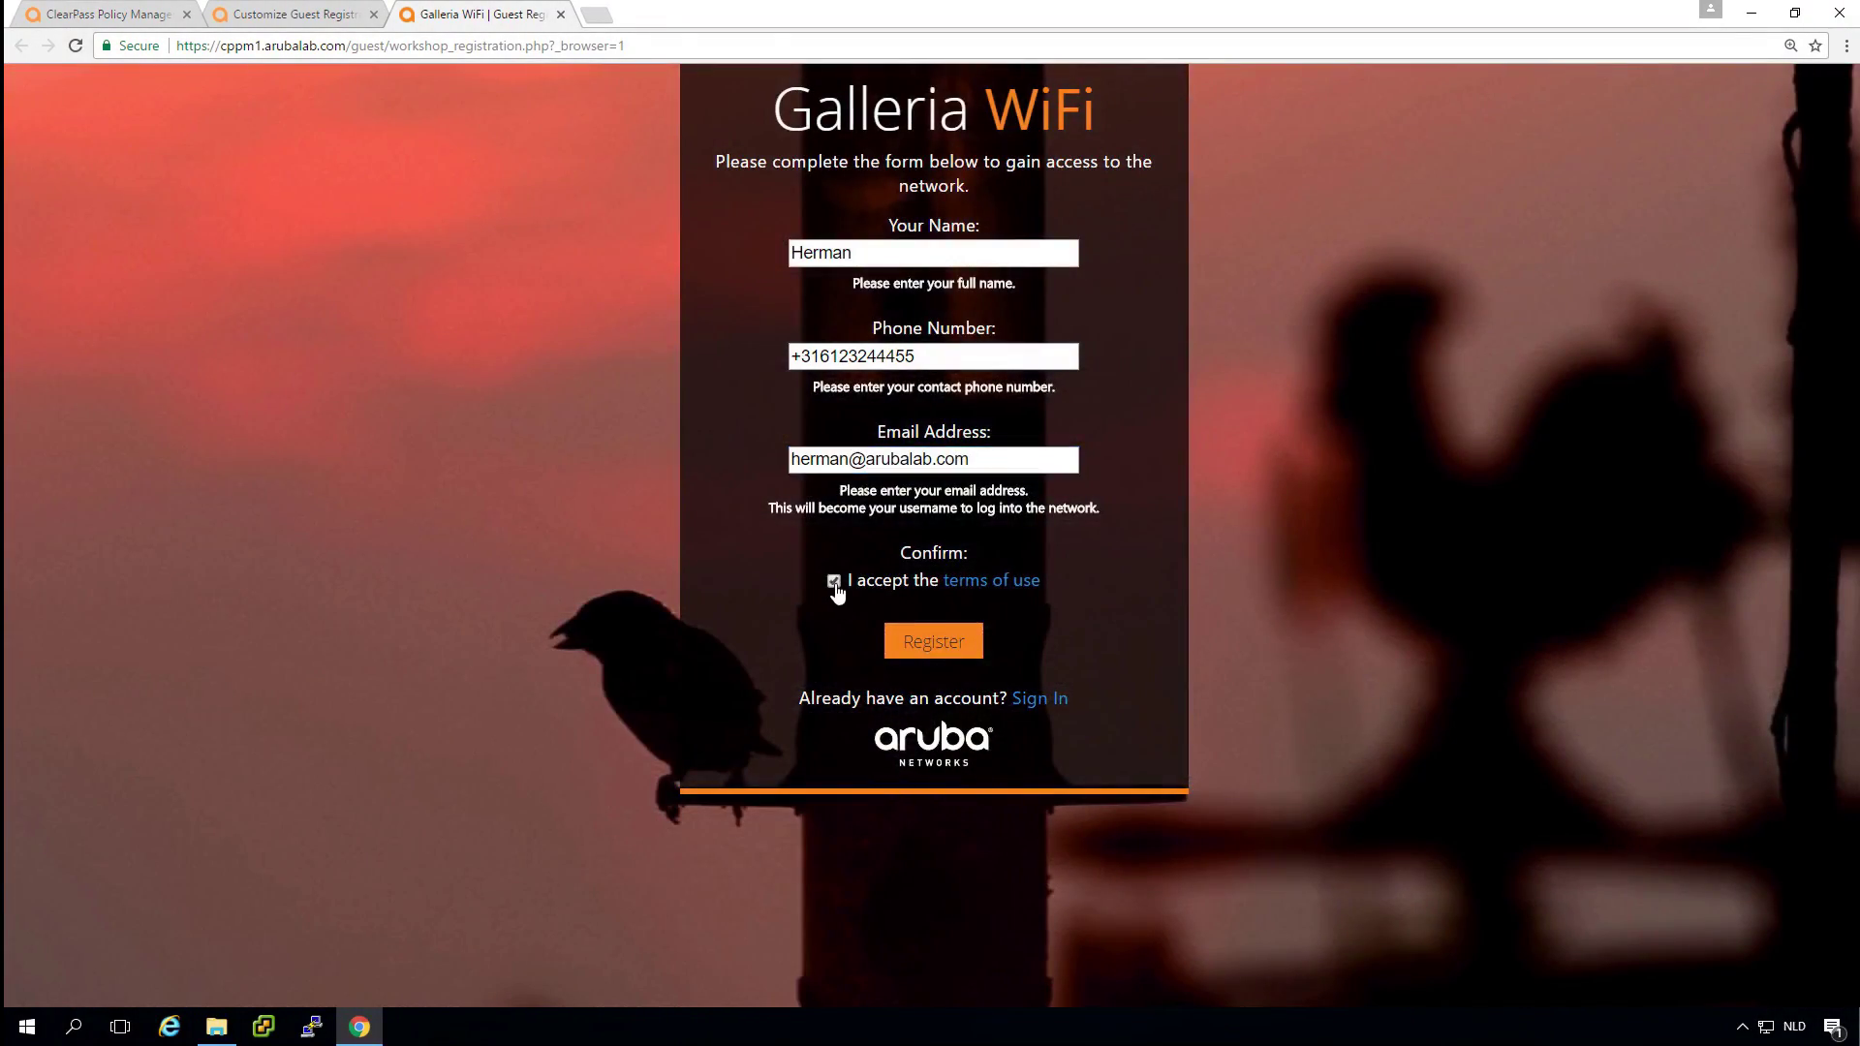
pyautogui.click(943, 646)
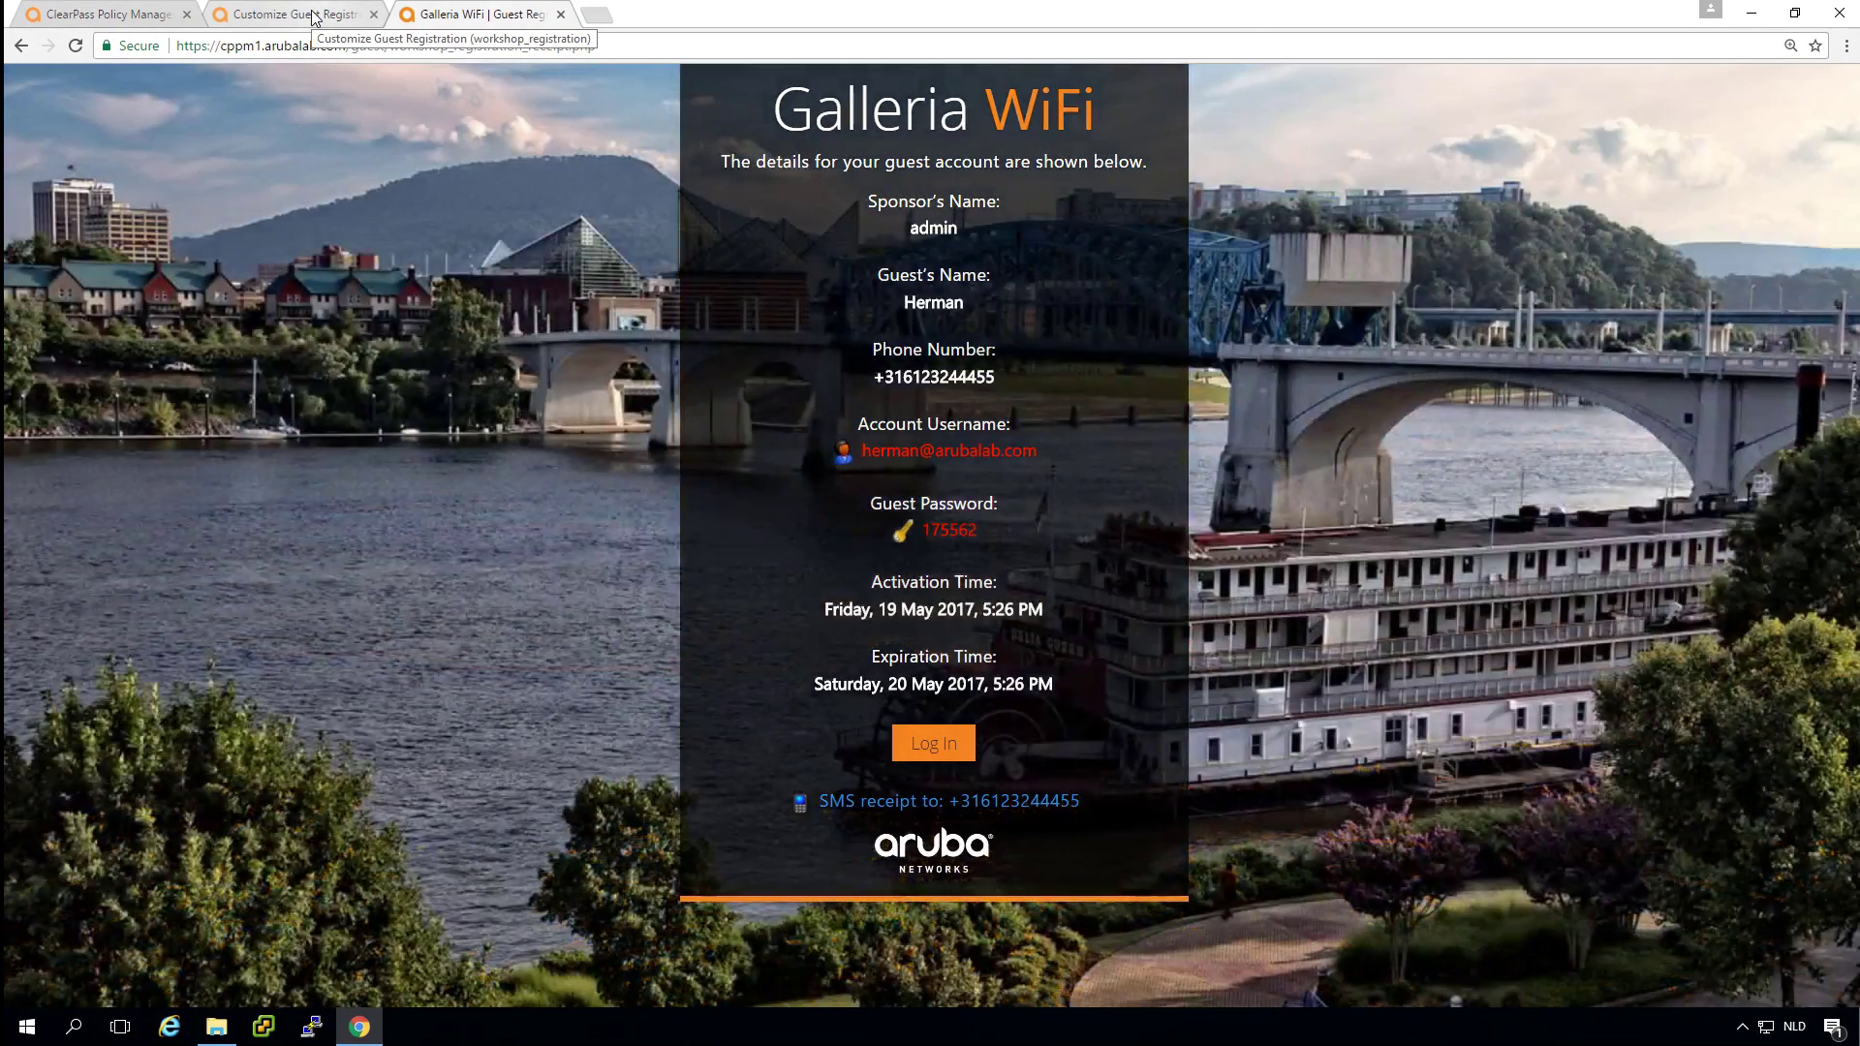
# Open the Manage Accounts list under the Guest section.
pyautogui.click(314, 17)
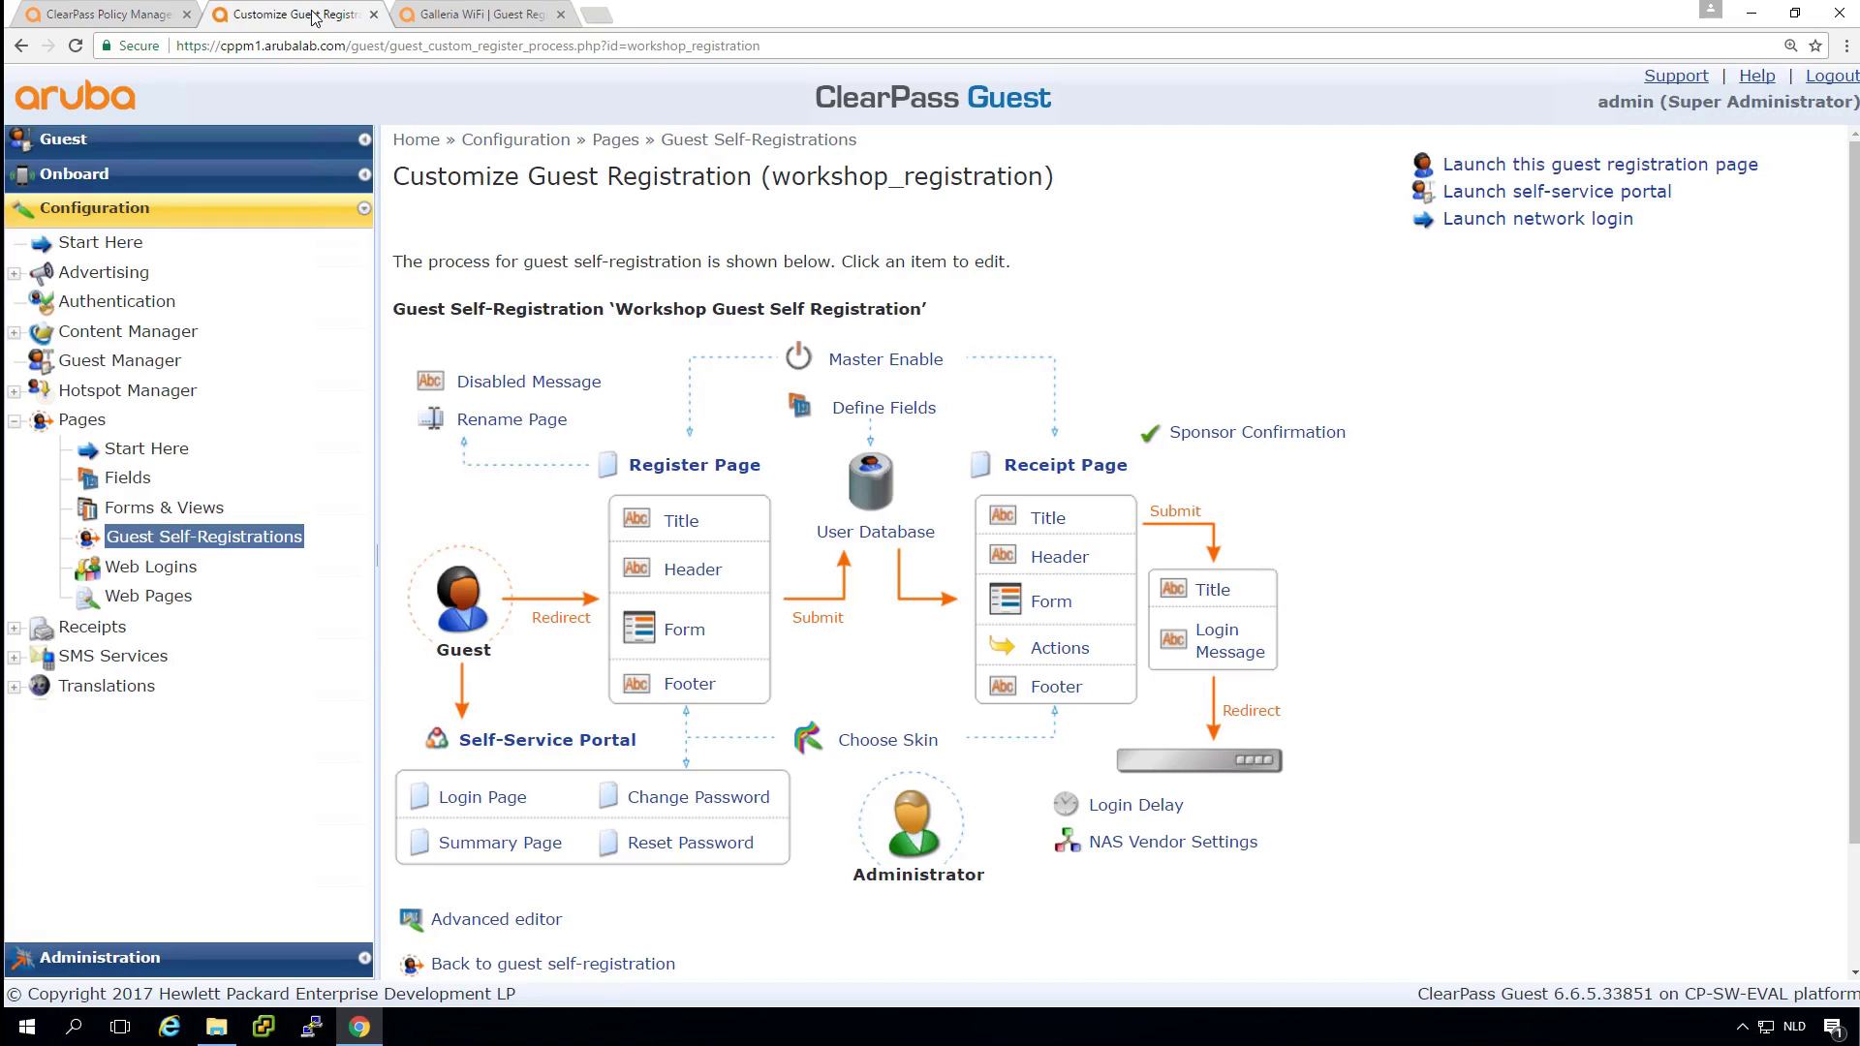
pyautogui.click(158, 138)
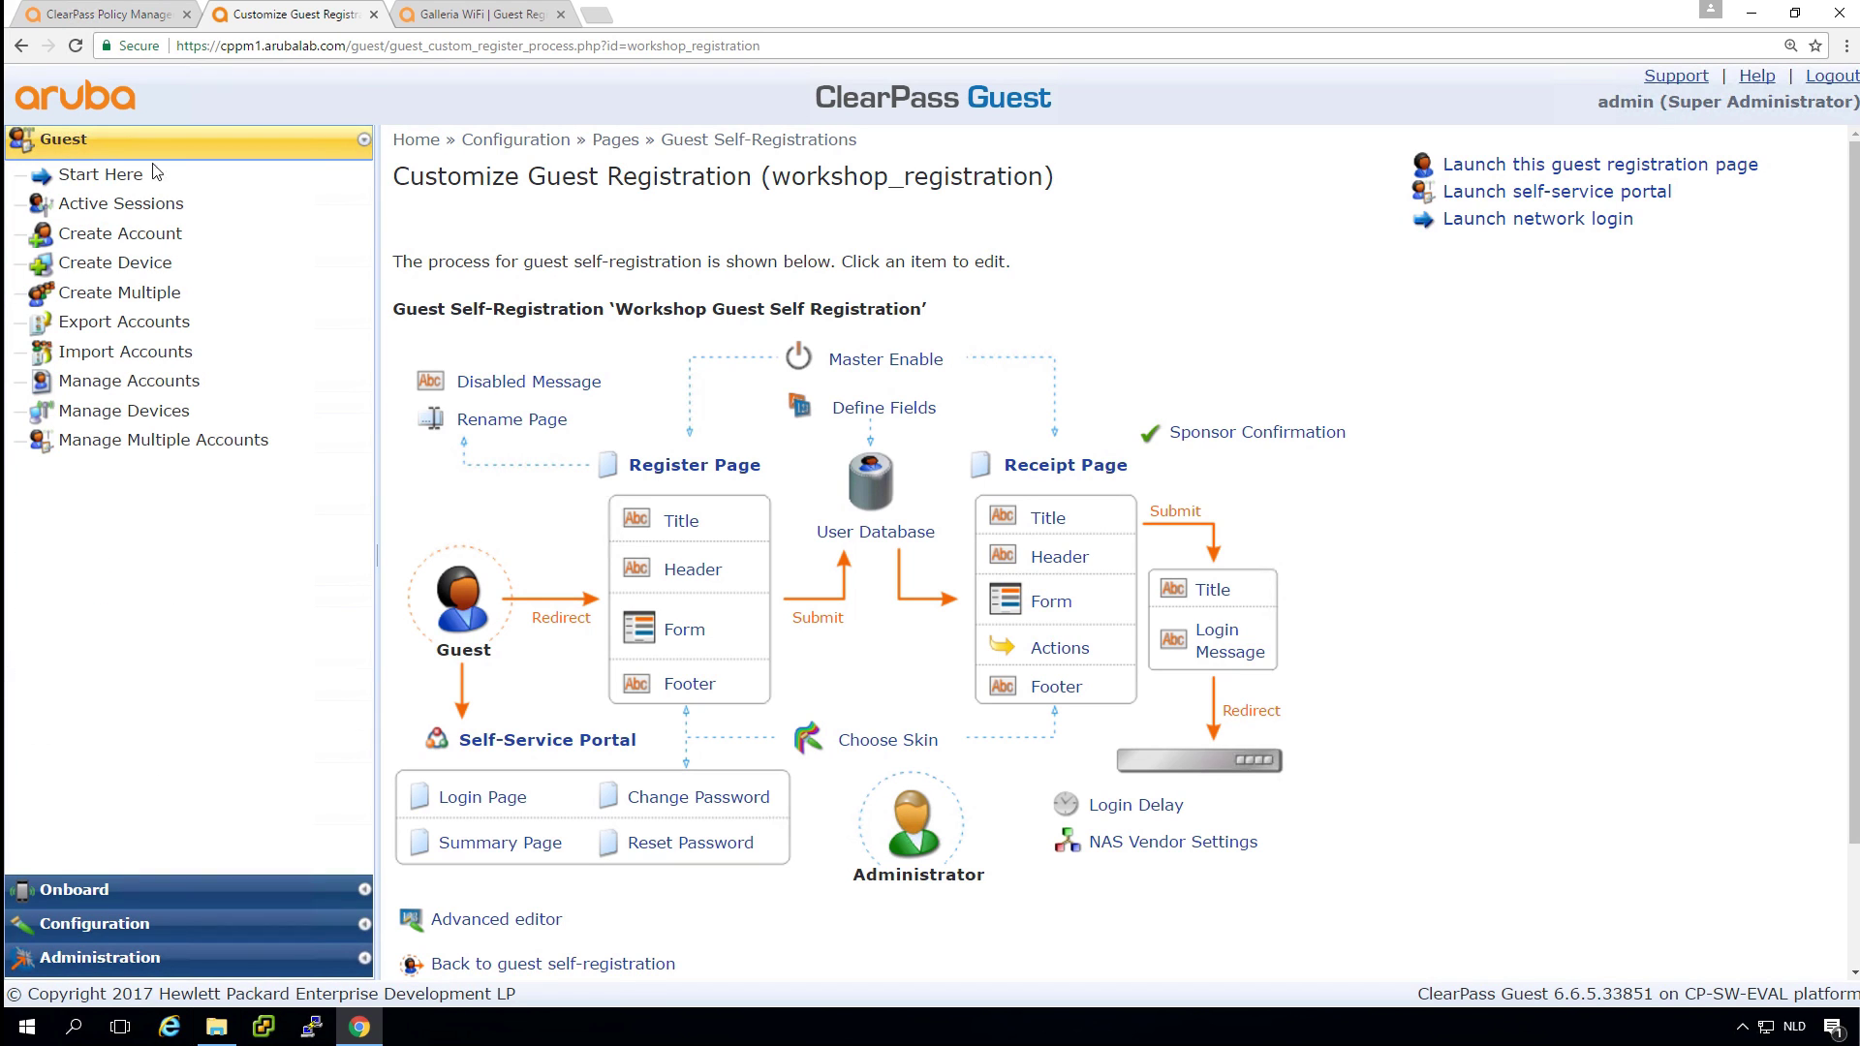
pyautogui.click(135, 384)
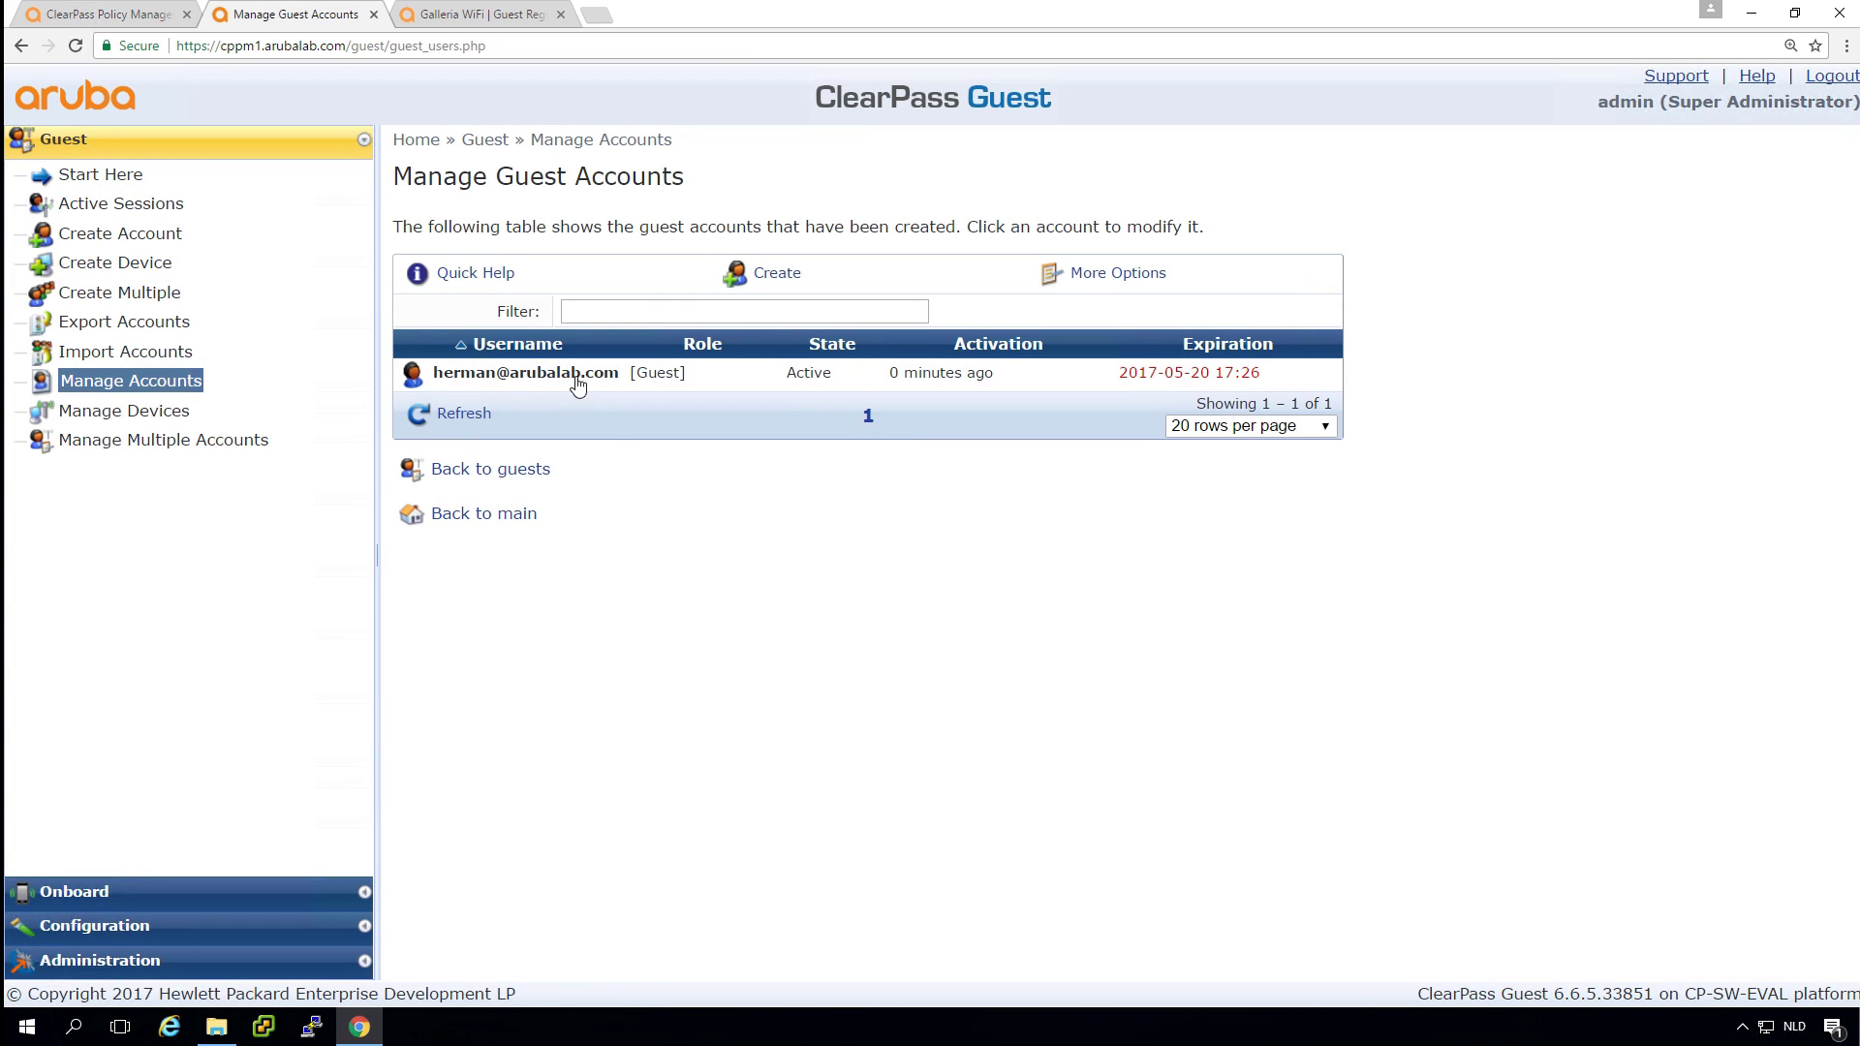
# Show the full details of the new test guest account and review them.
pyautogui.click(525, 377)
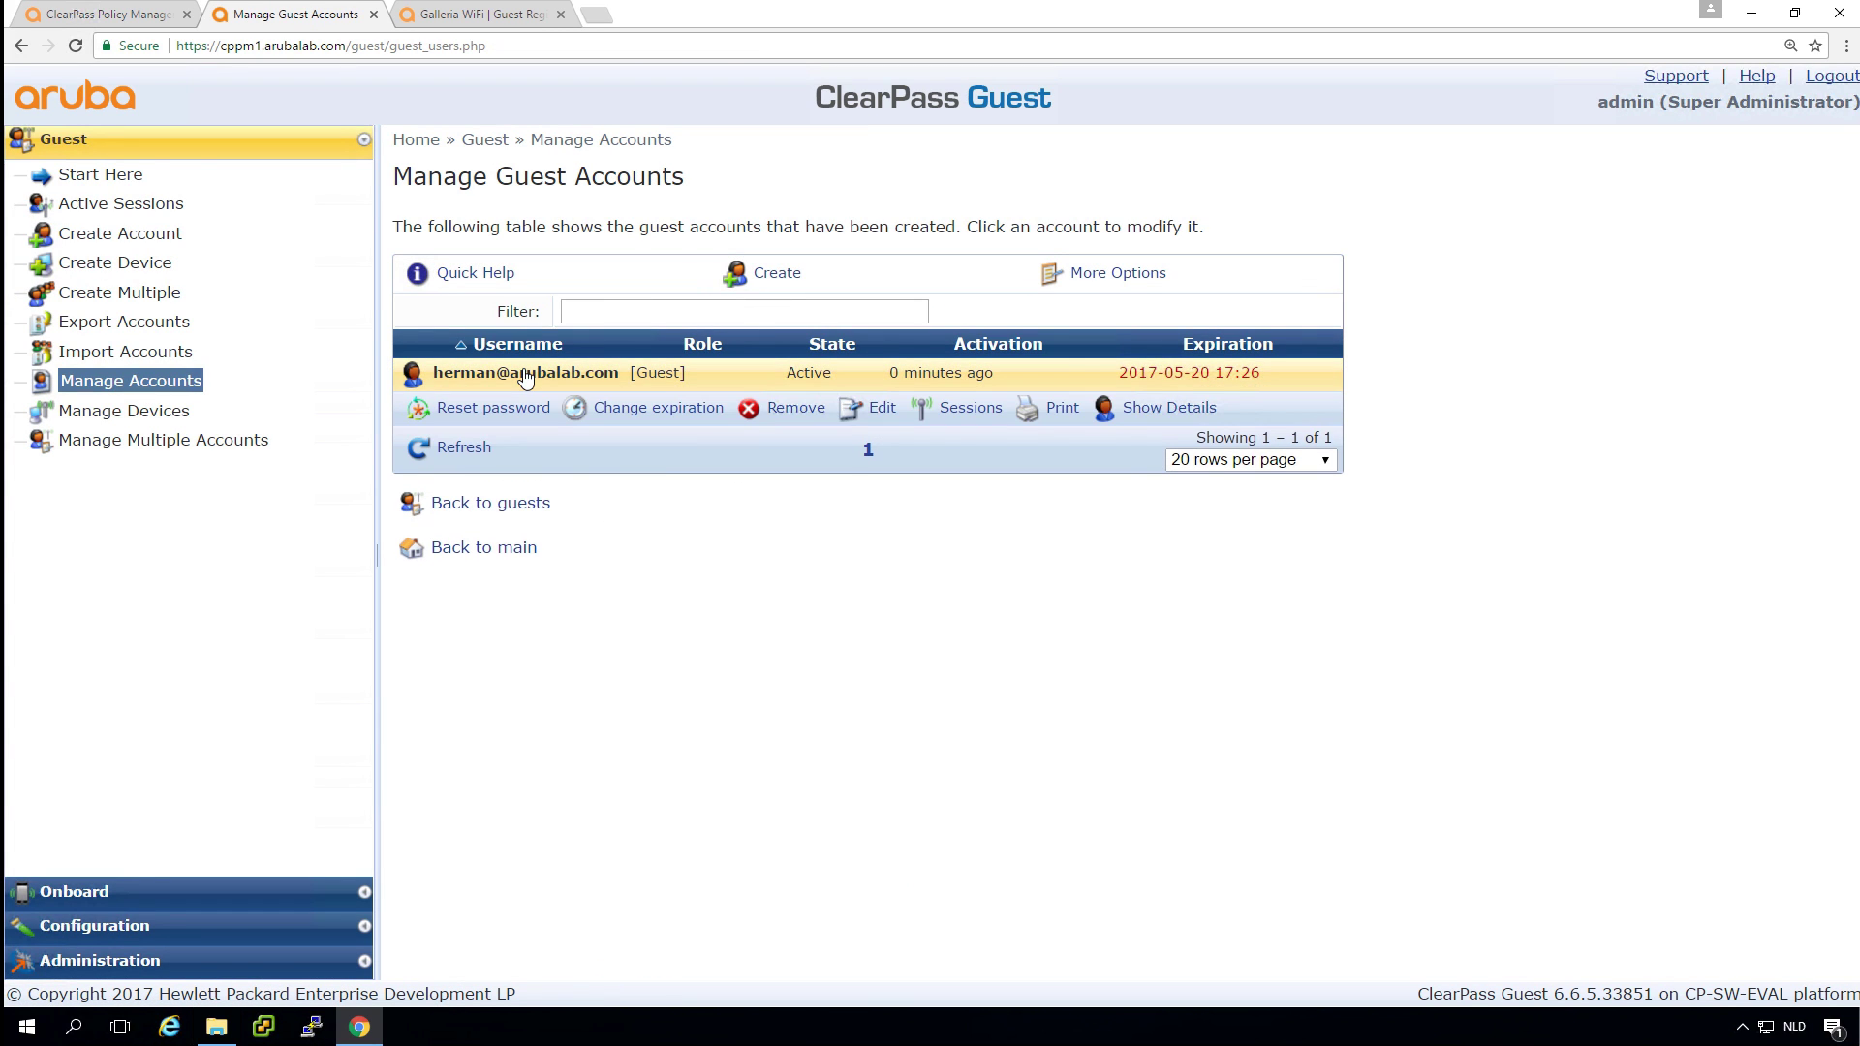
pyautogui.click(876, 410)
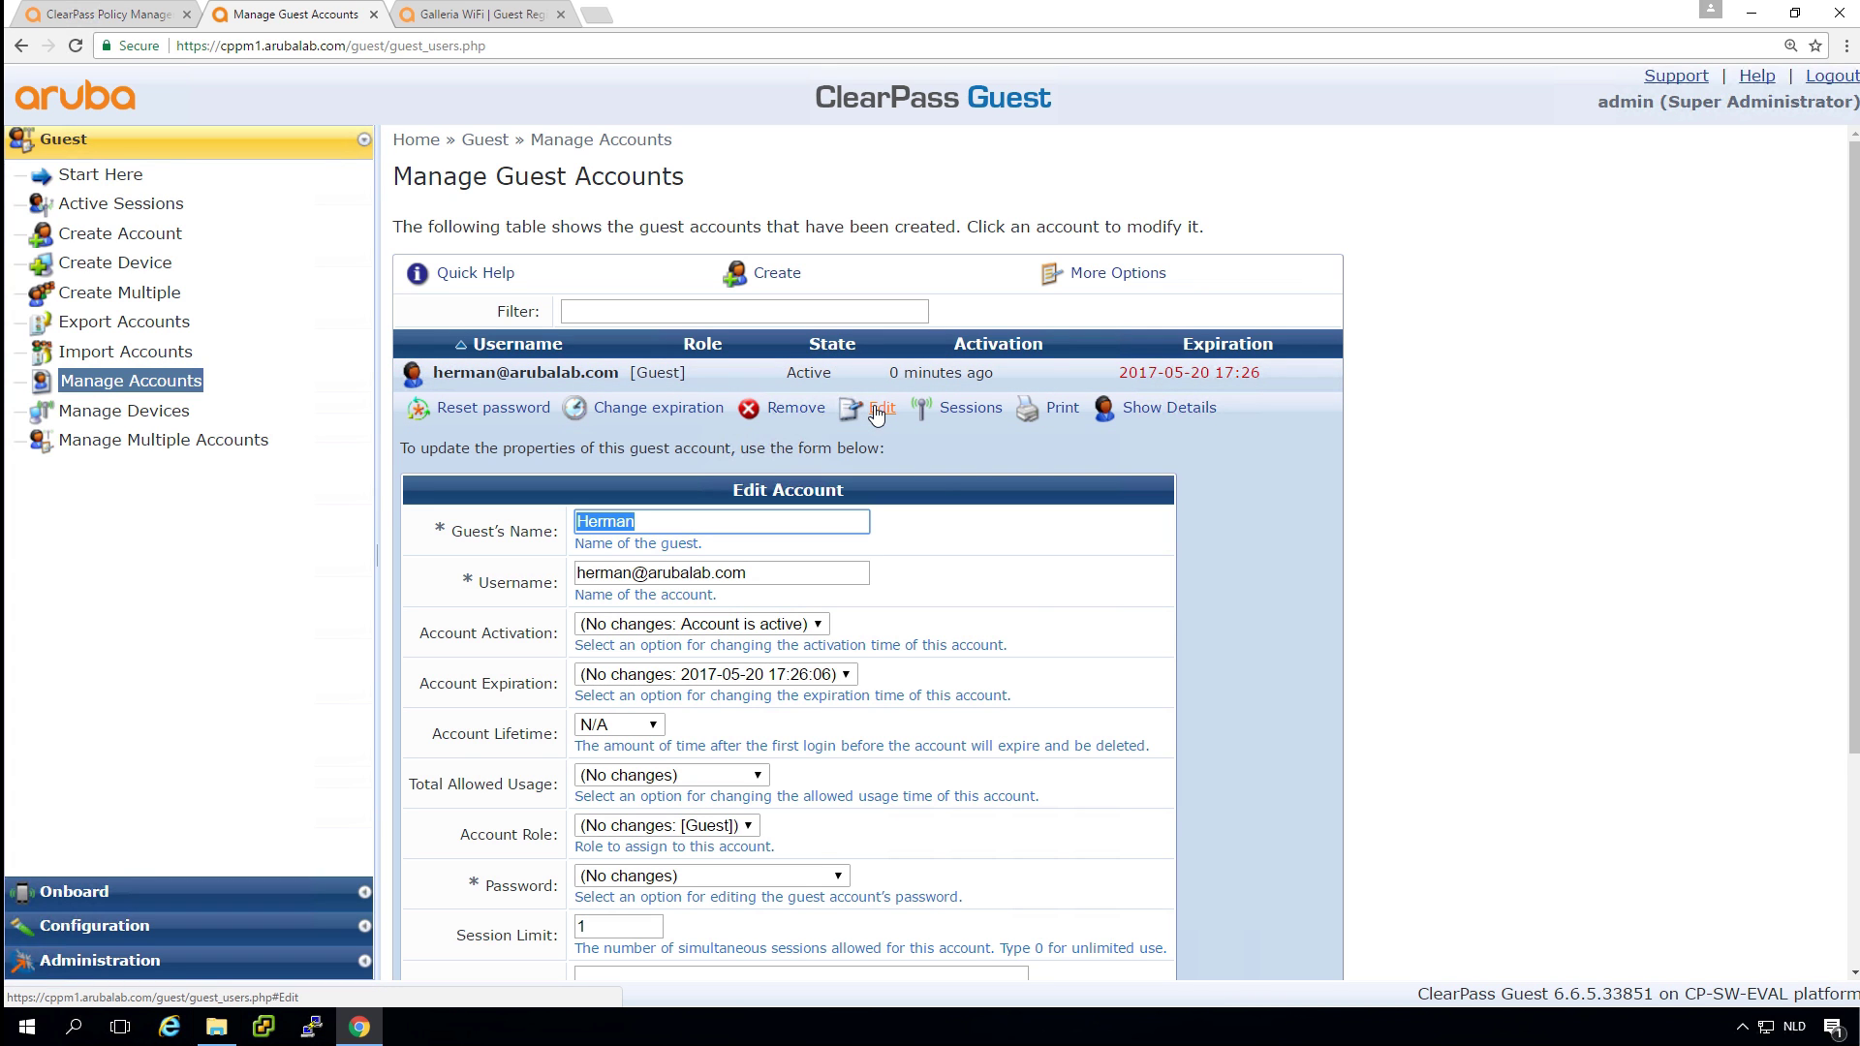
pyautogui.click(1148, 409)
pyautogui.scroll(-3, 1453, 634)
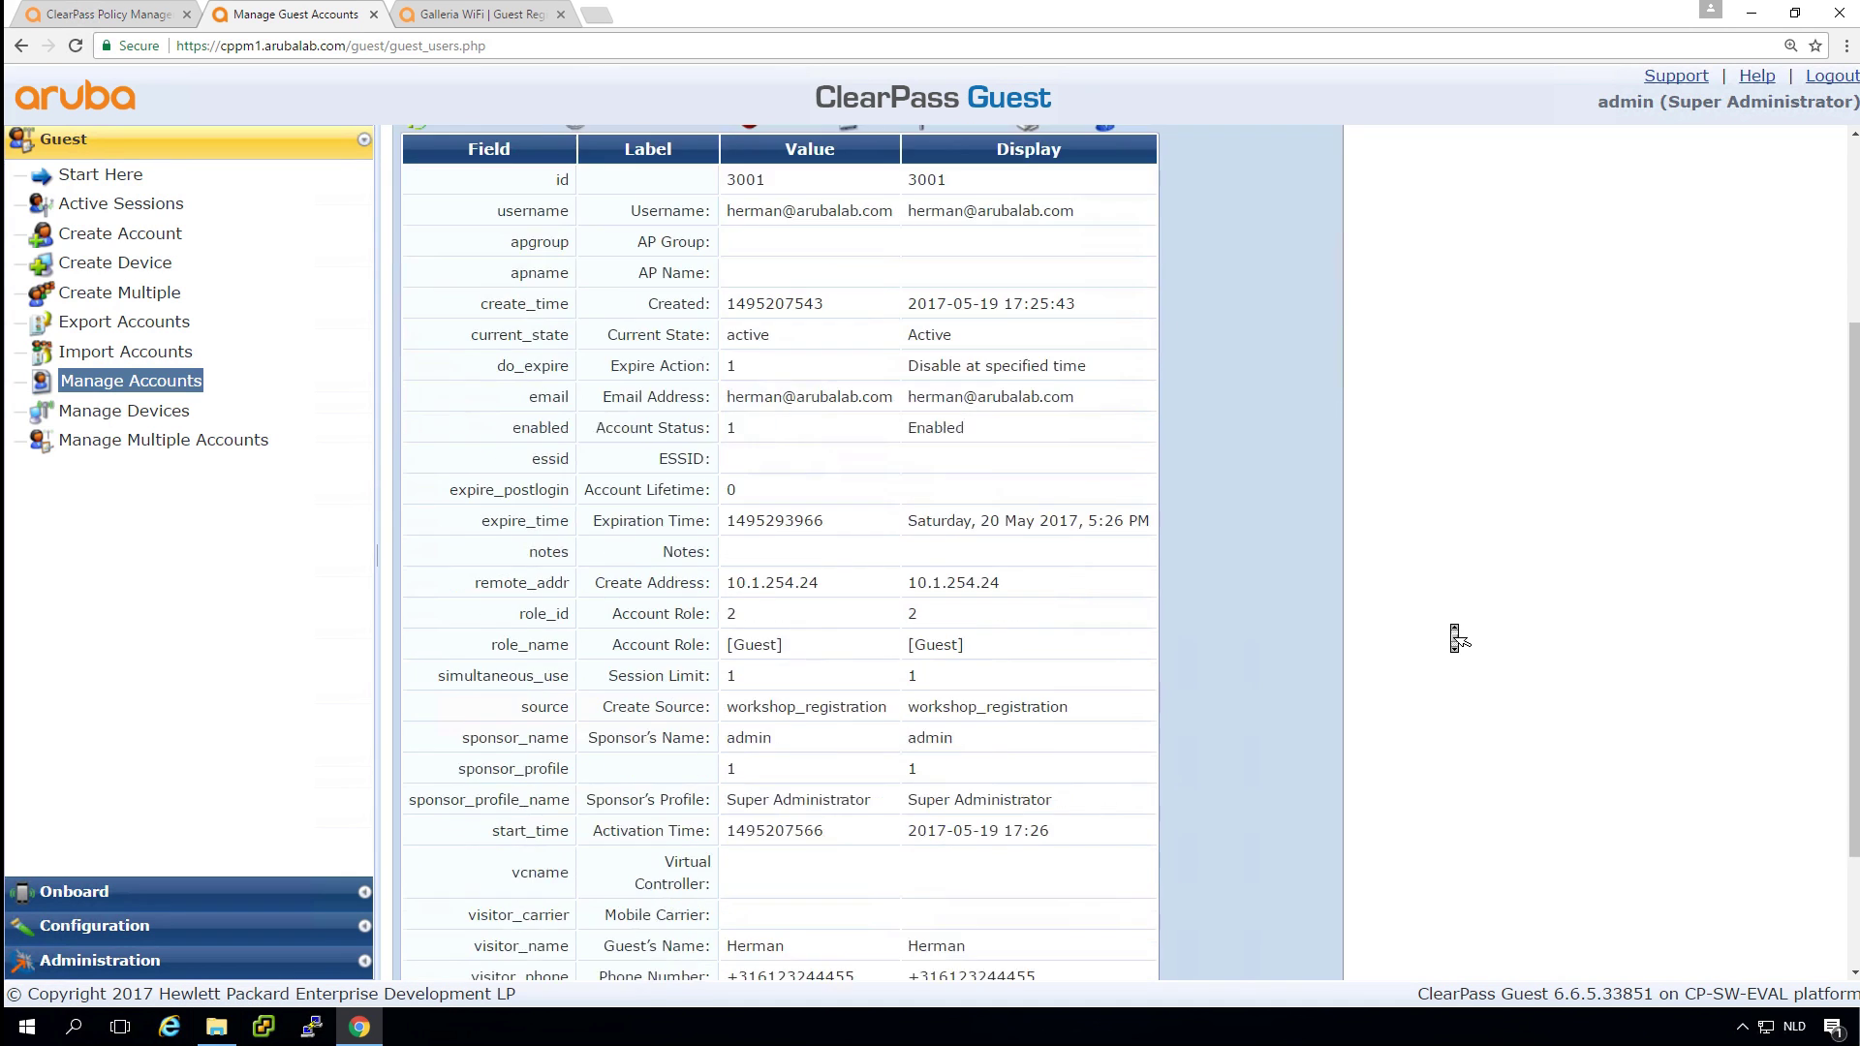
pyautogui.middleClick(1455, 634)
pyautogui.scroll(-3, 1453, 632)
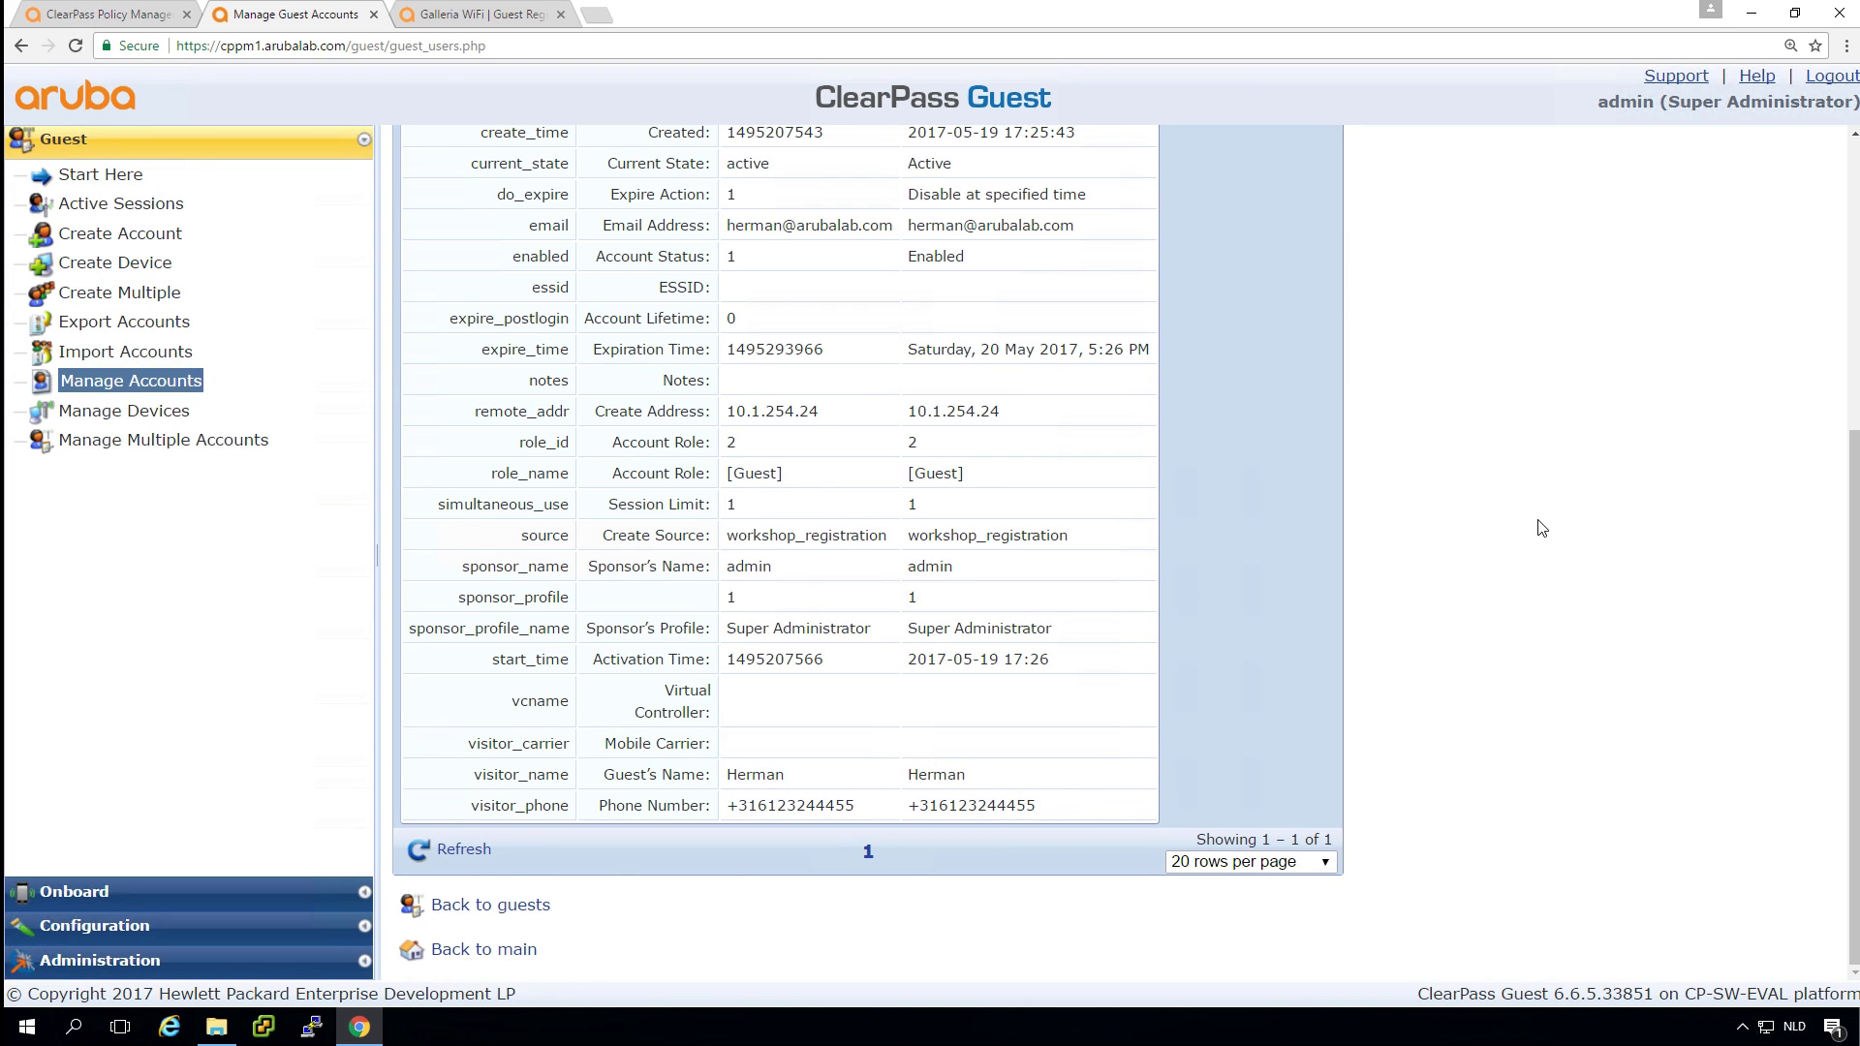
pyautogui.scroll(5, 1541, 528)
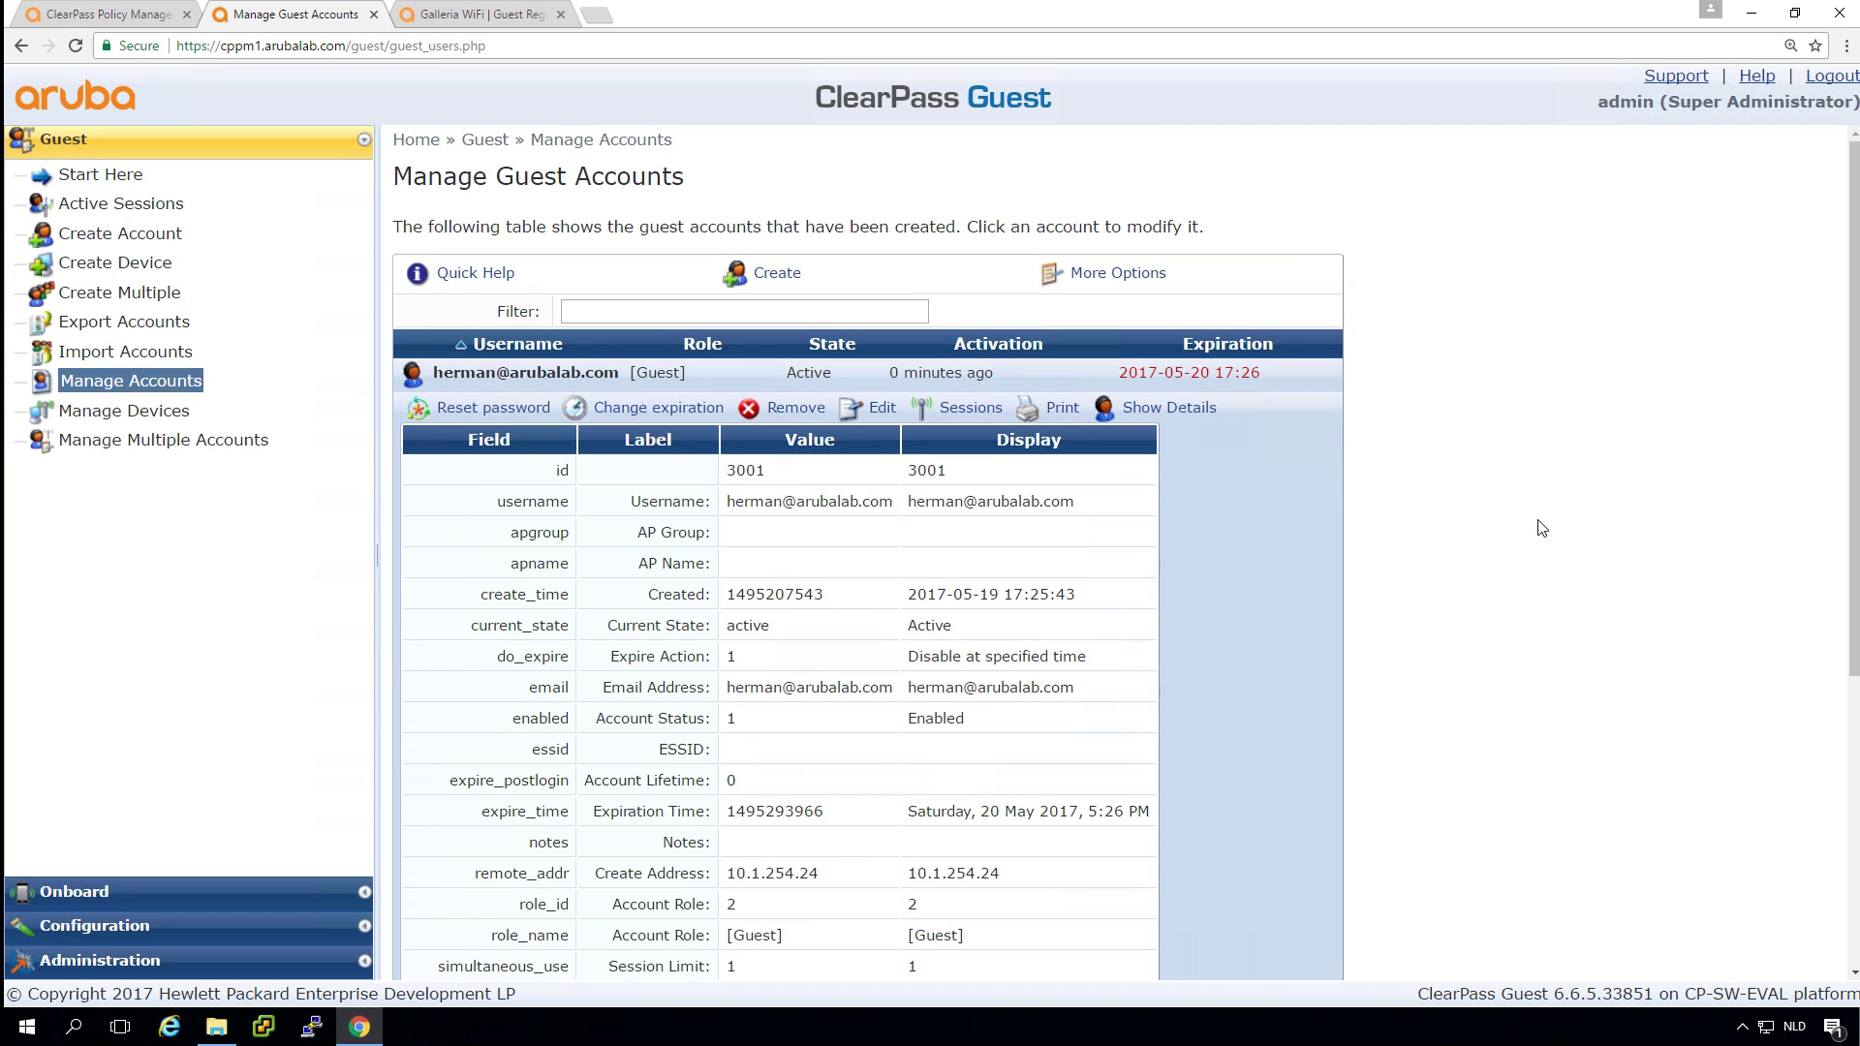